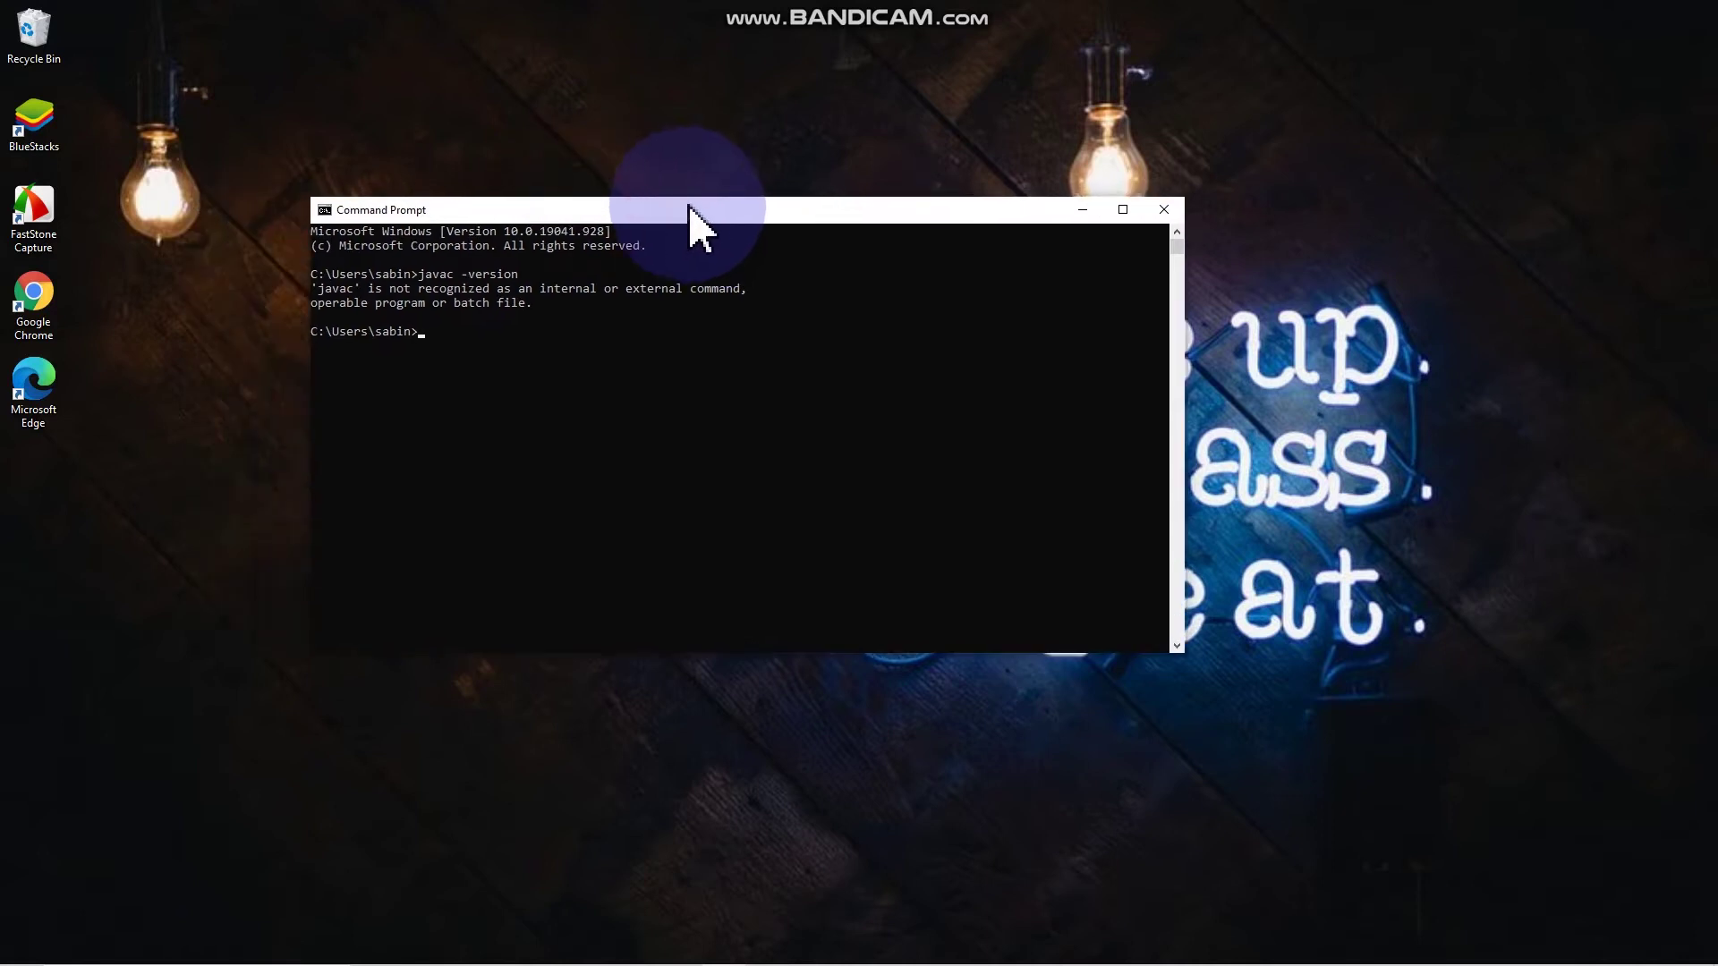
Step: Switch to Chrome, search Google for "java jdk 15 download" and open Oracle's Java SE 15 Archive Downloads page
left_click(1088, 212)
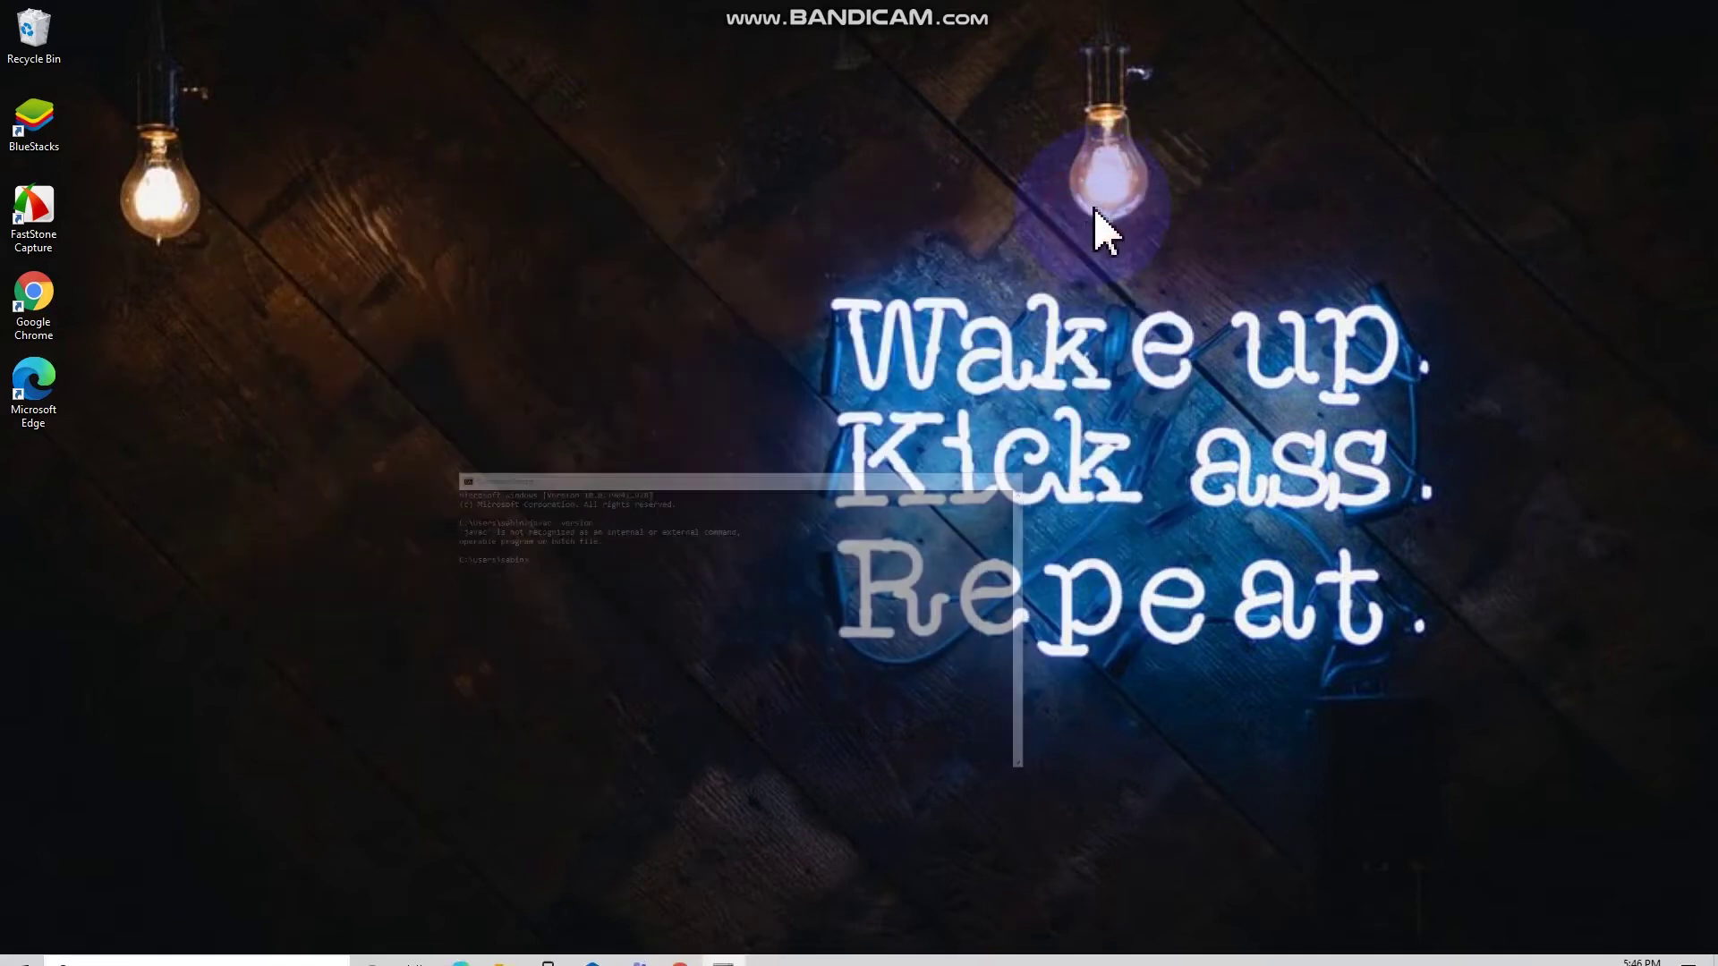
left_click(684, 951)
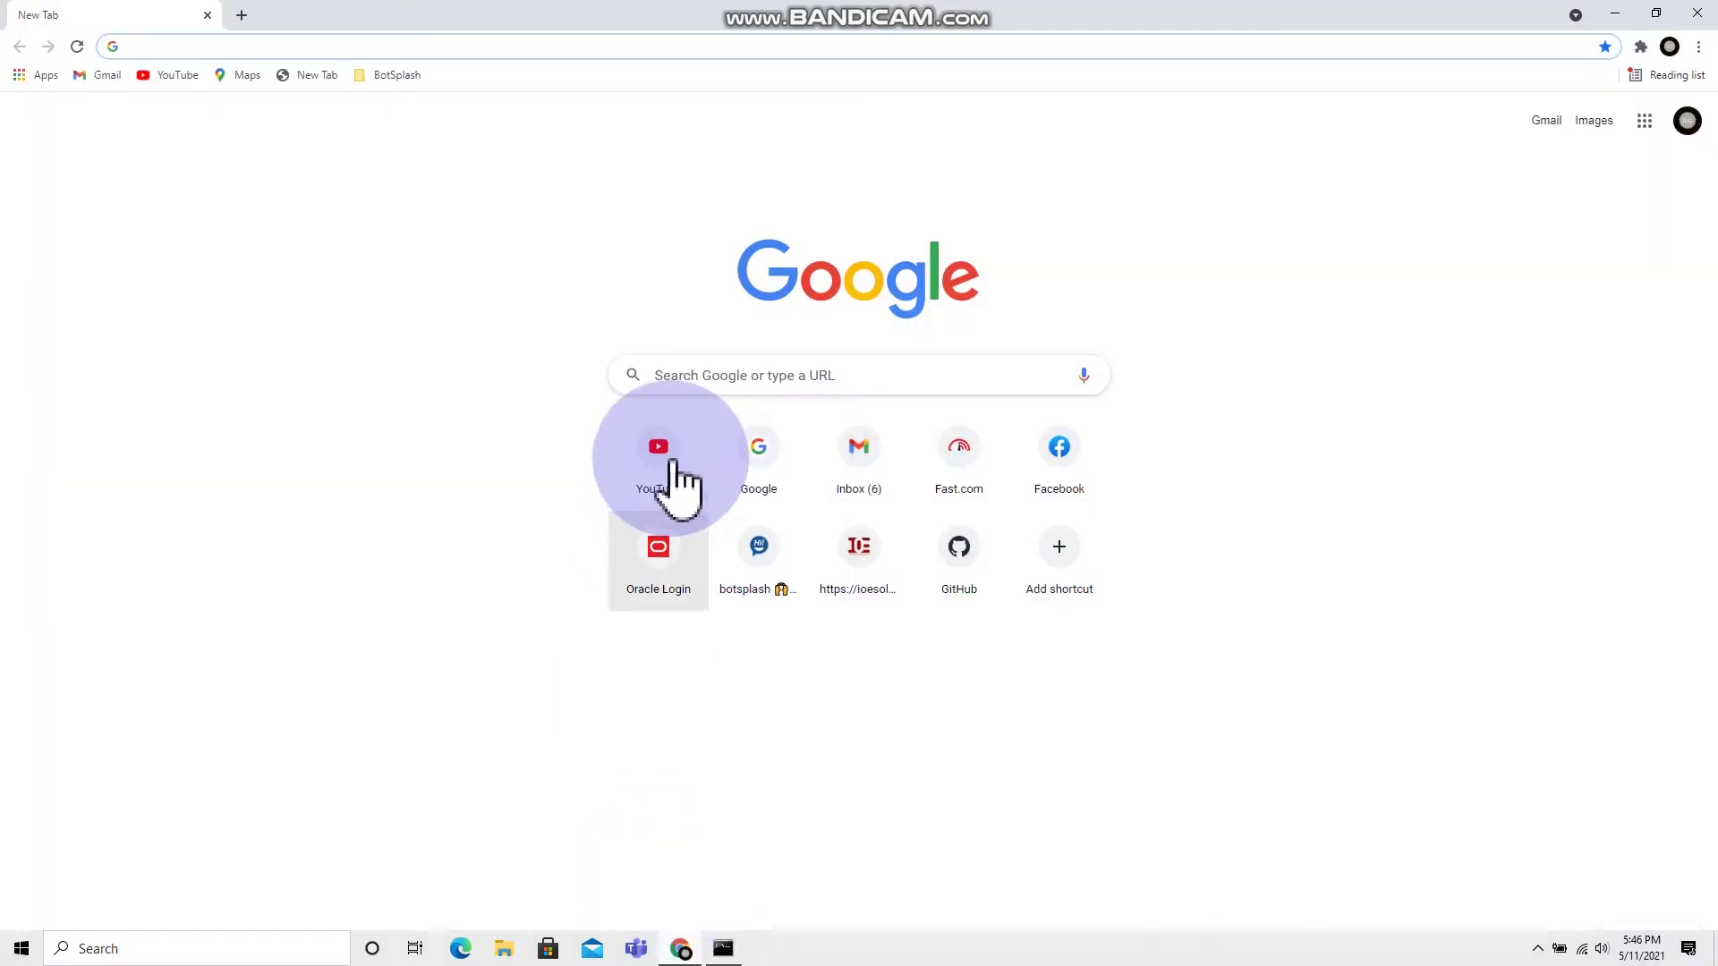
left_click(763, 378)
type("java jdk")
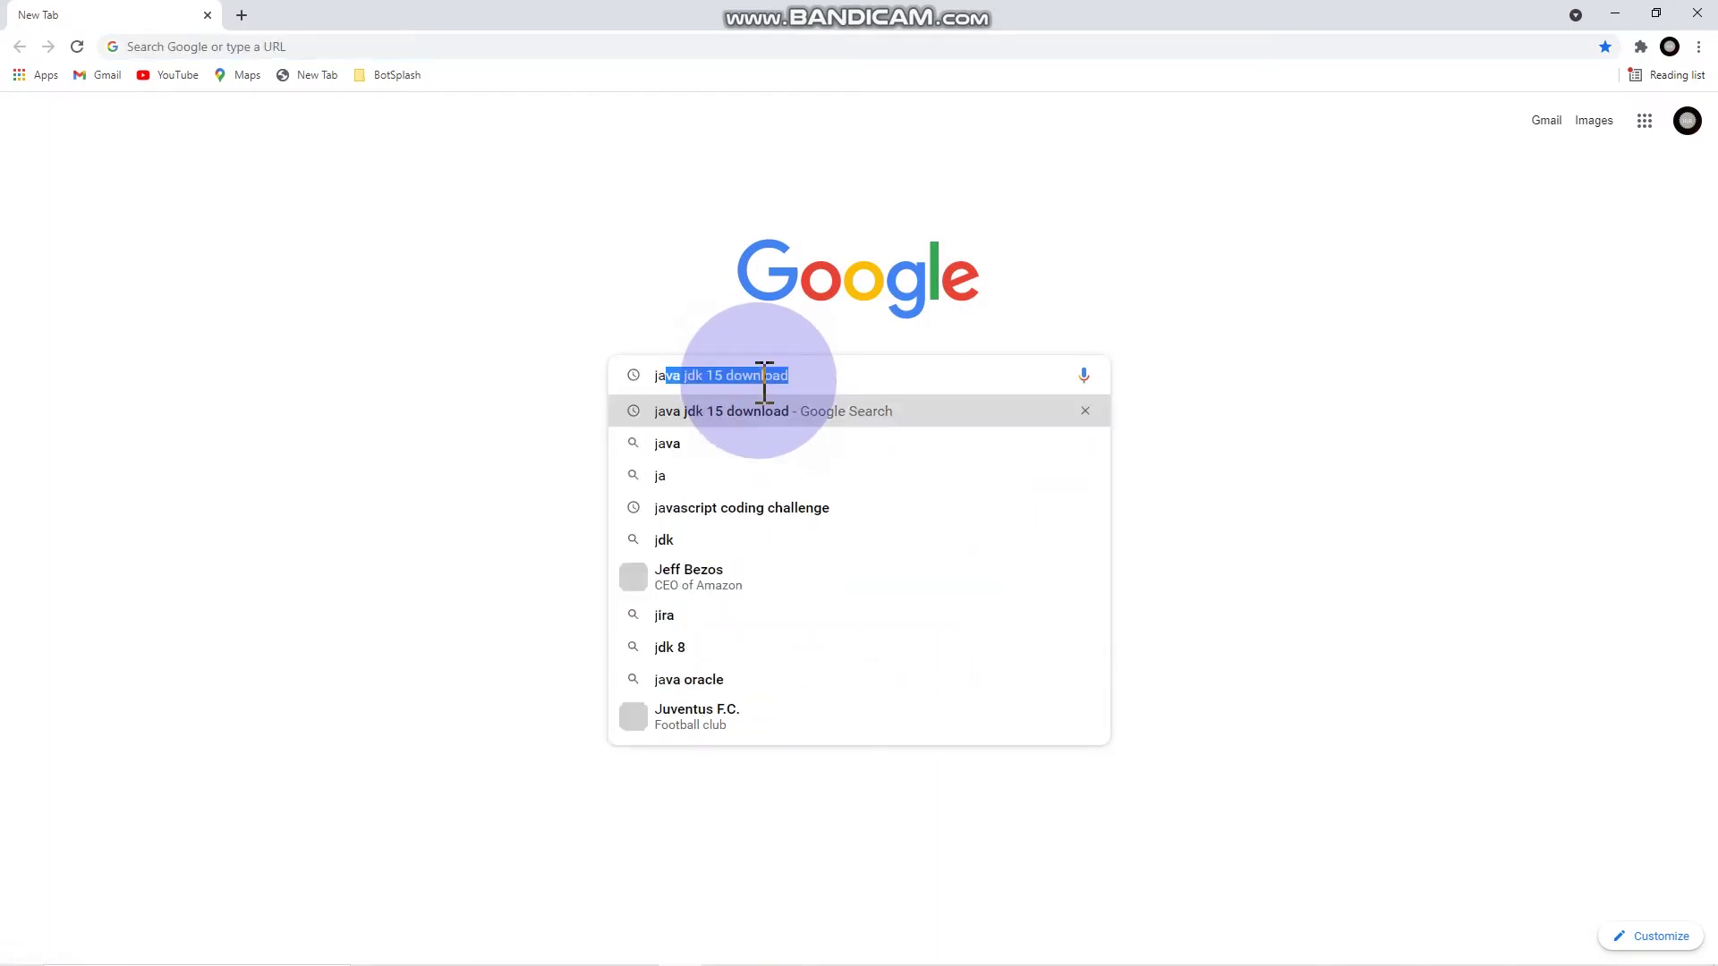
left_click(763, 412)
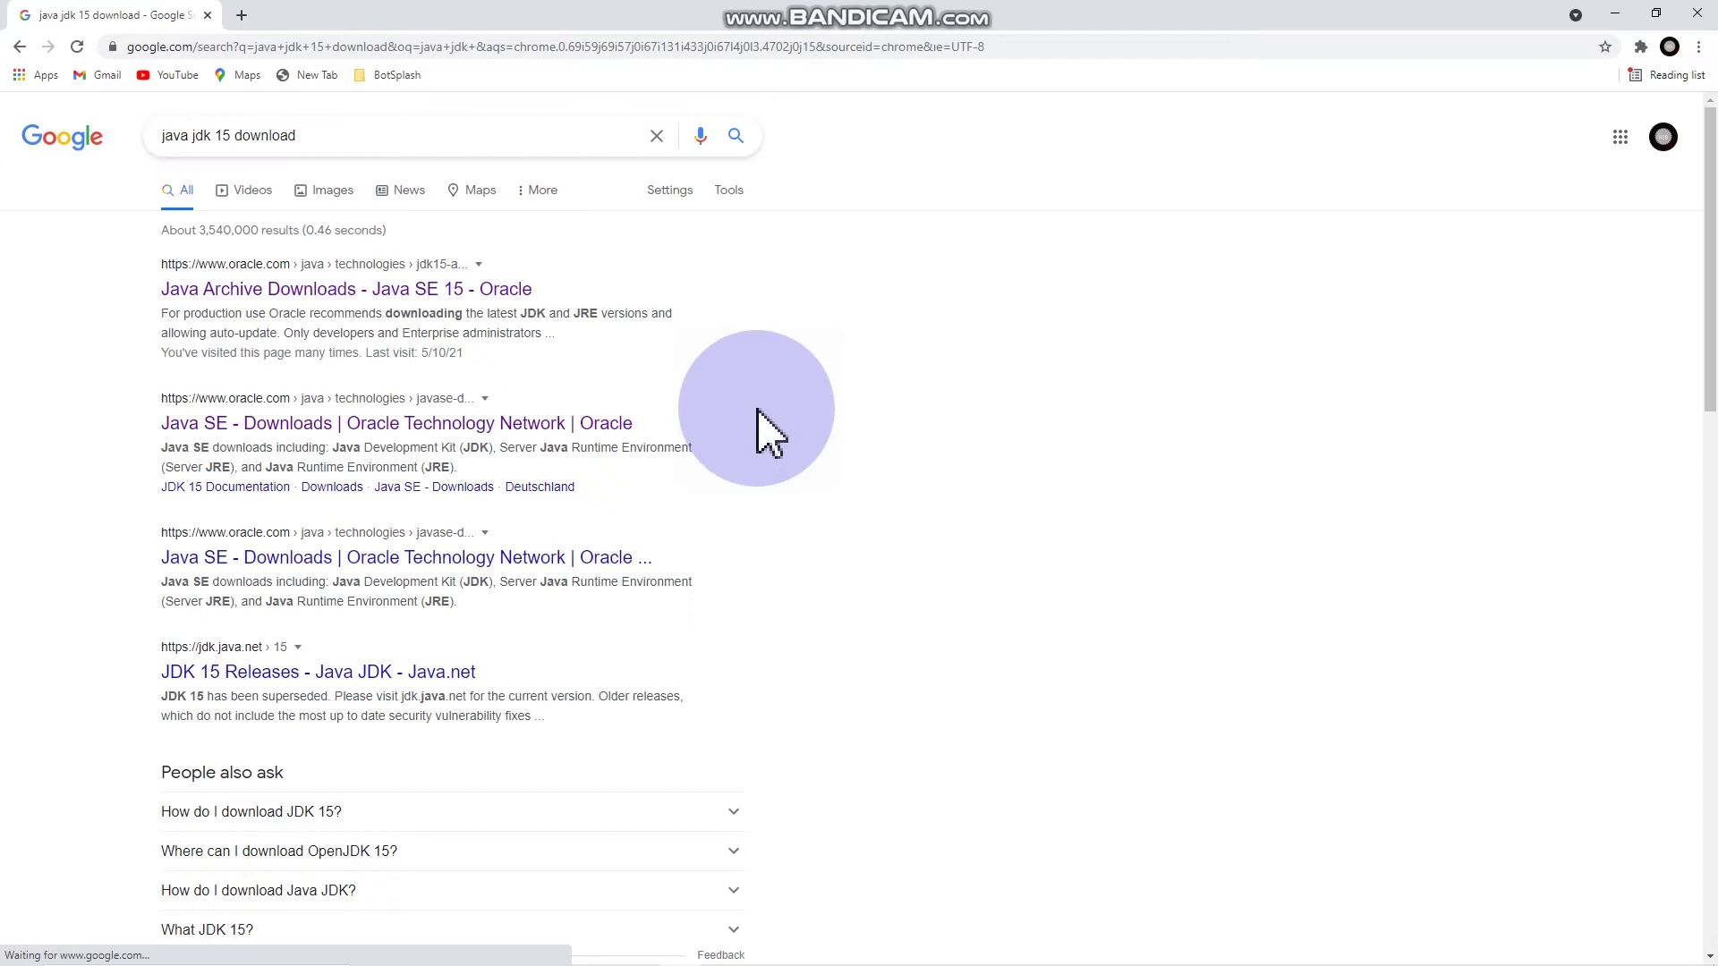
left_click(407, 304)
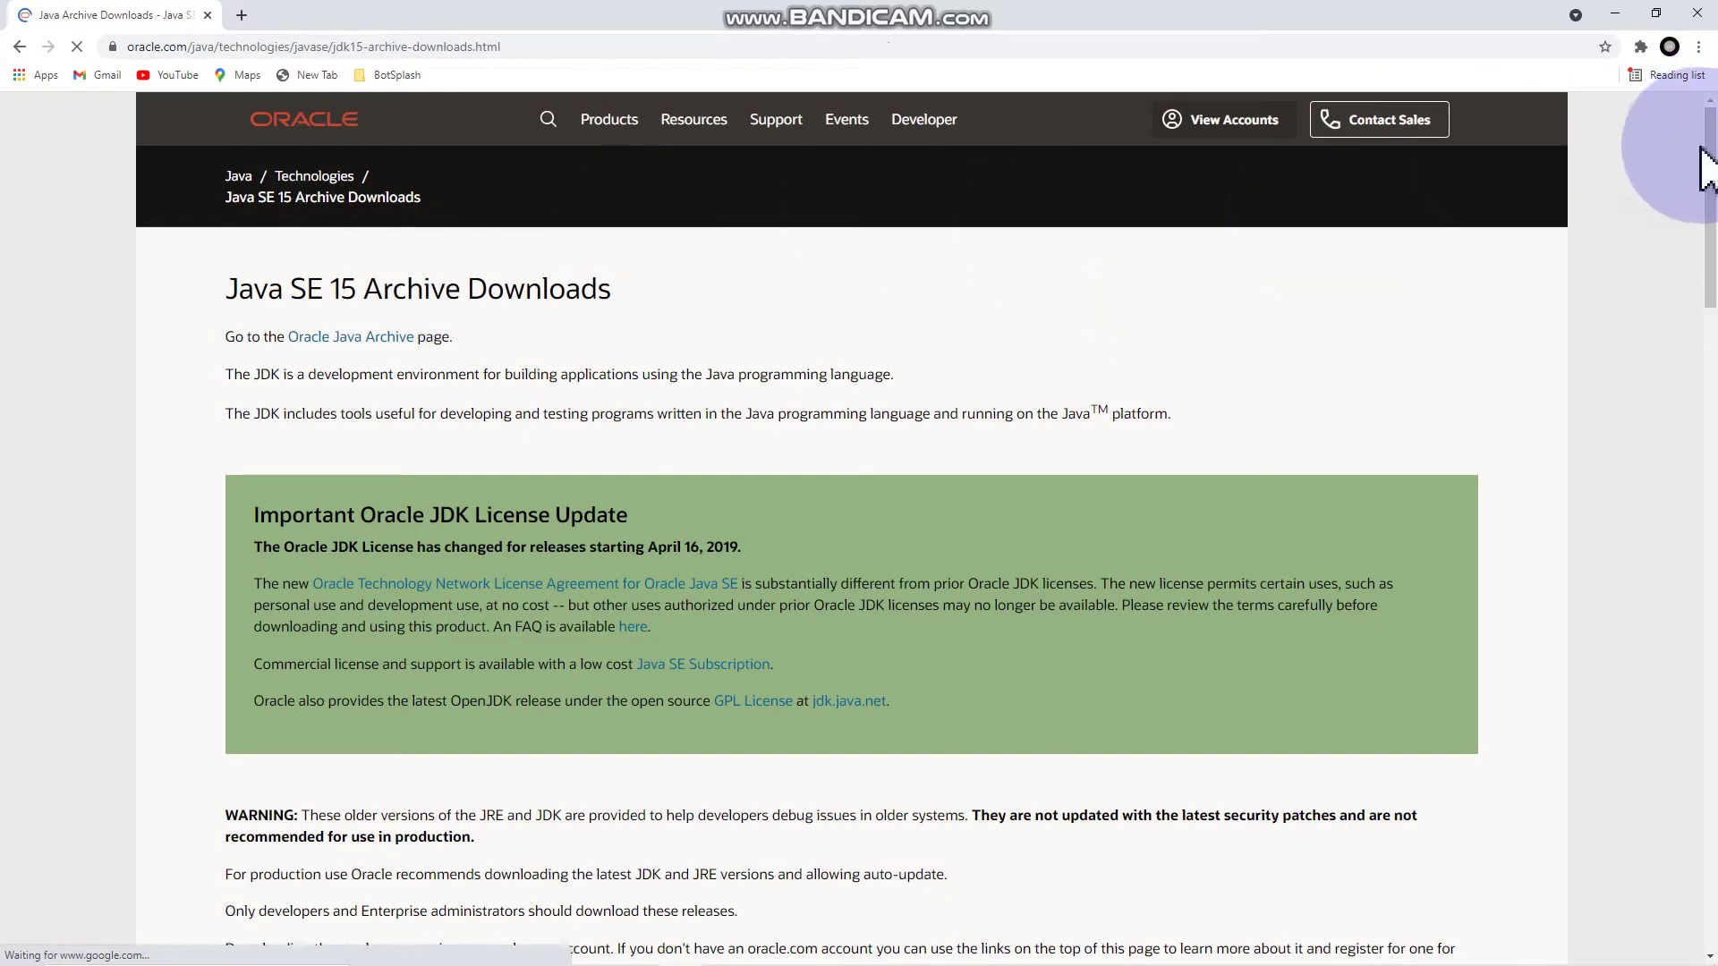
Step: Request the Windows x64 Installer download jdk-15.0.2_windows-x64_bin.exe, accepting the Oracle license agreement
left_click_drag(1705, 175, 1711, 452)
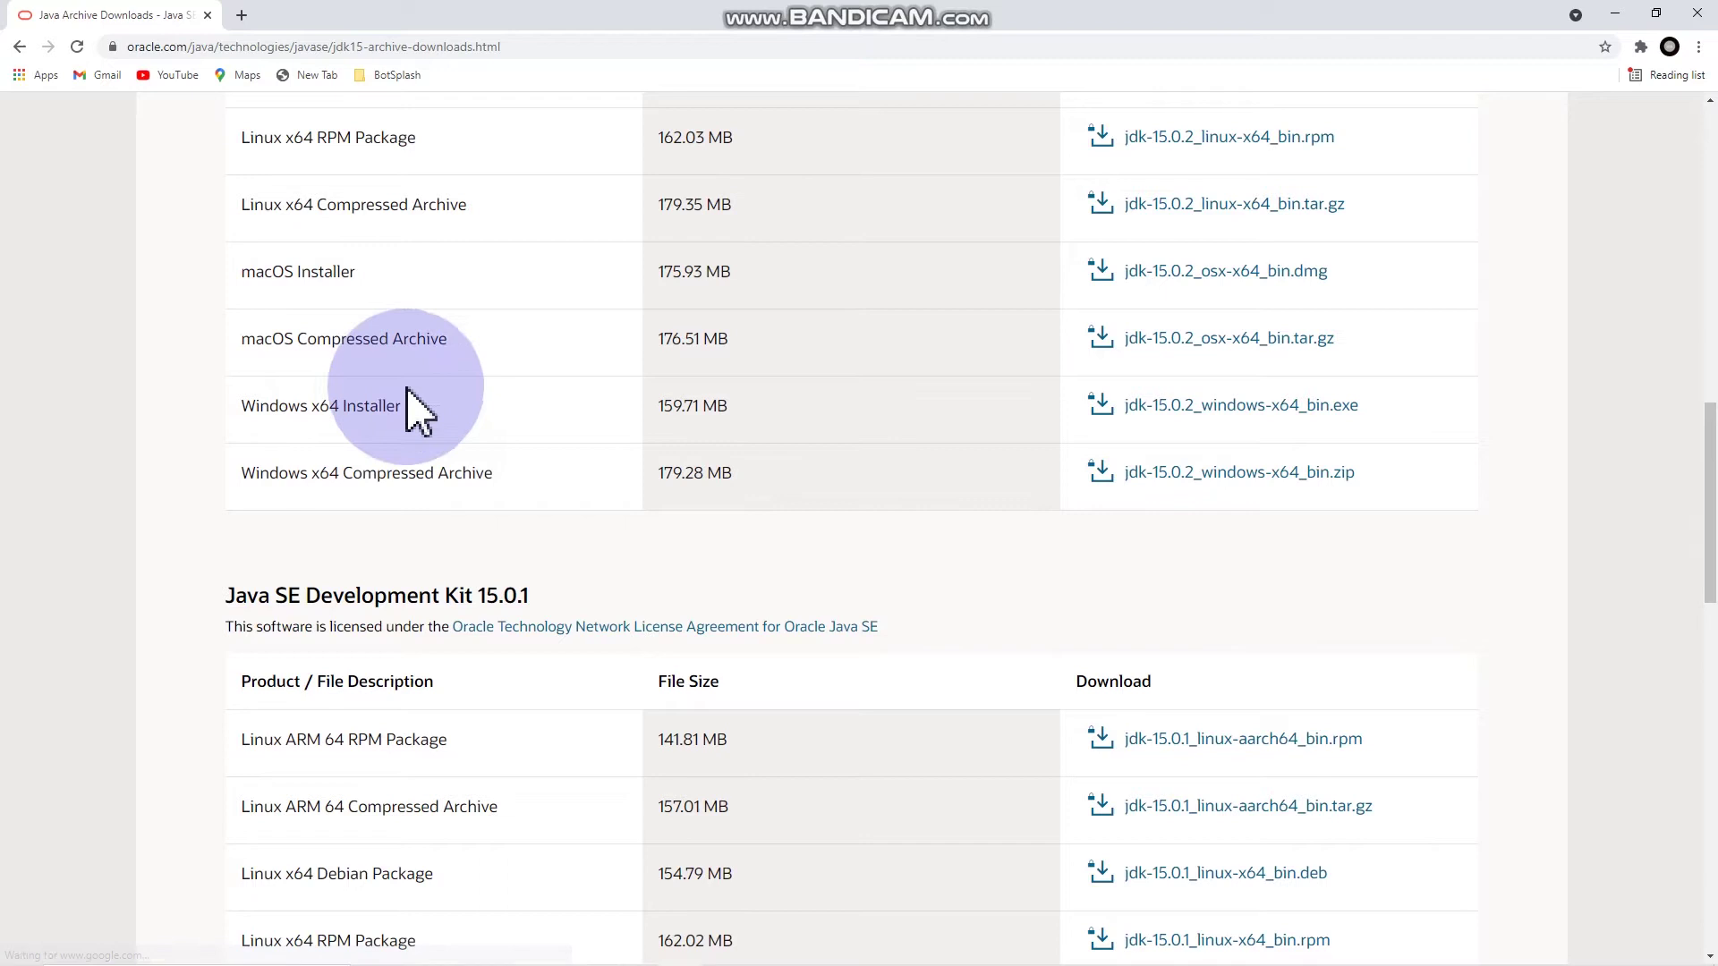
left_click_drag(246, 408, 468, 421)
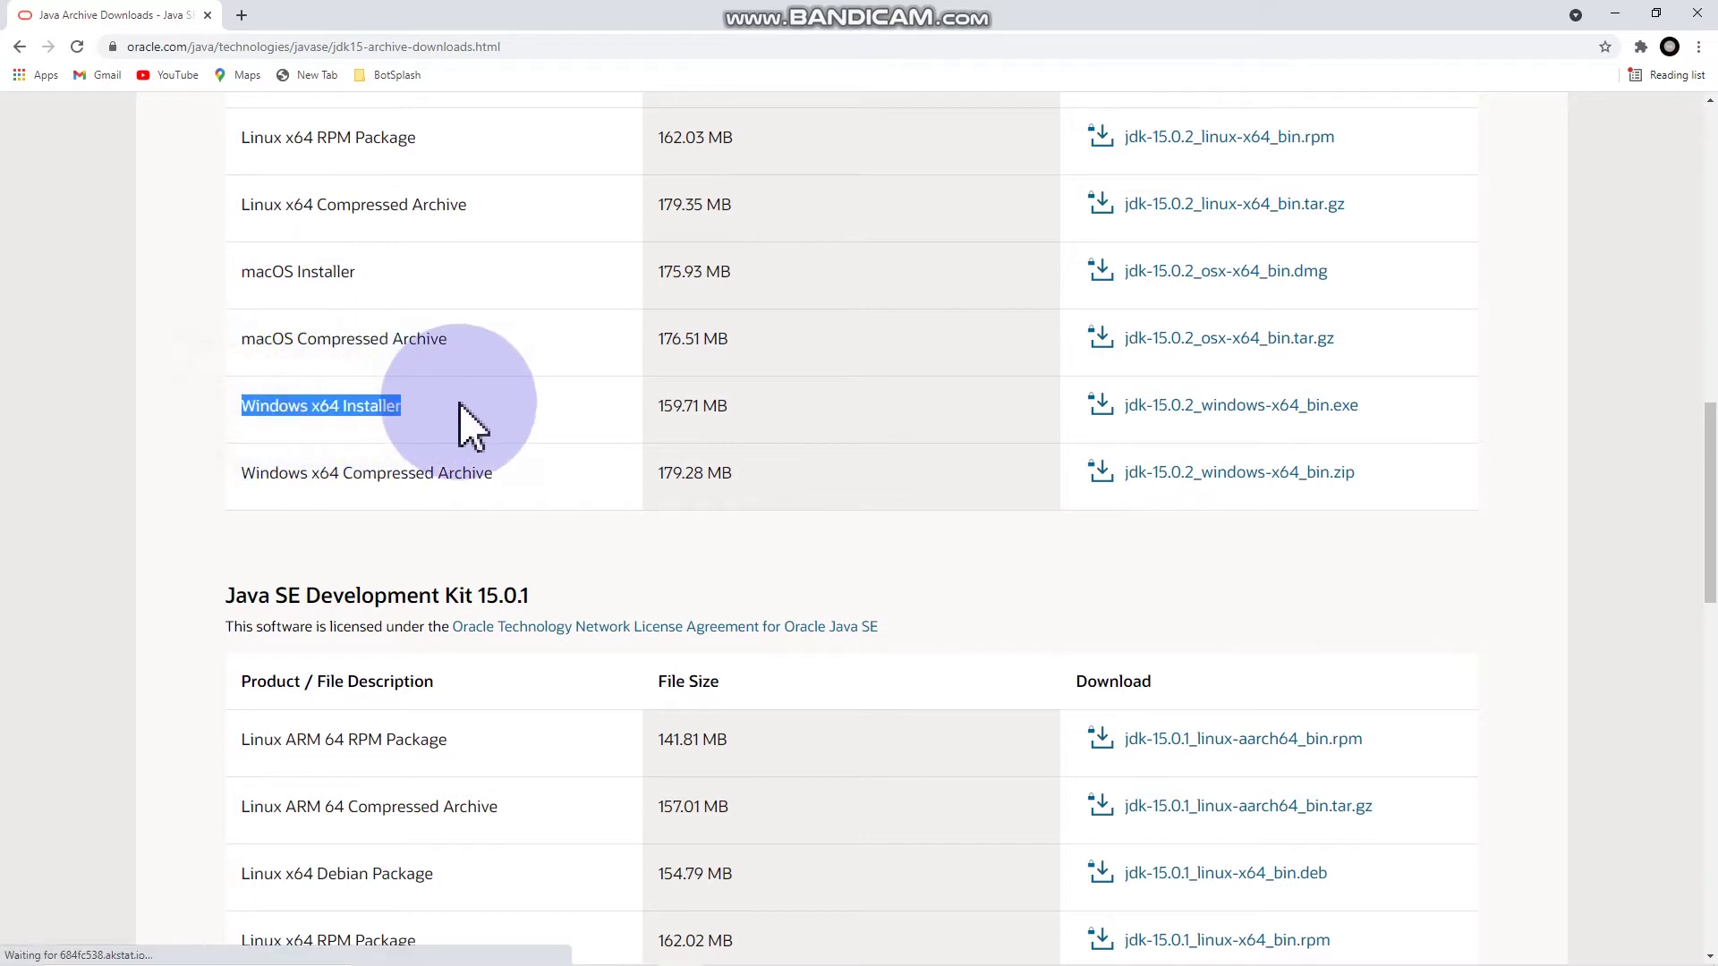
left_click(1197, 404)
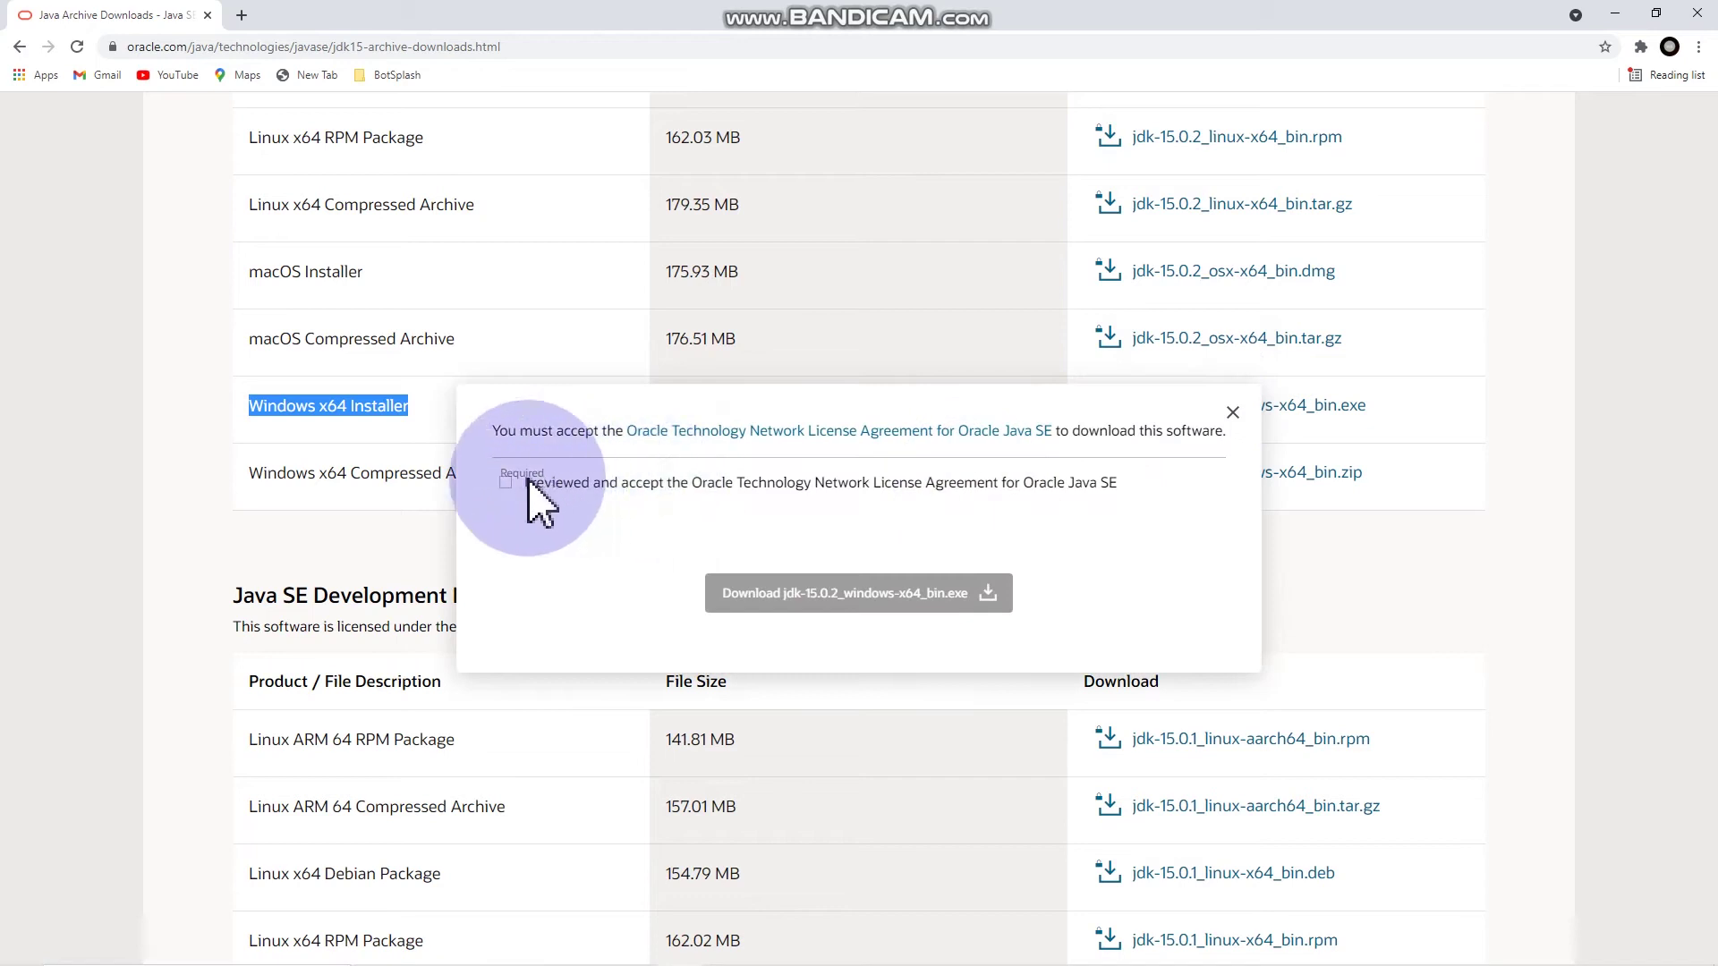
left_click(504, 483)
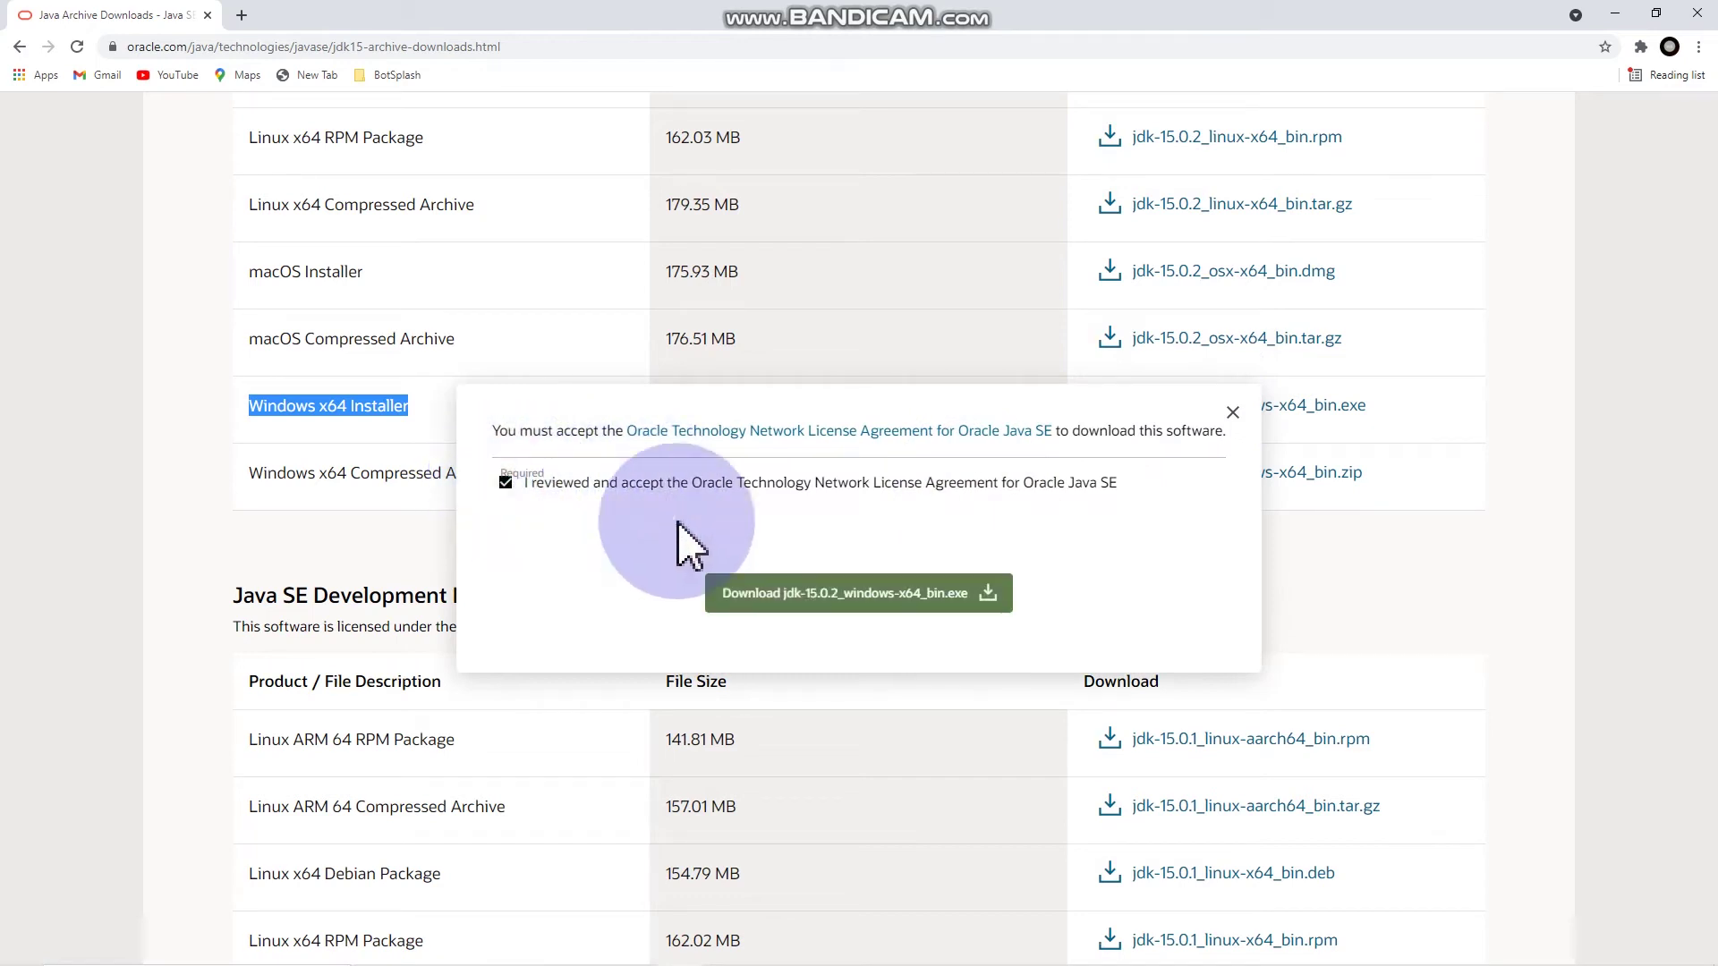
left_click(877, 593)
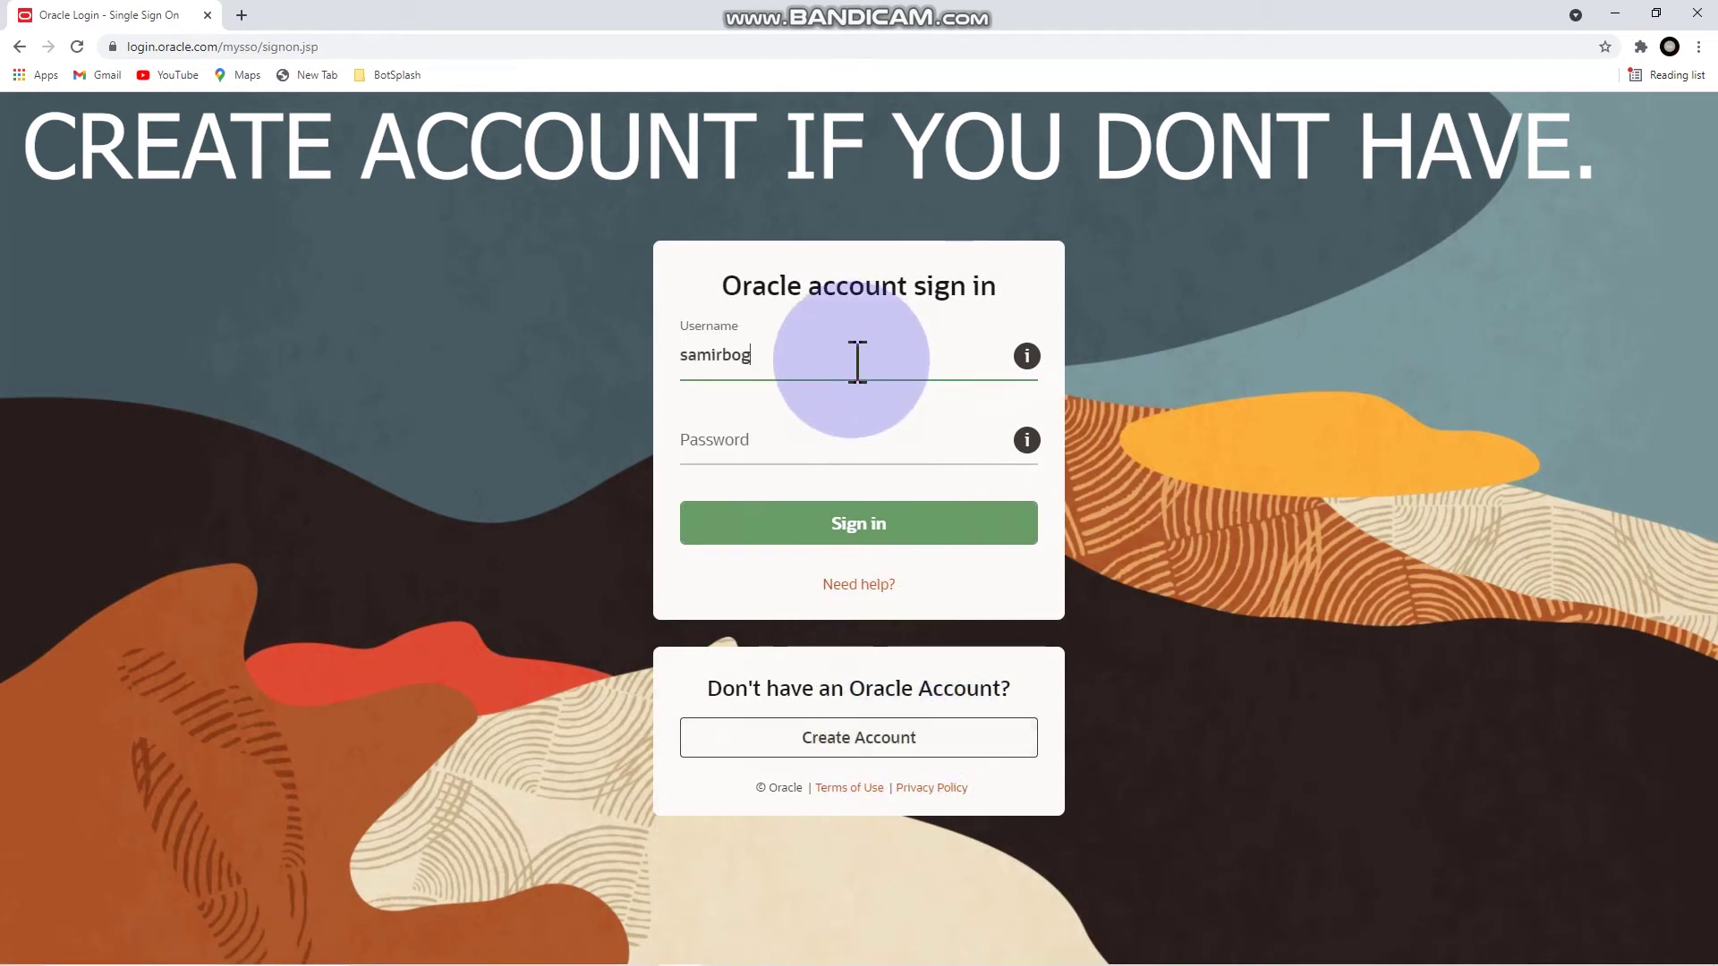
Step: Sign in to Oracle with the account's e-mail username and password to start the download
type(".com")
key("Tab")
type("••••••••••")
key("Return")
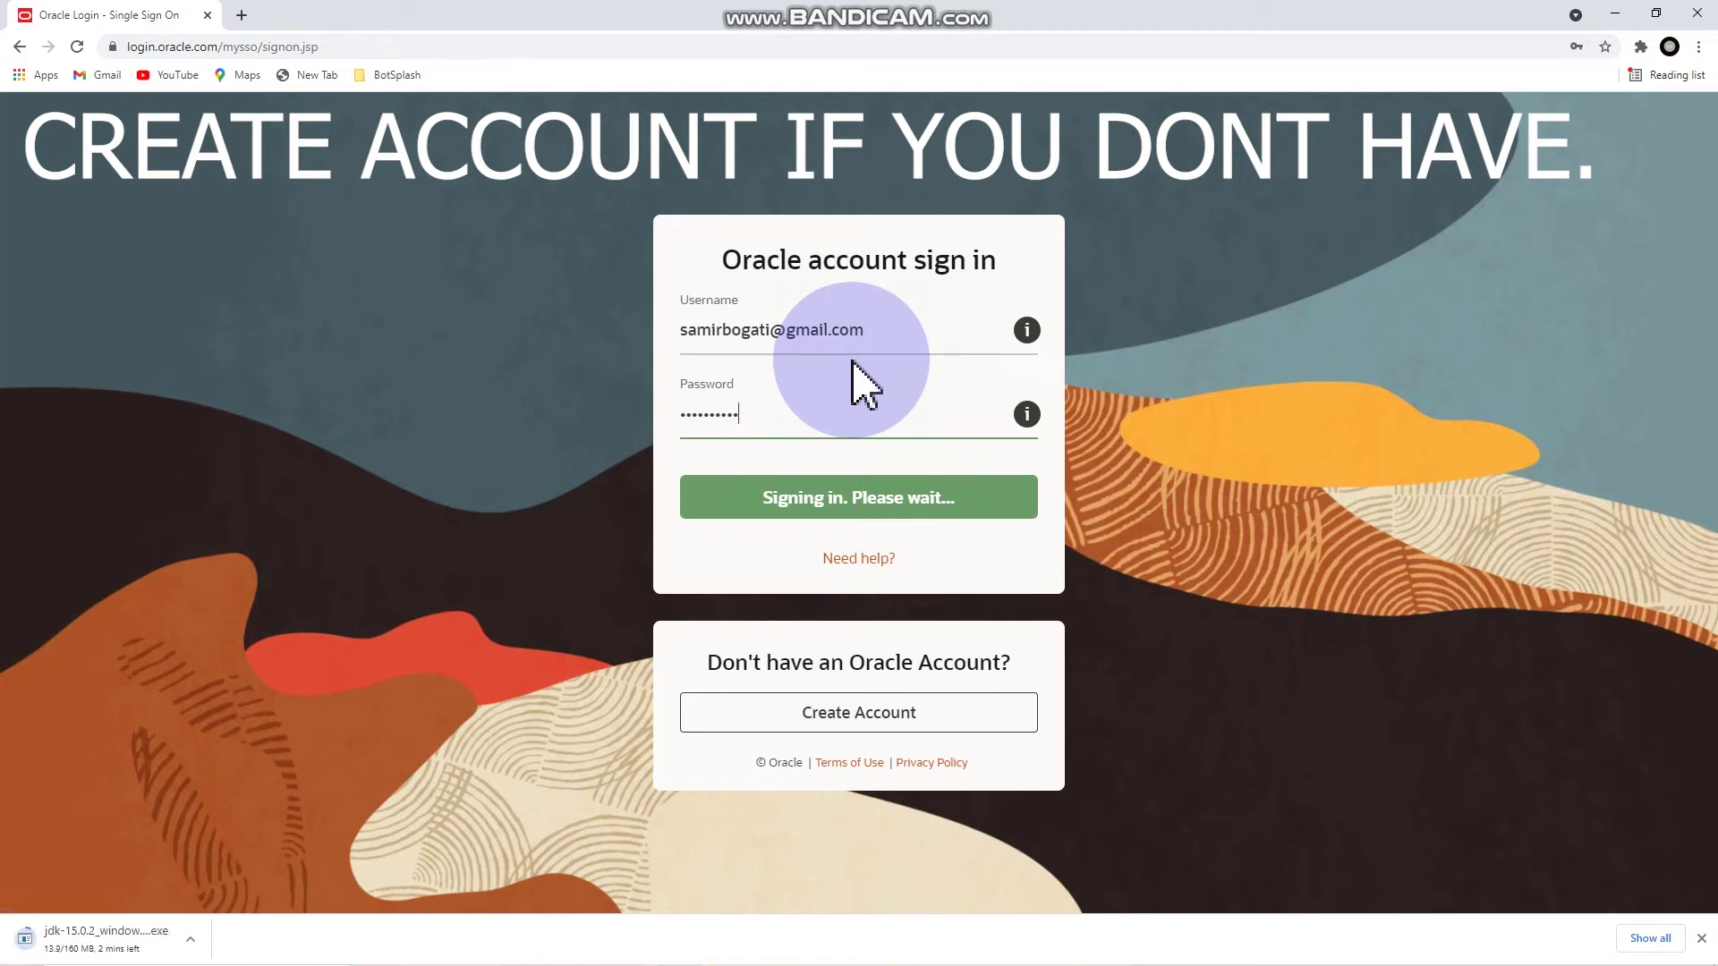
Step: Run the downloaded JDK 15.0.2 installer despite the unverified-app prompt and complete the setup with its default options
left_click(152, 937)
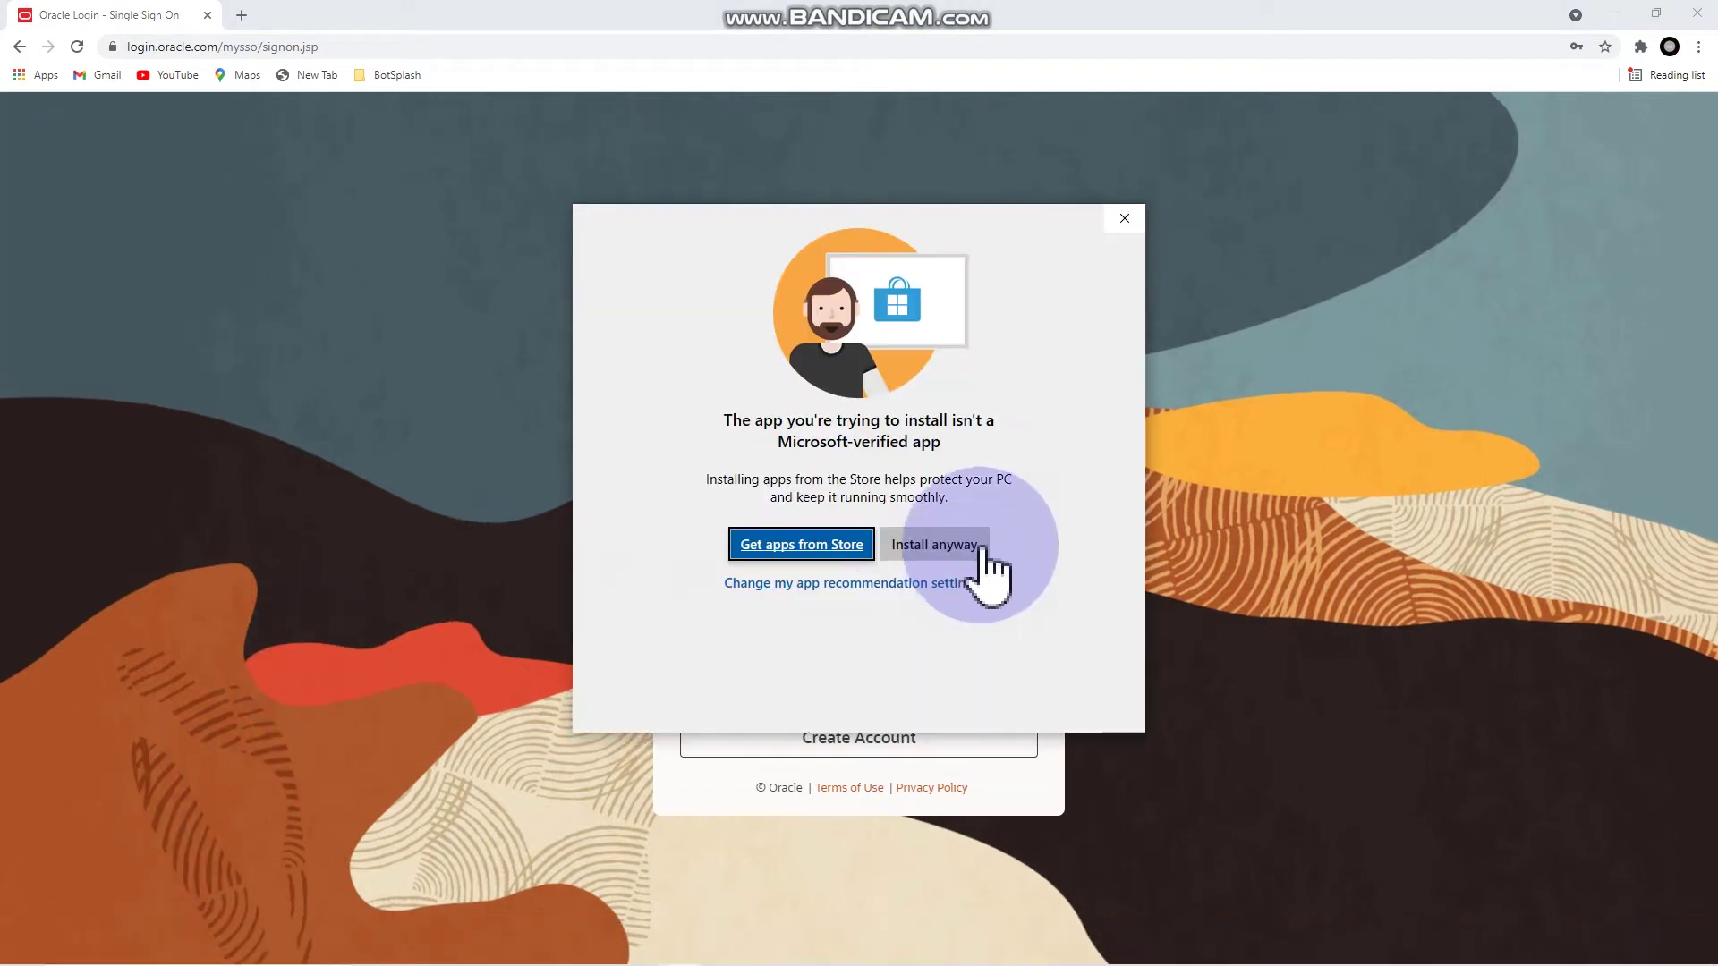
left_click(980, 543)
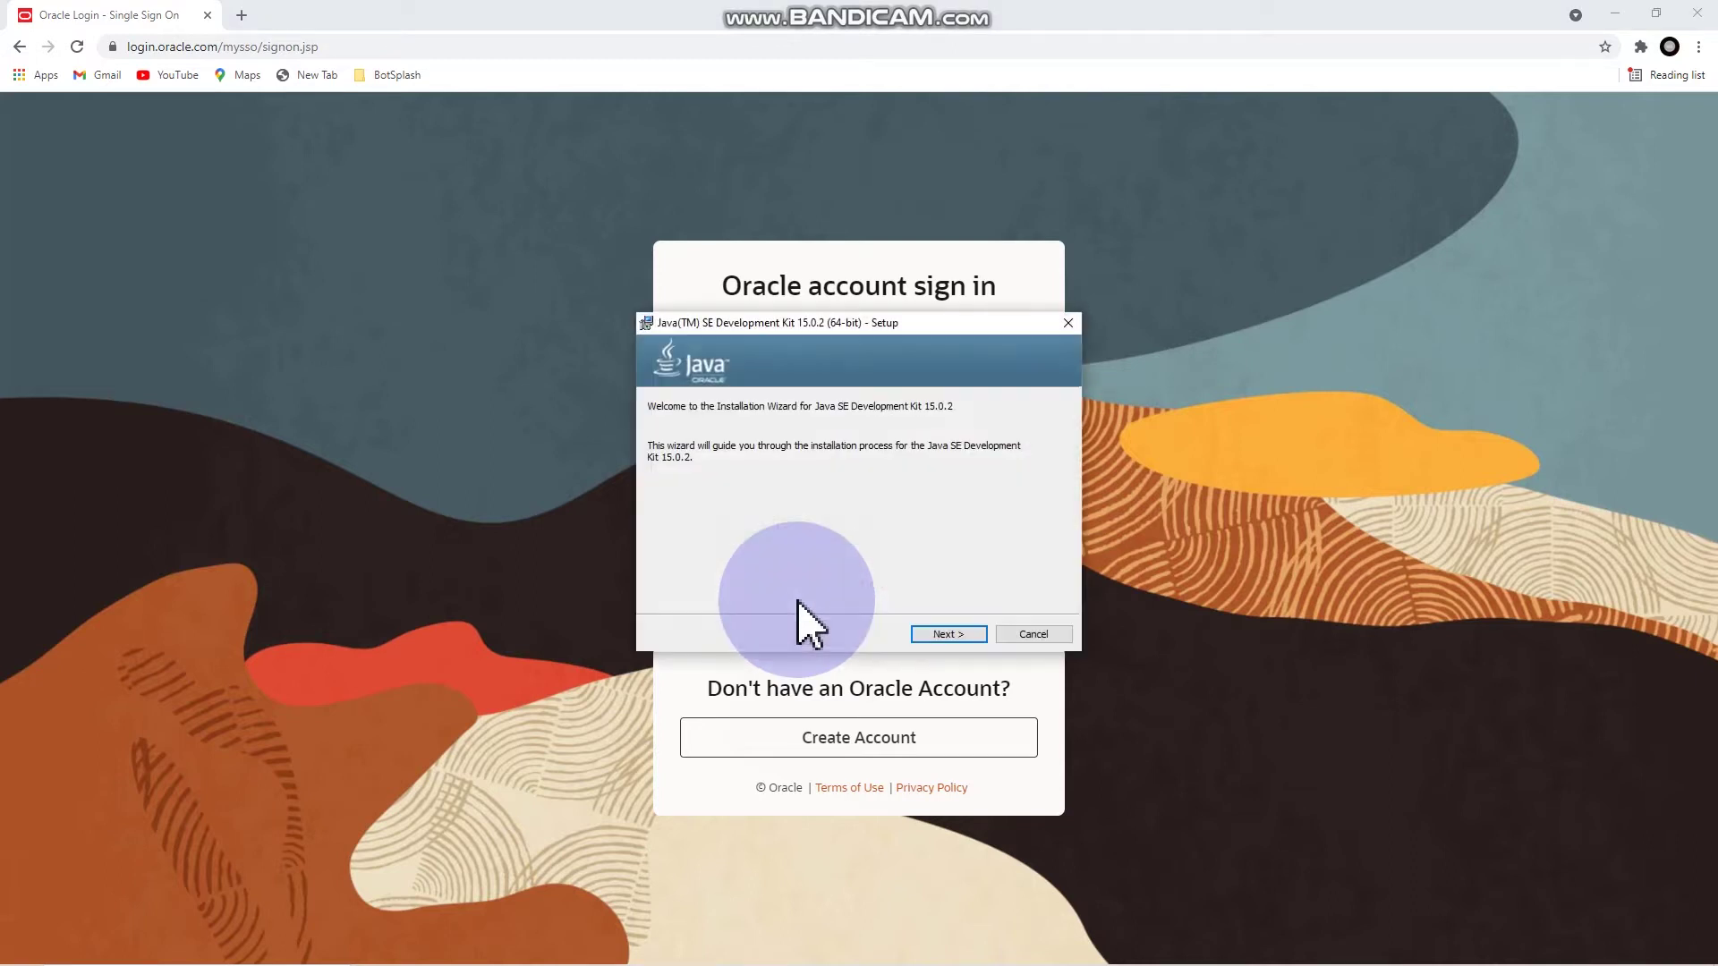
left_click(972, 635)
left_click(971, 635)
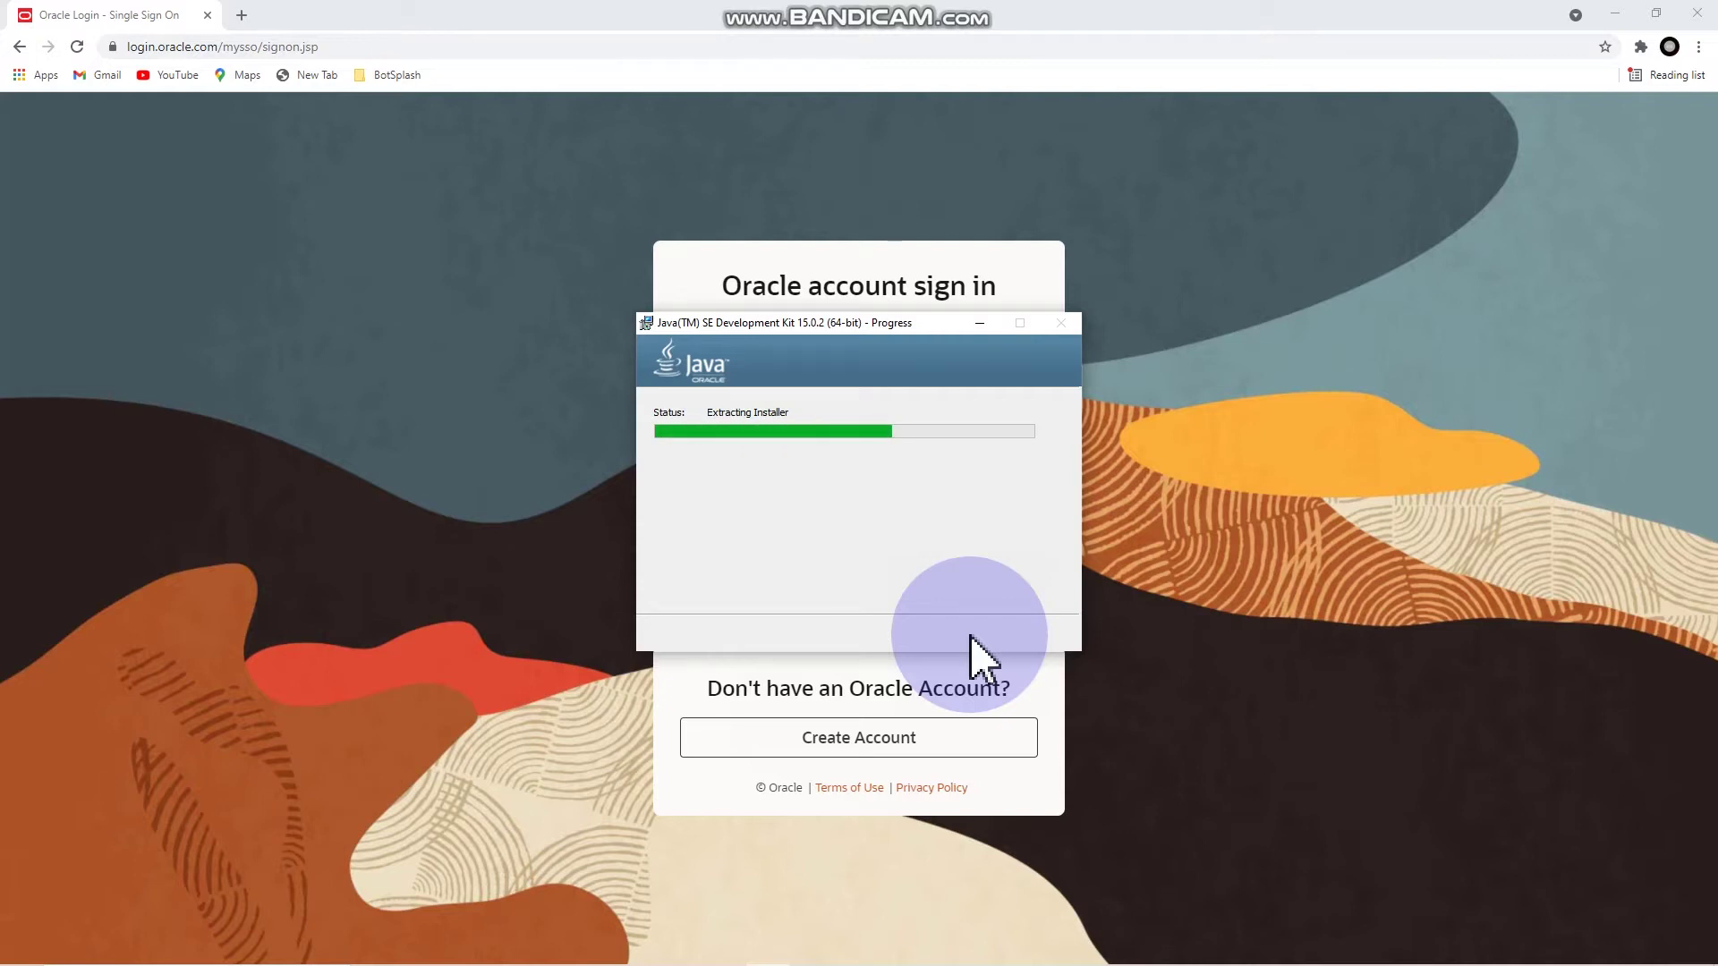
left_click(970, 638)
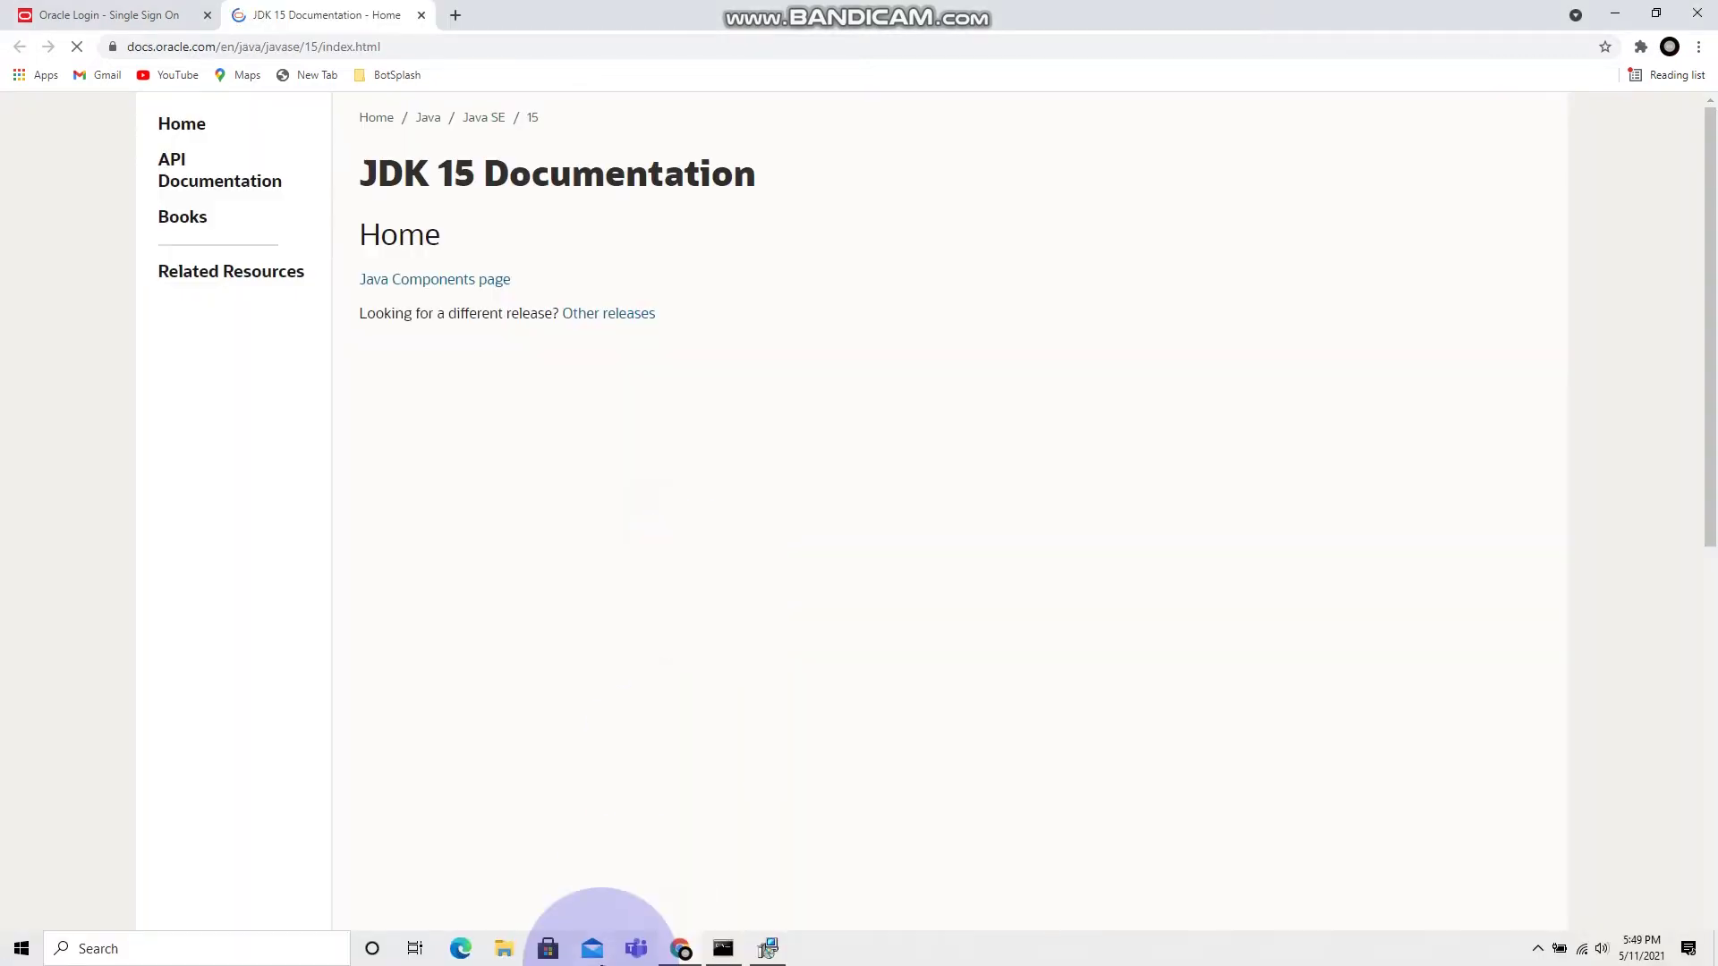
Step: Switch to File Explorer and open the folder C:\Program Files\Java\jdk-15.0.2\bin
left_click(501, 960)
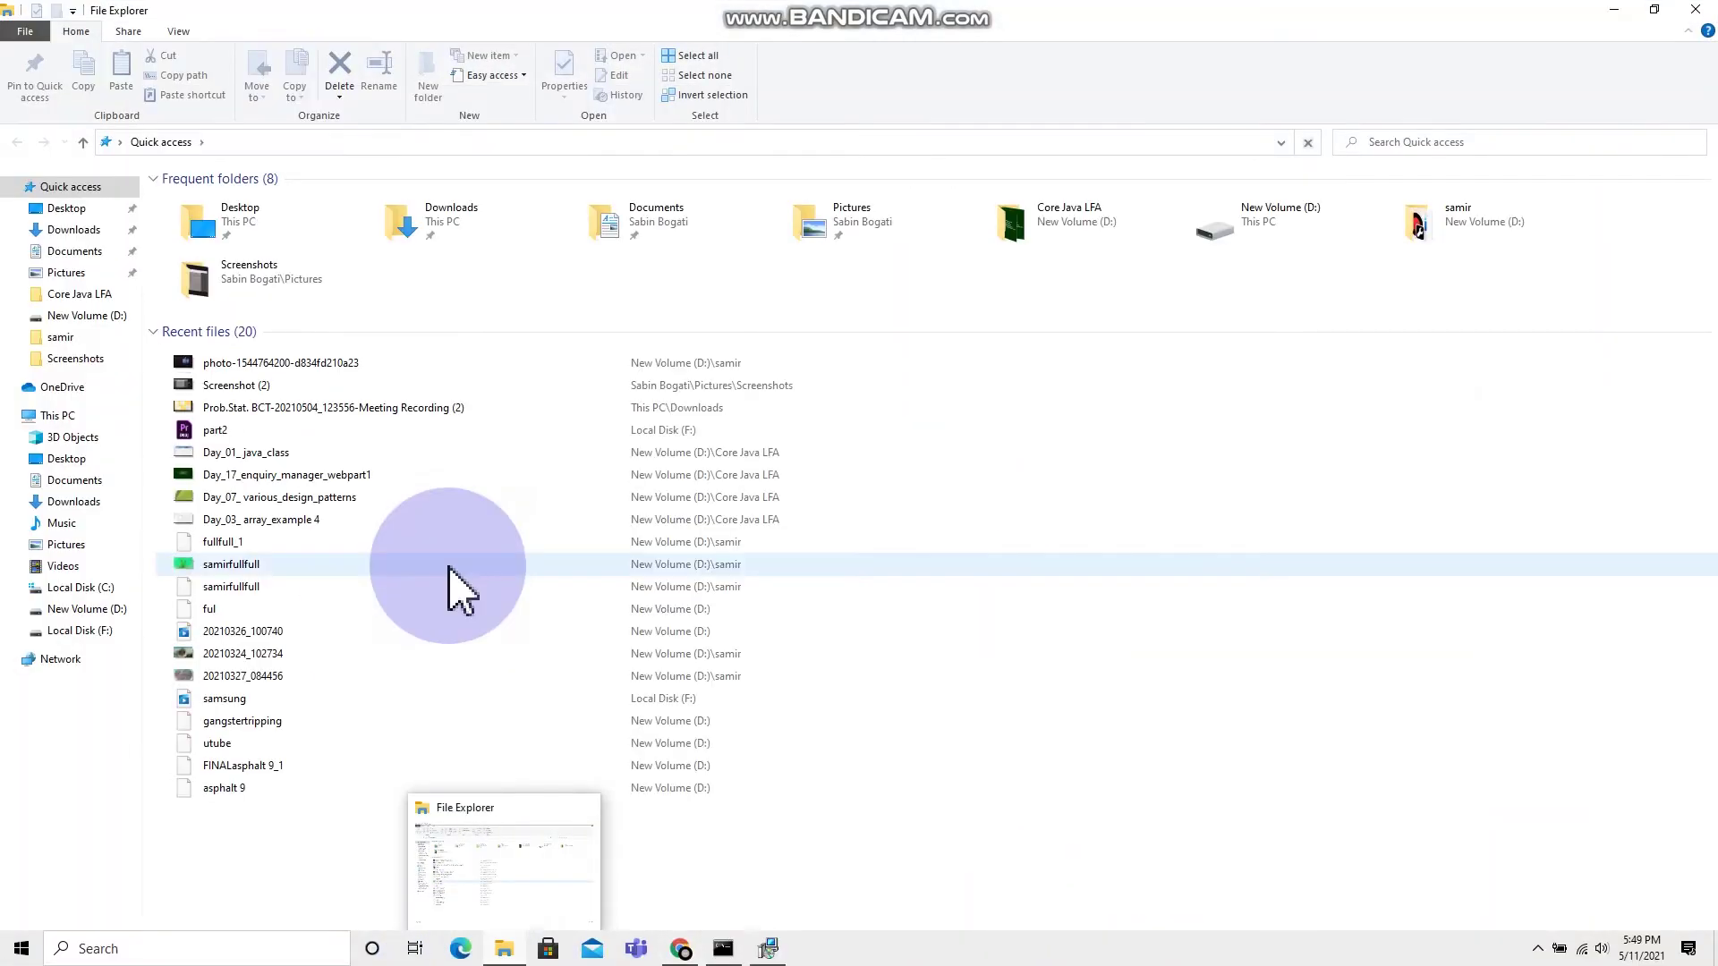
left_click(95, 415)
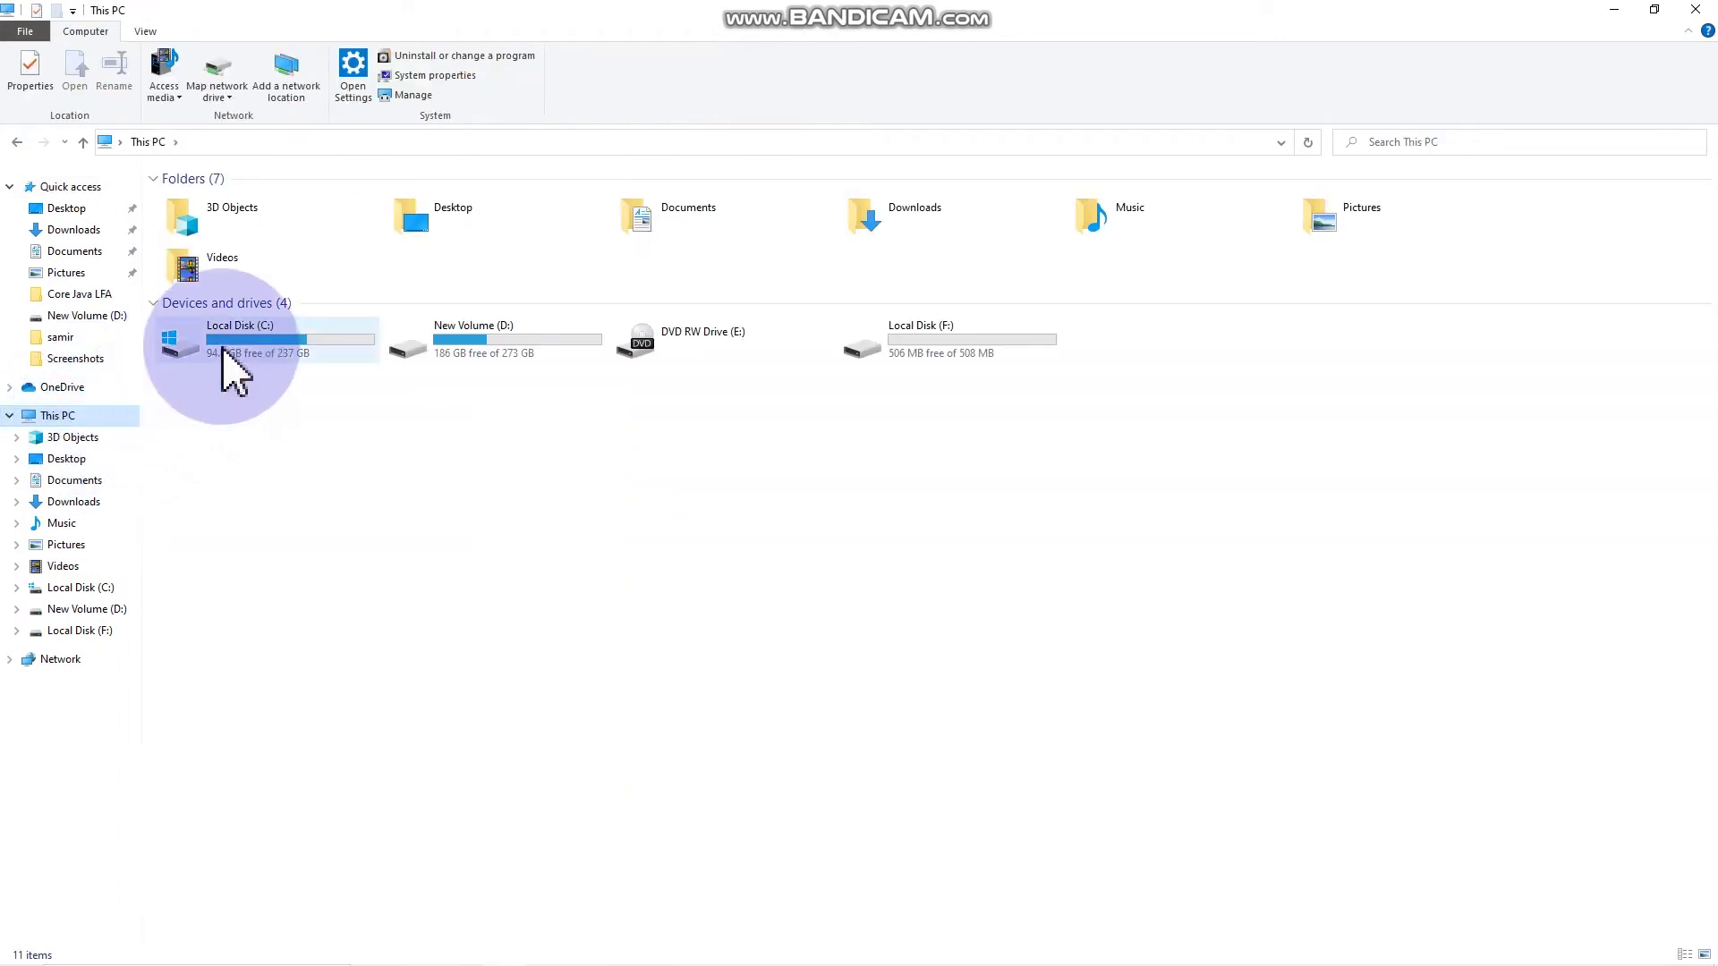
double_click(268, 352)
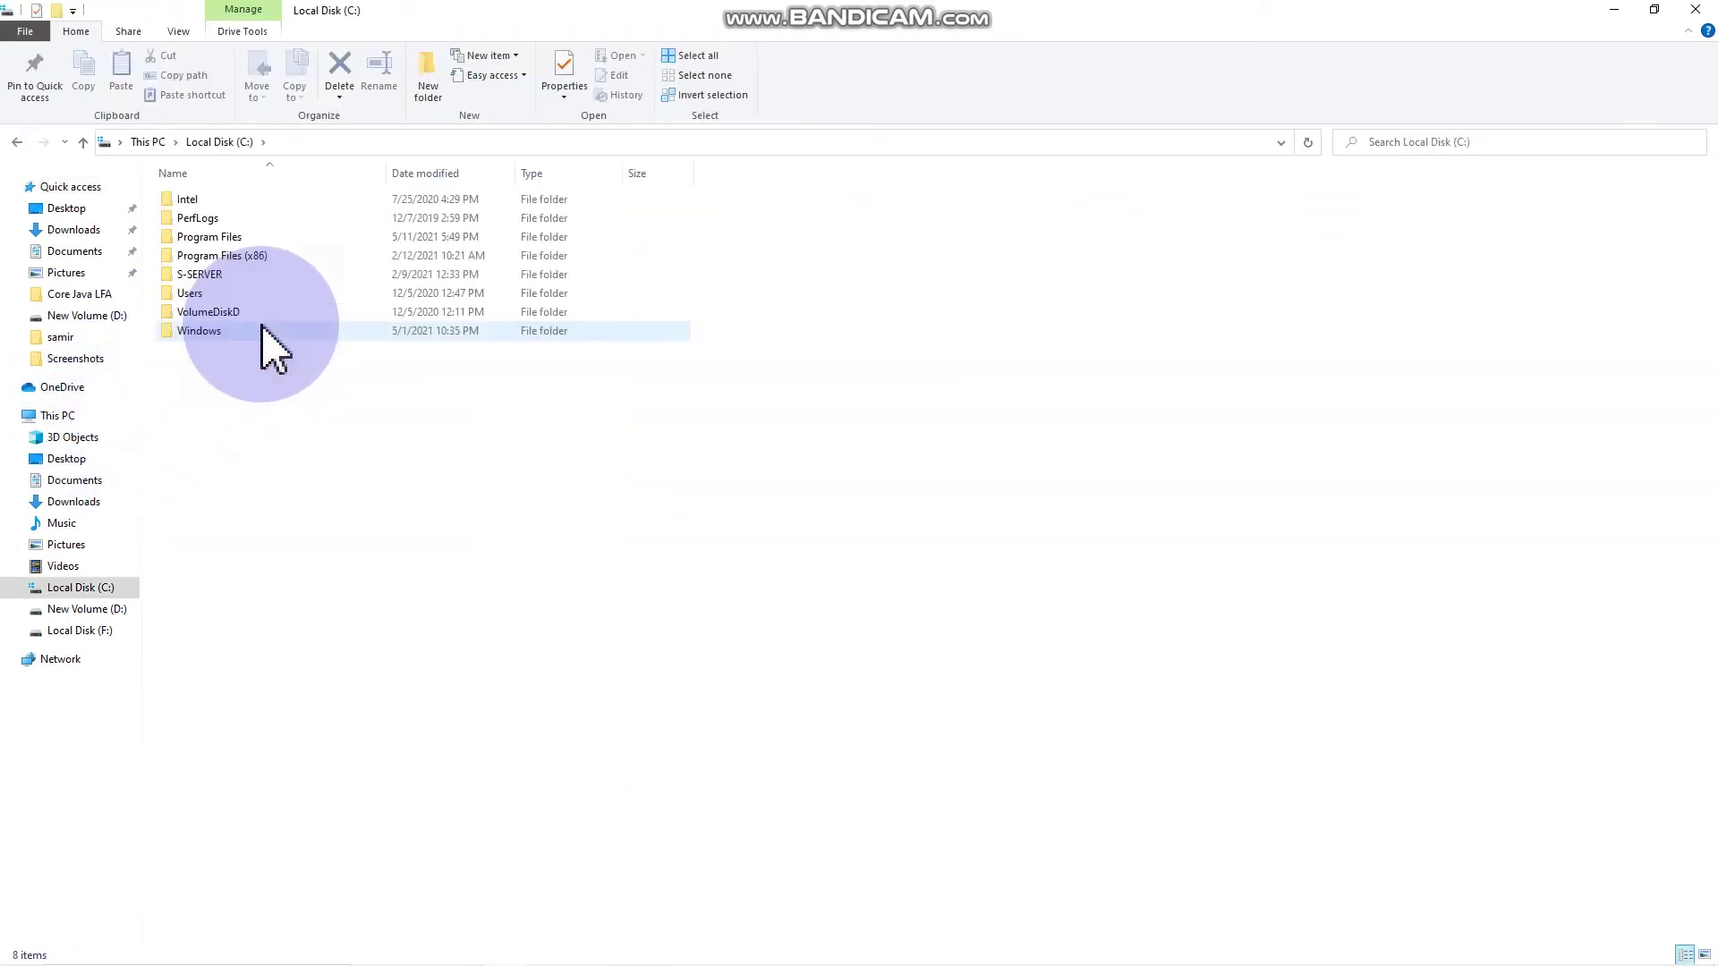
double_click(262, 238)
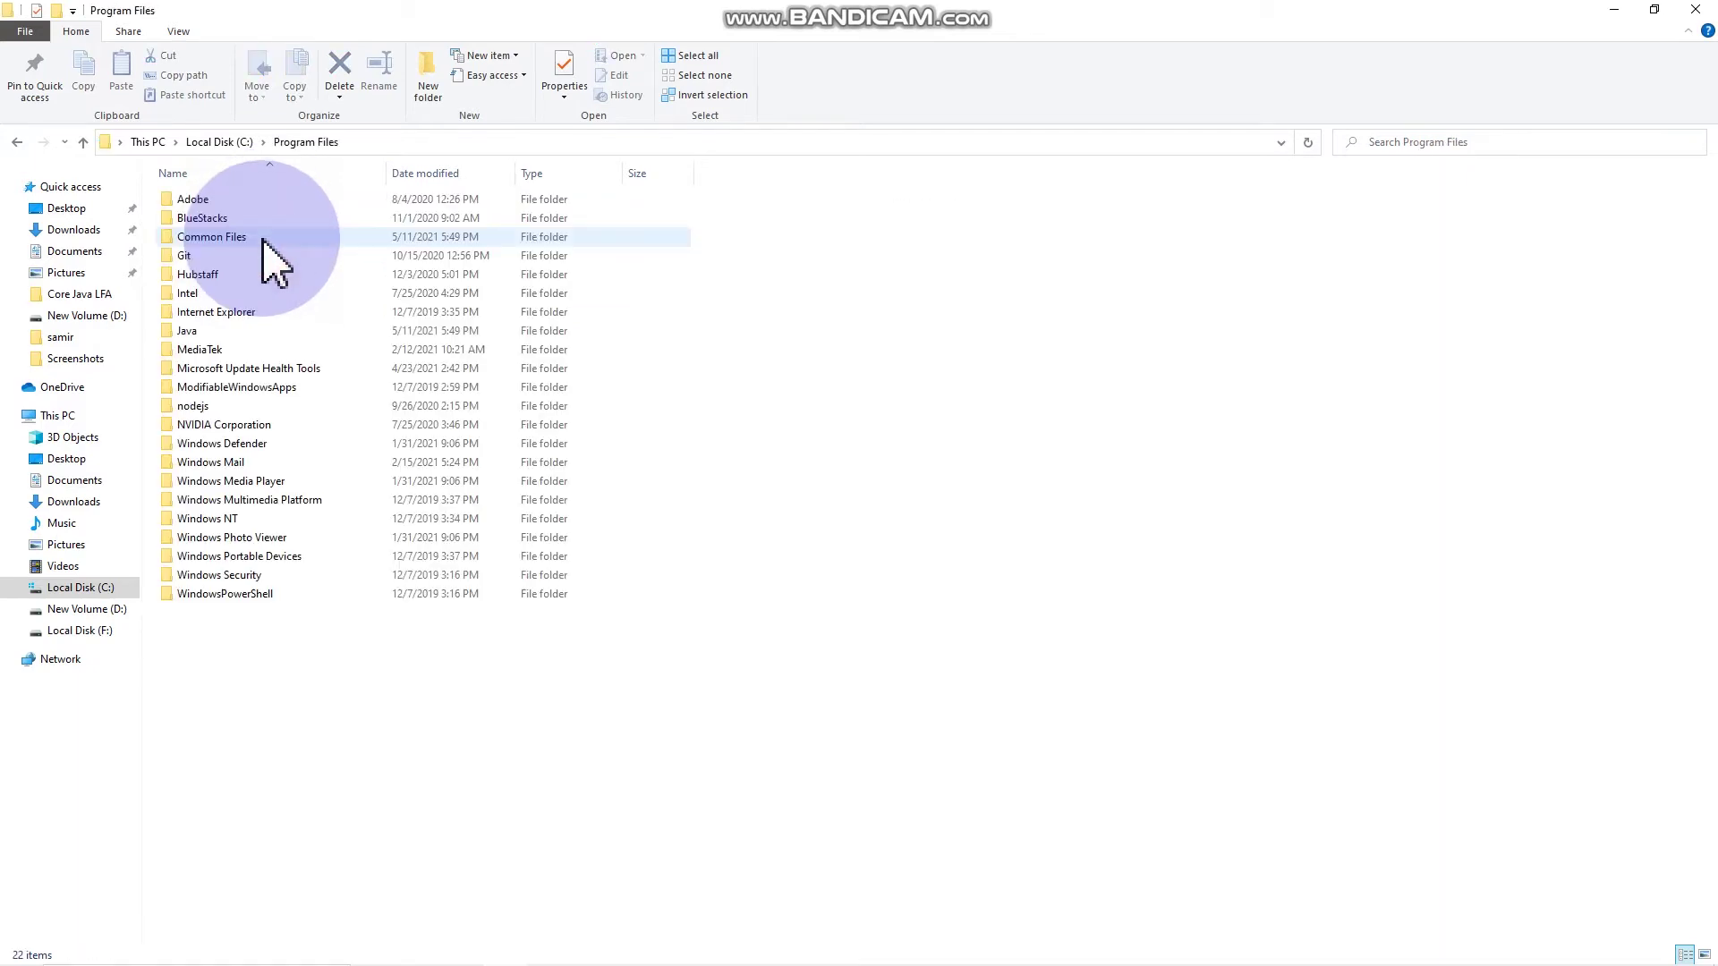
double_click(213, 331)
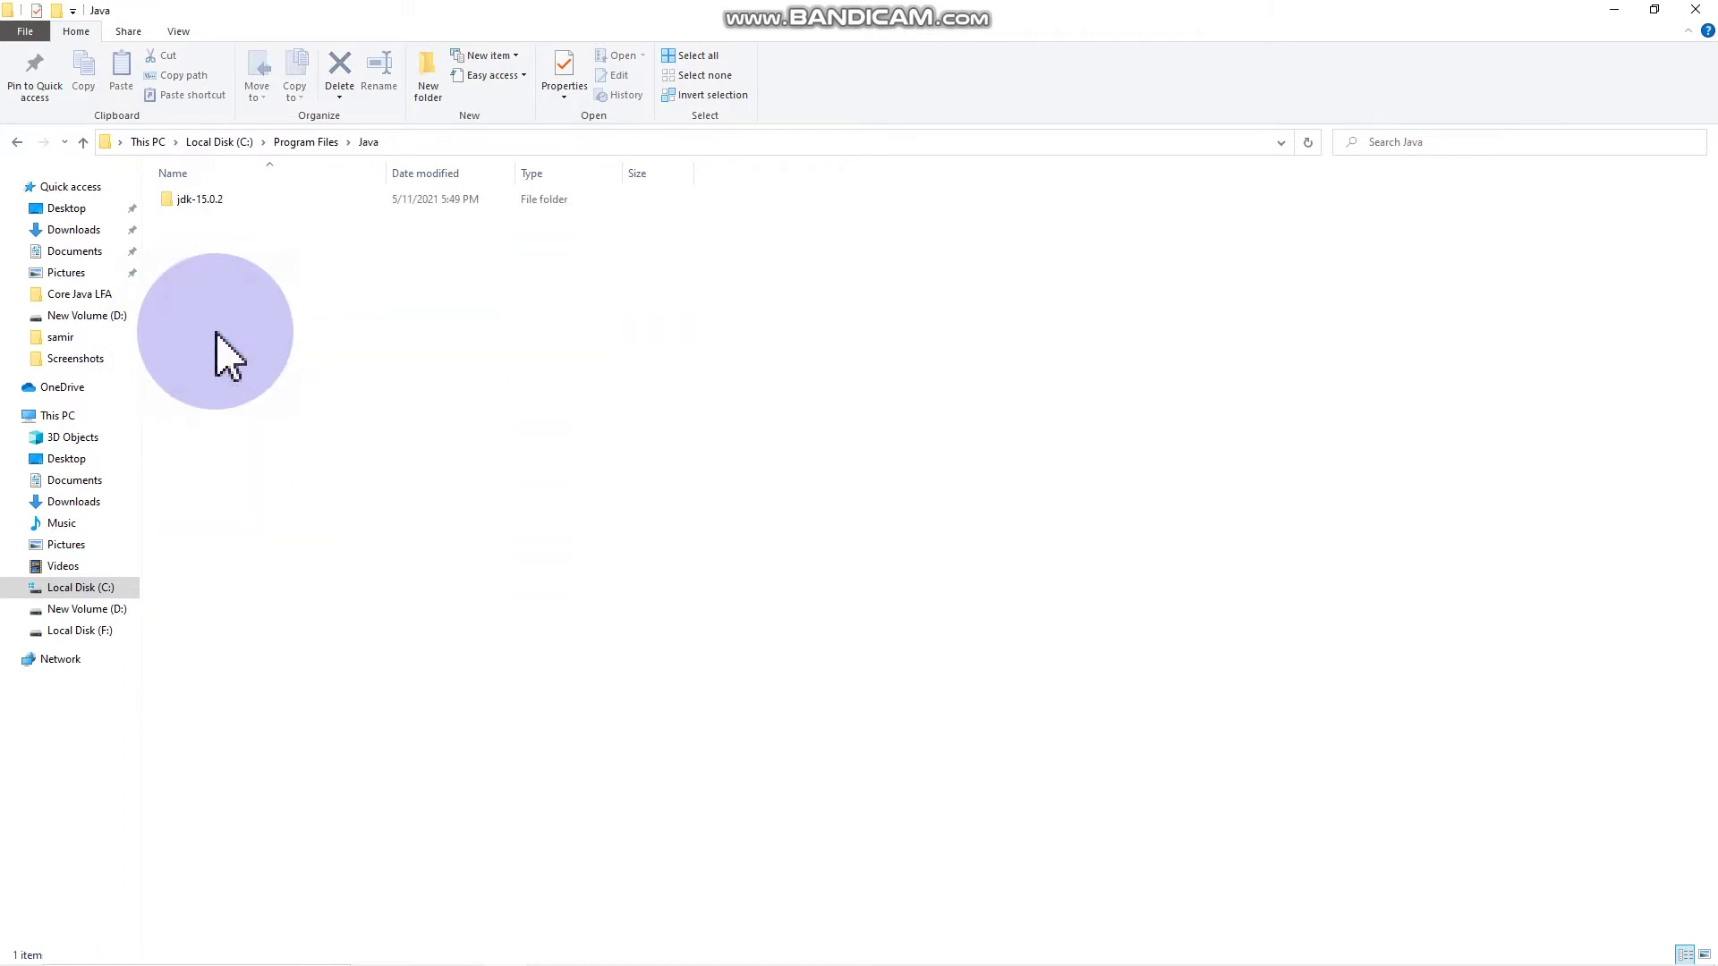
double_click(307, 201)
double_click(307, 201)
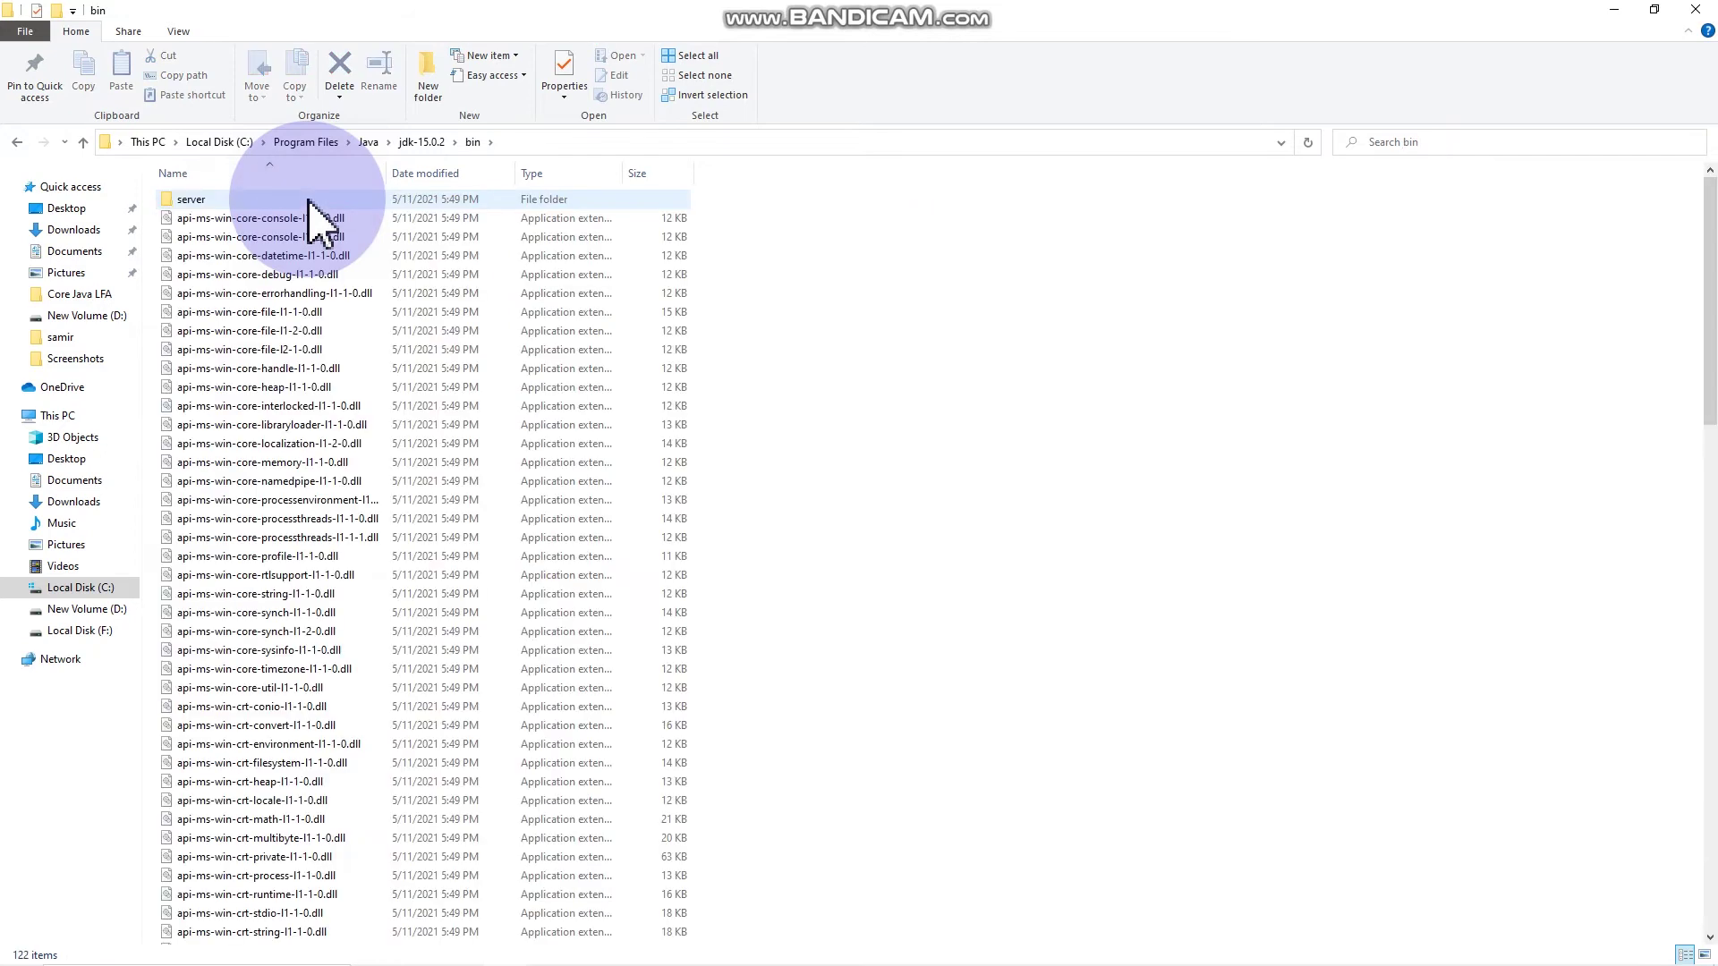
Step: Copy the full path of the JDK's bin folder
left_click(537, 142)
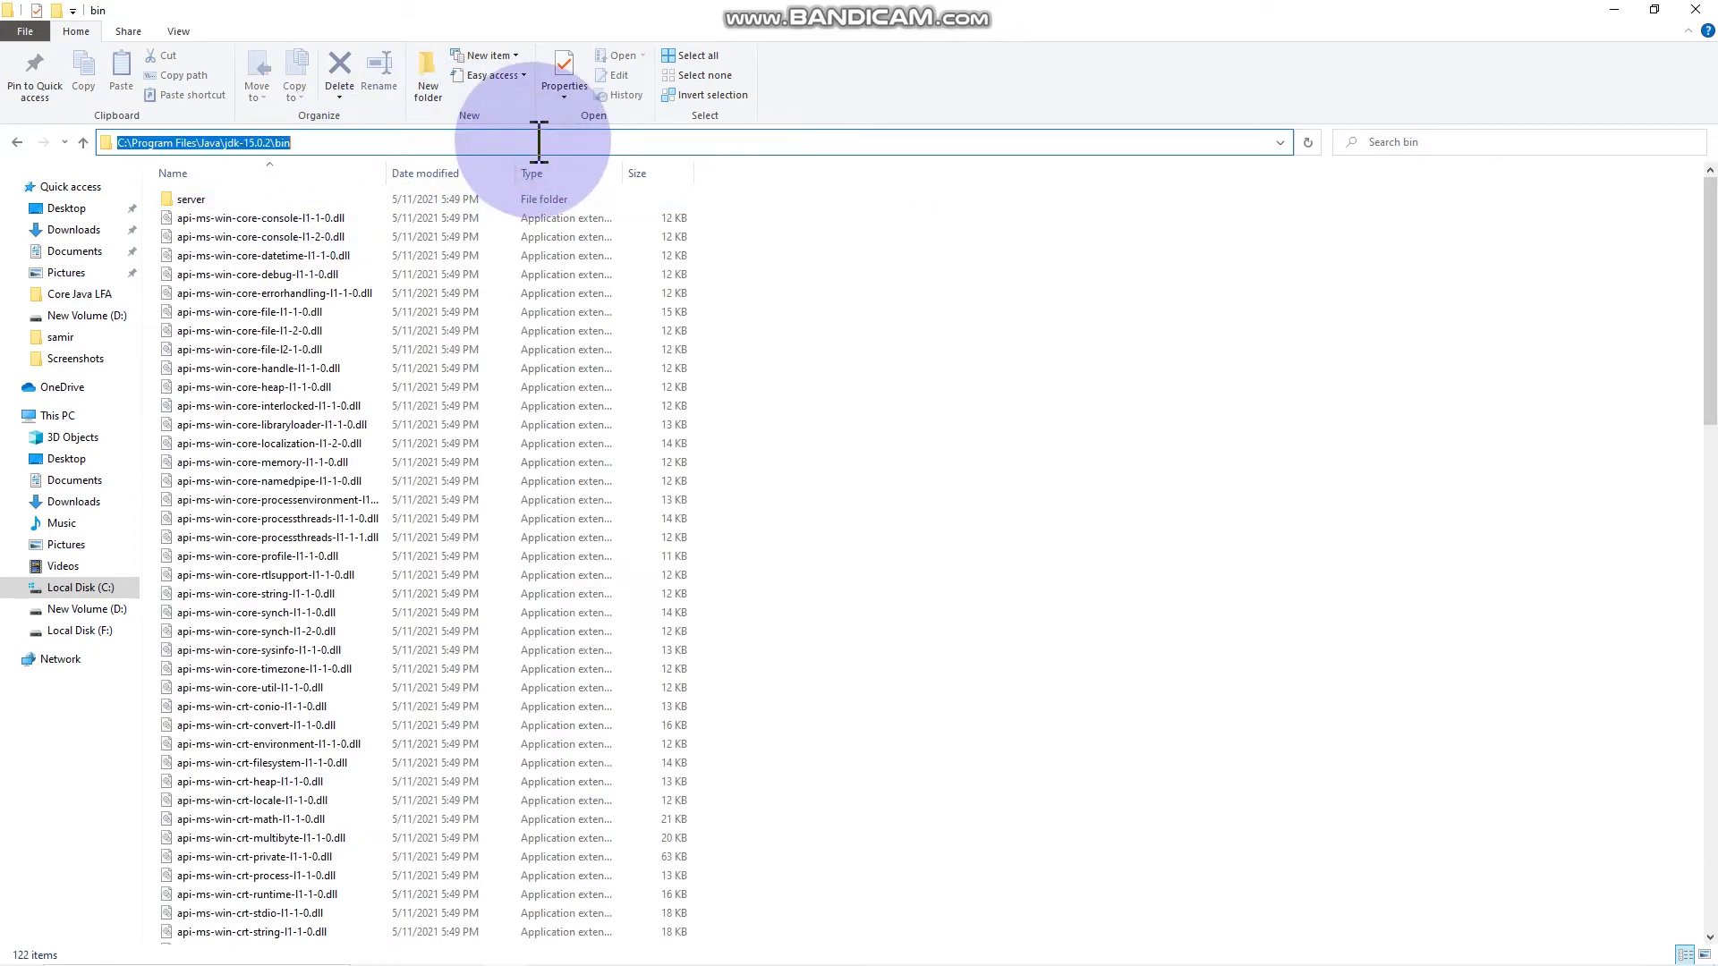
right_click(538, 143)
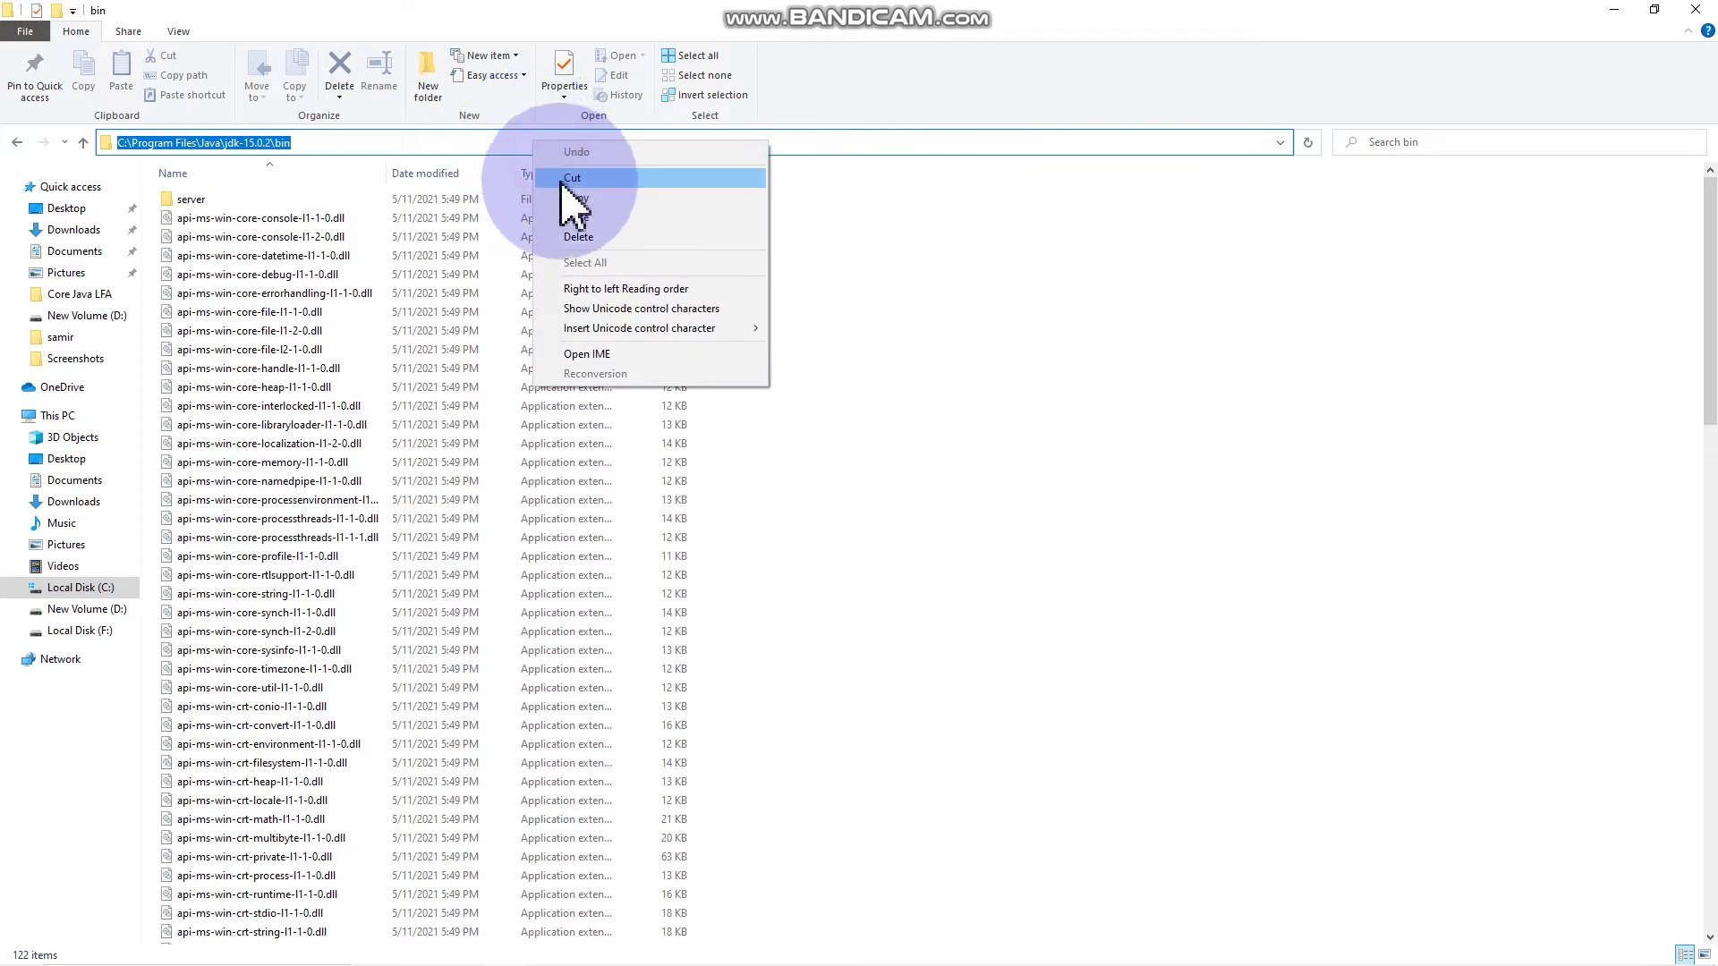
left_click(577, 200)
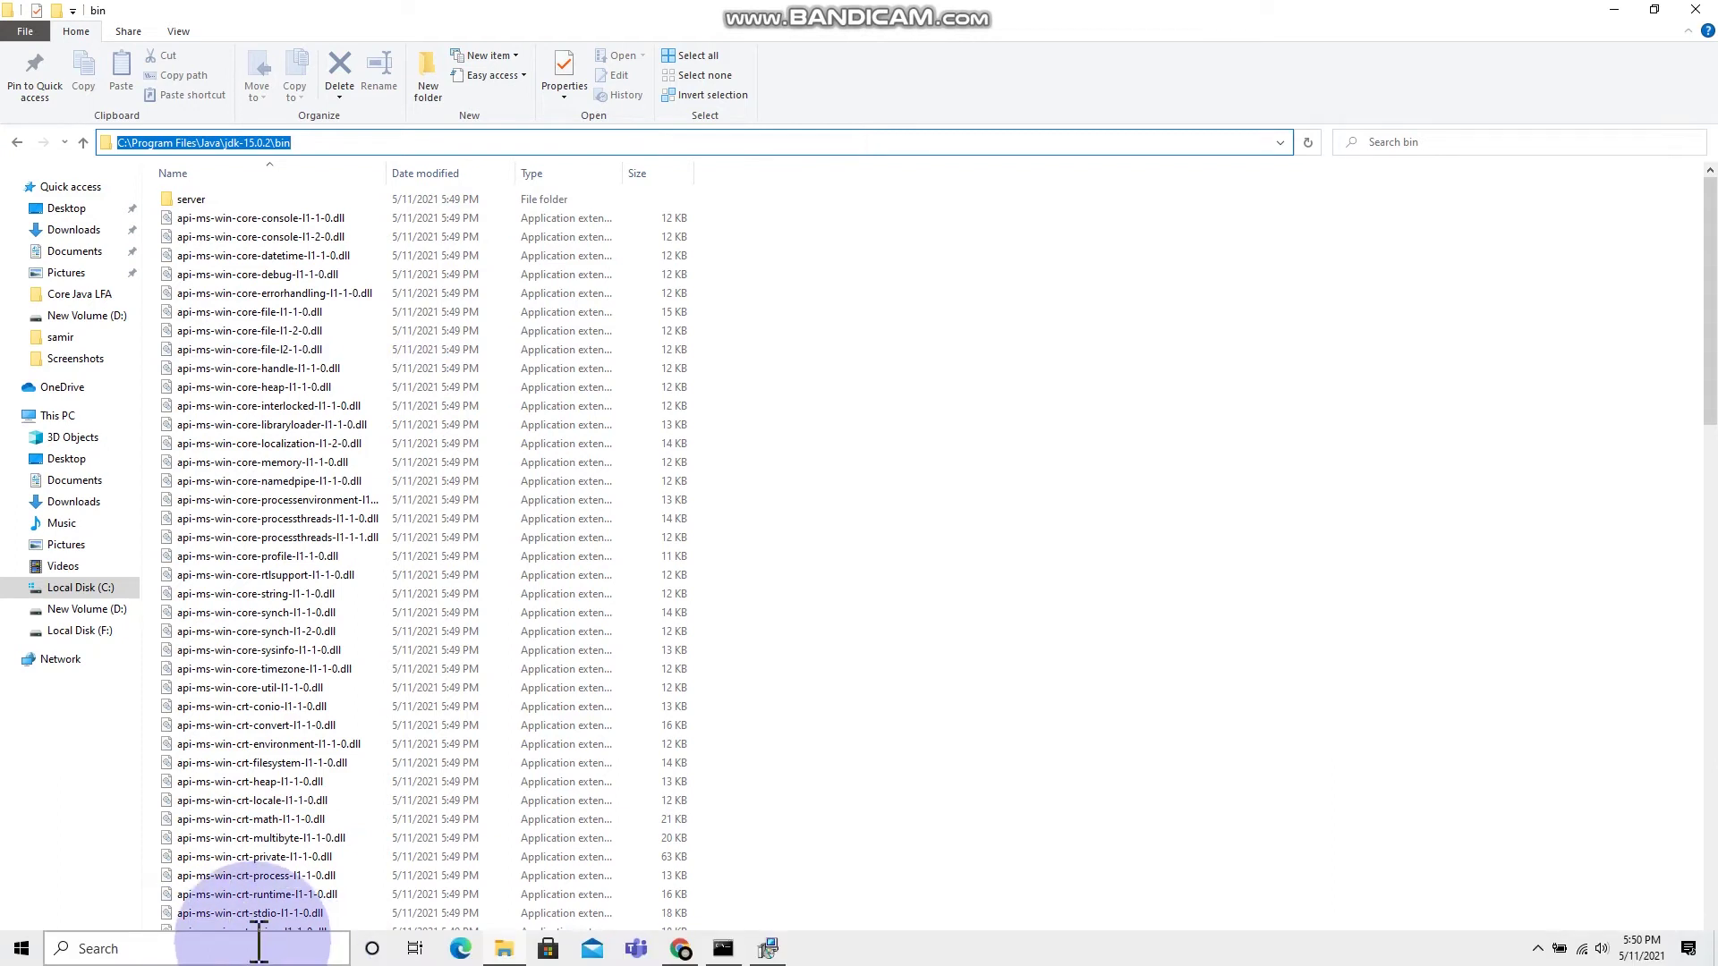
Step: Search Windows for "environment va" and open the Environment Variables dialog through the system properties
left_click(251, 951)
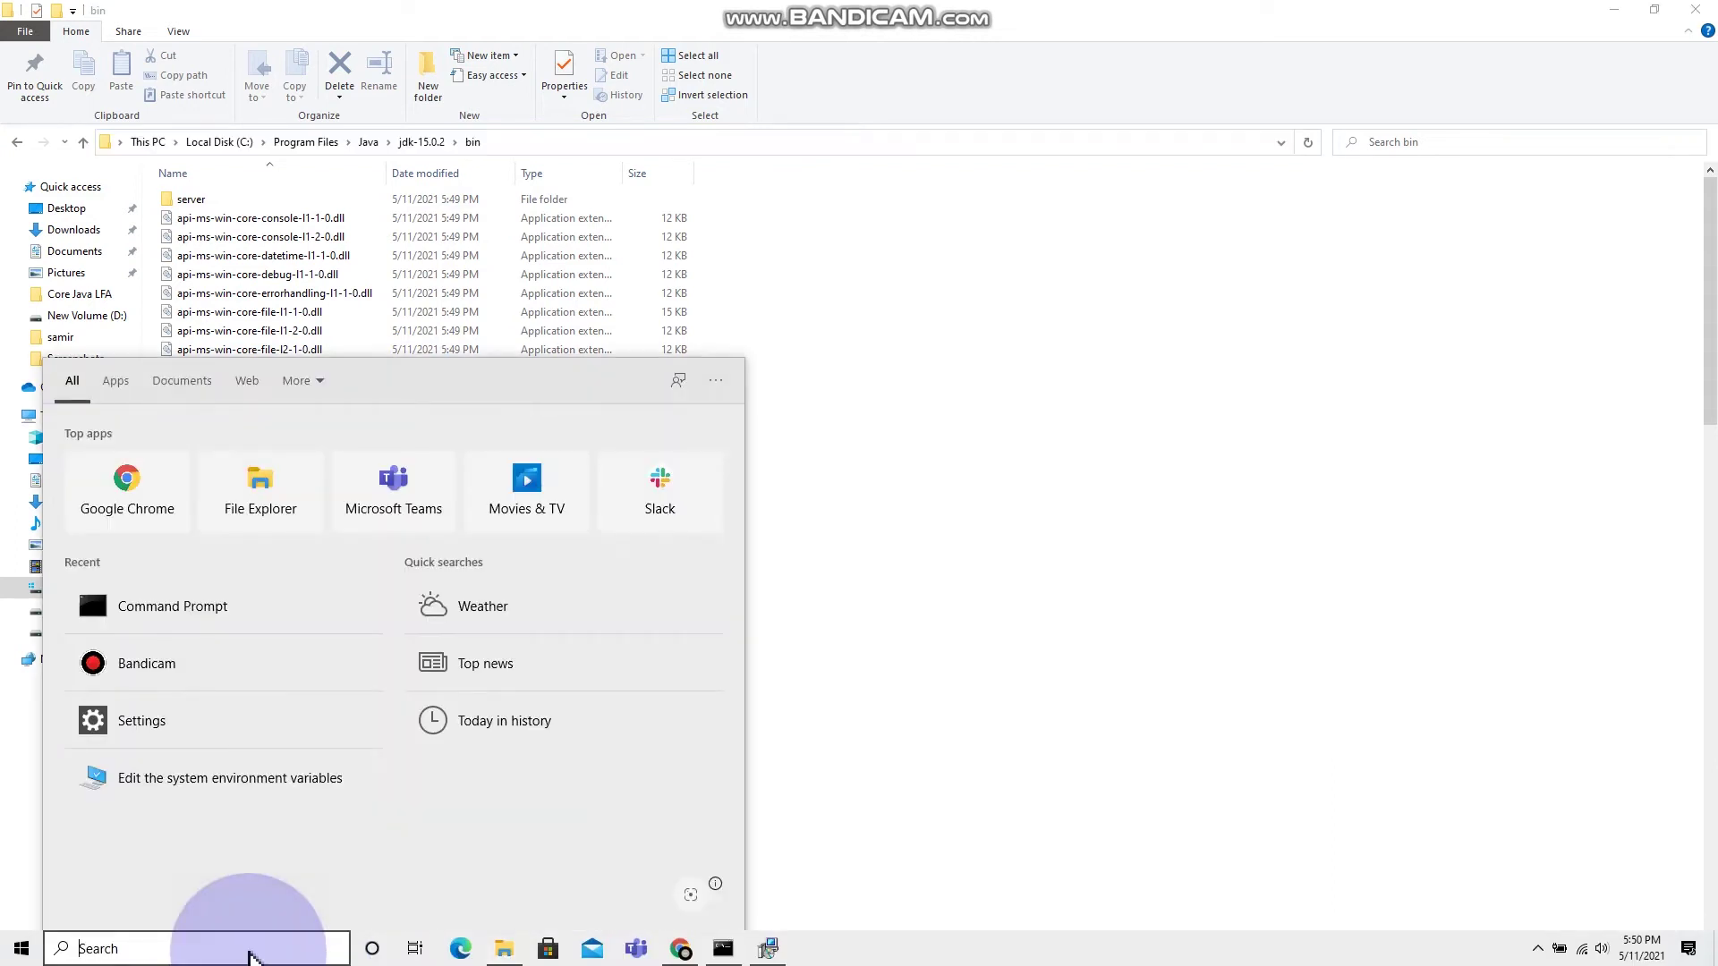
type("environment va")
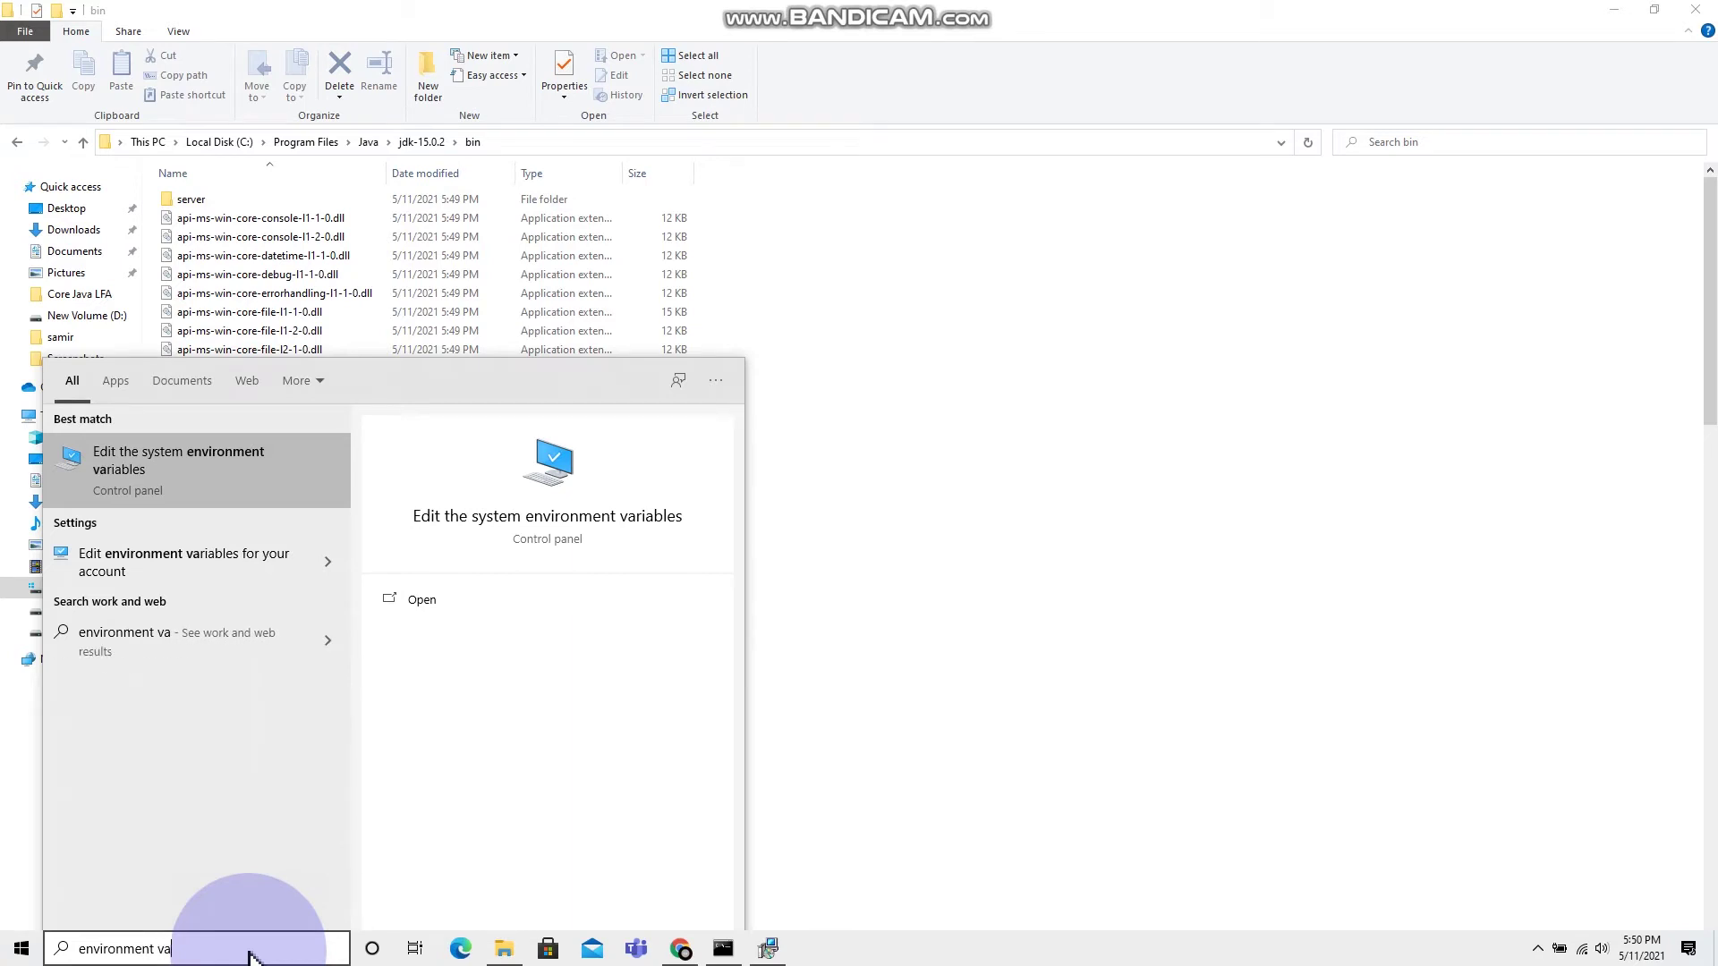
left_click(188, 496)
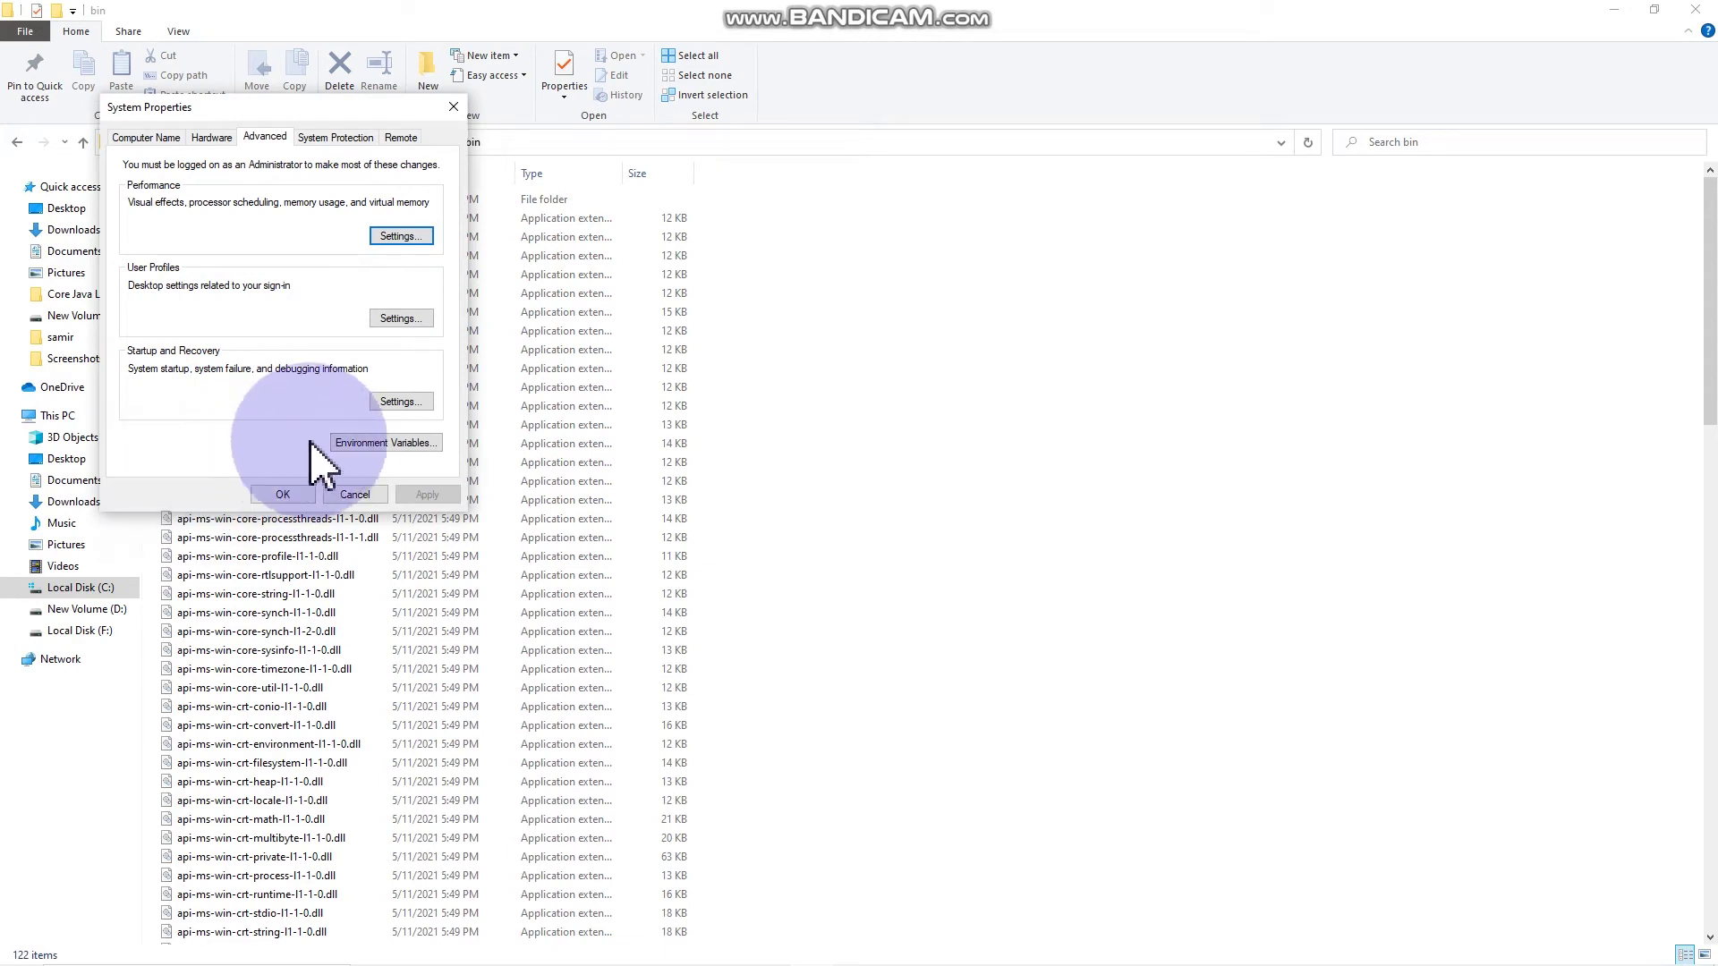
left_click(366, 443)
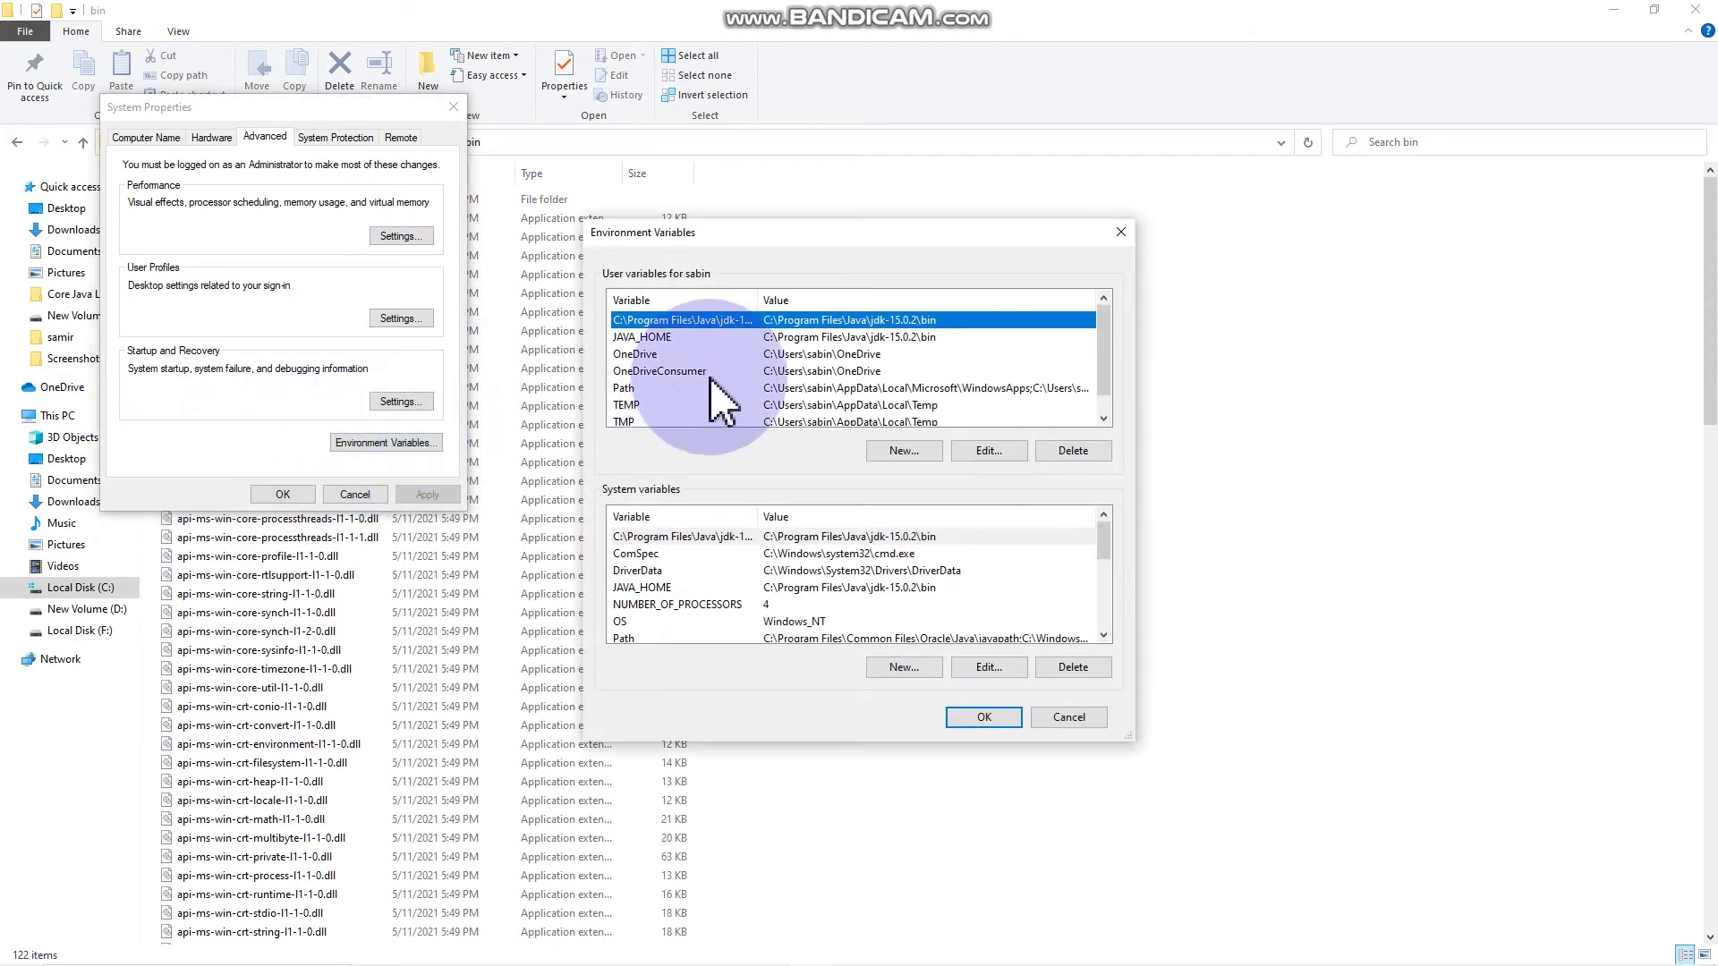
Step: Add a user variable named JAVA_HOME with the value C:\Program Files\Java\jdk-15.0.2\bin
left_click(914, 452)
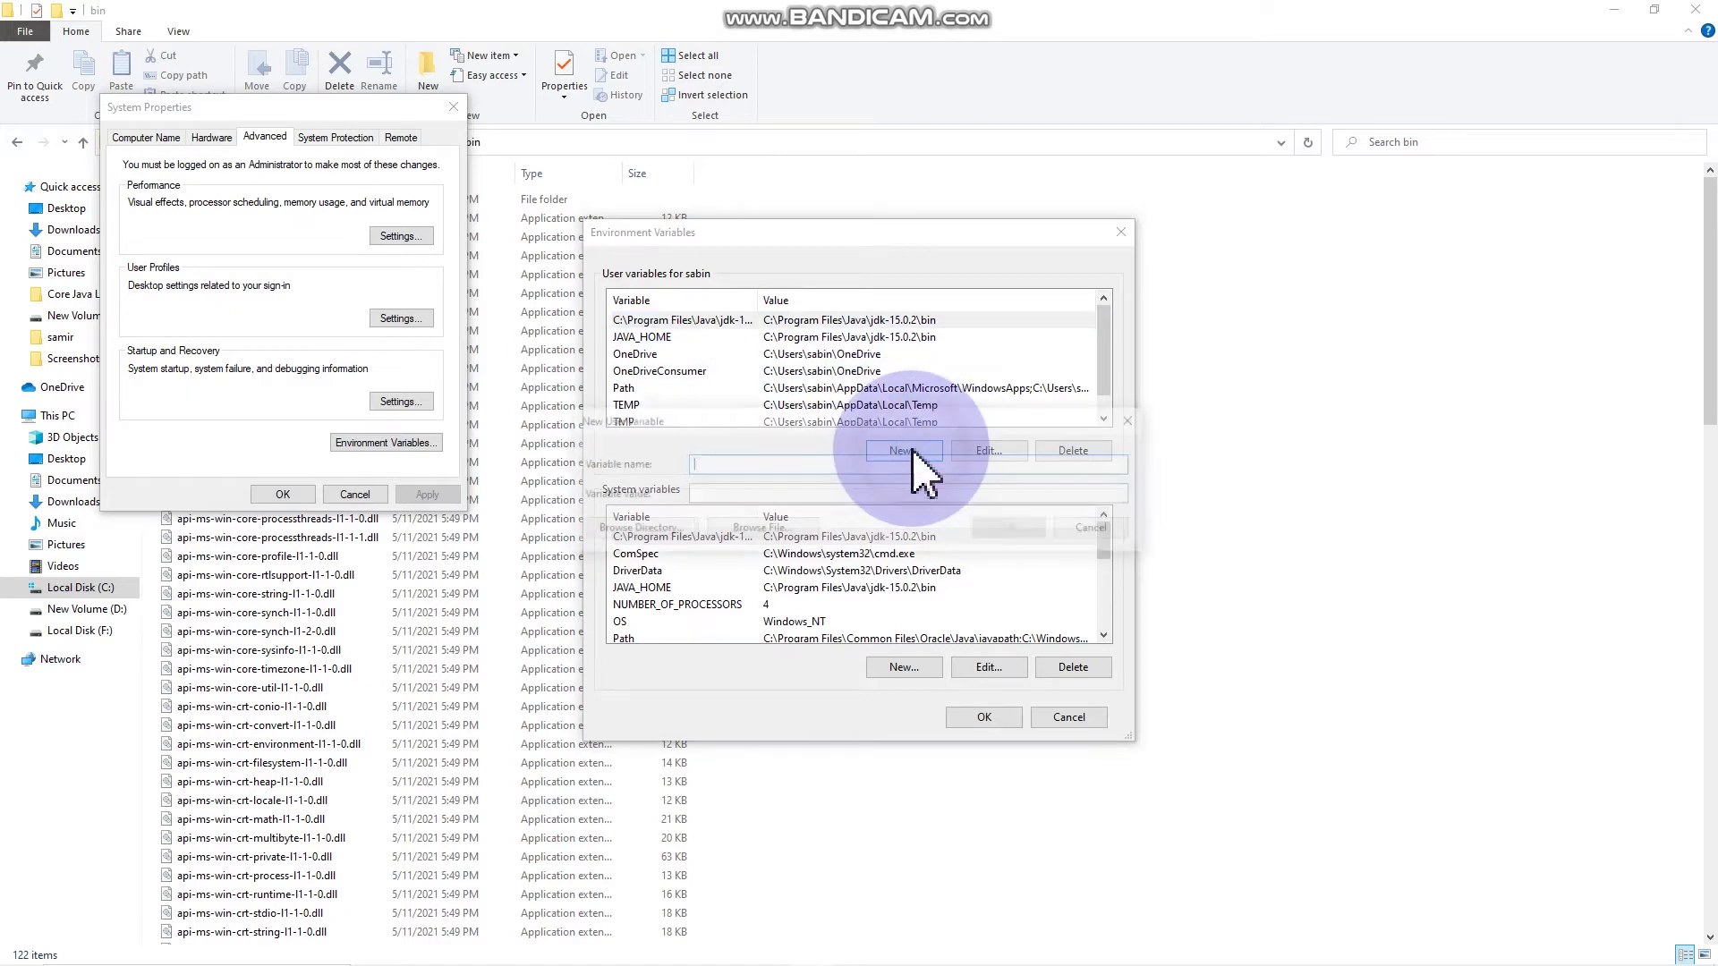
type("JAVA_HOME")
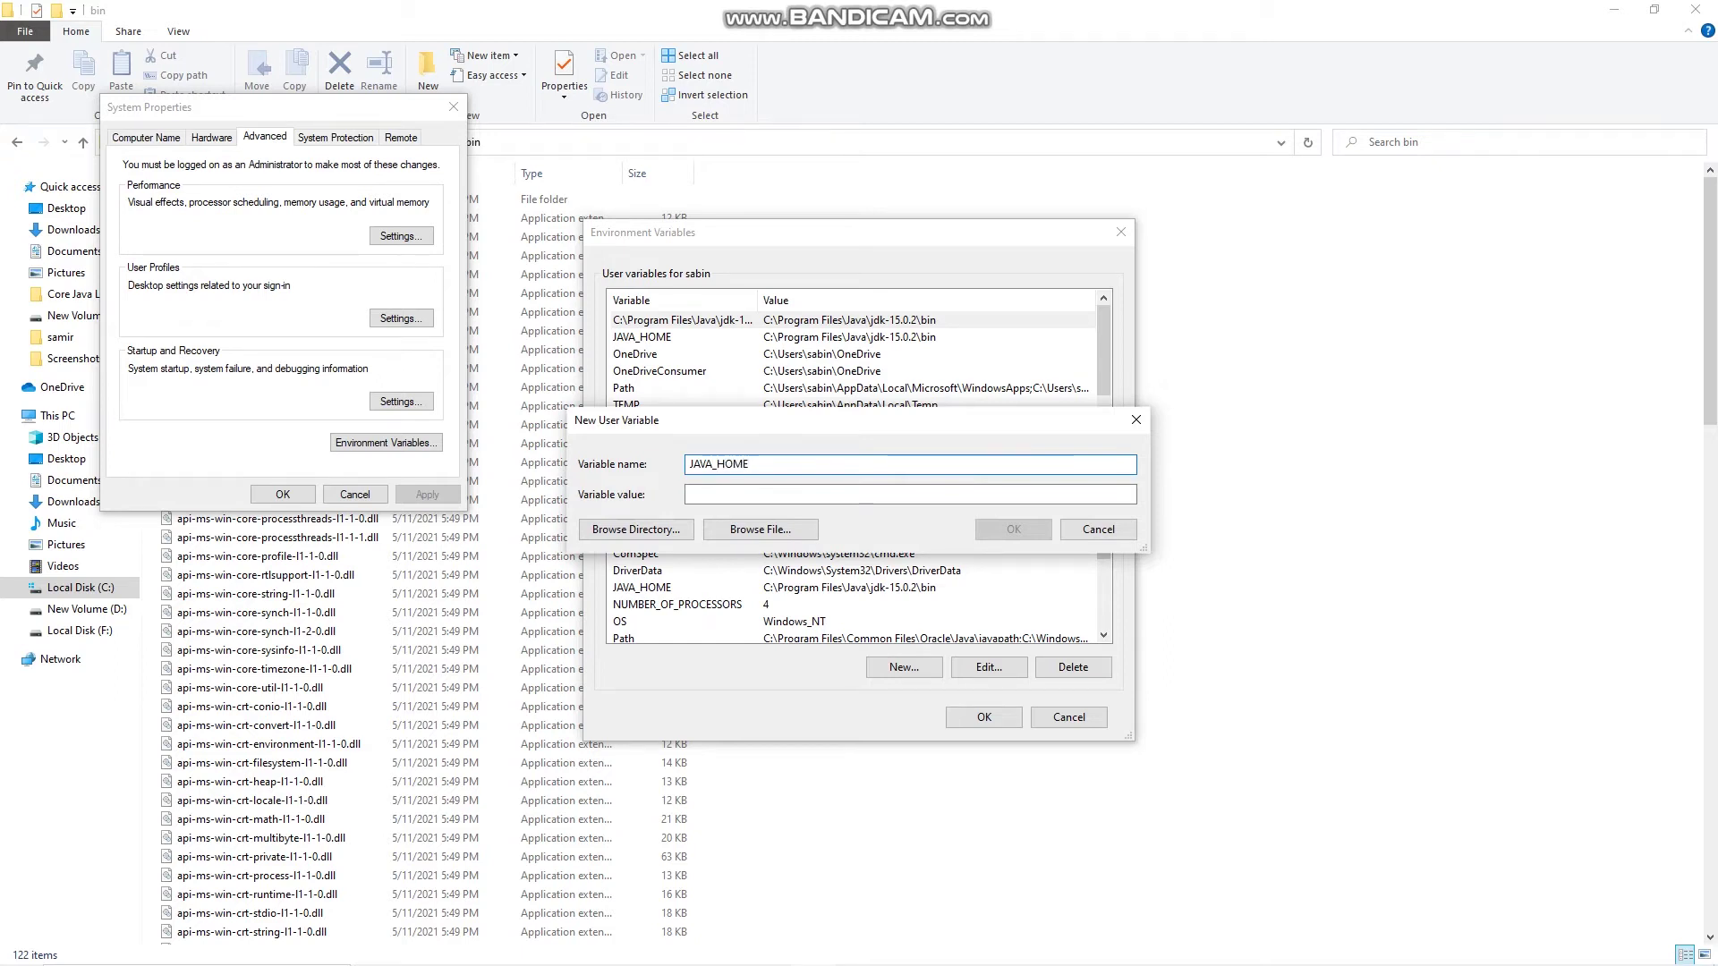
left_click(910, 494)
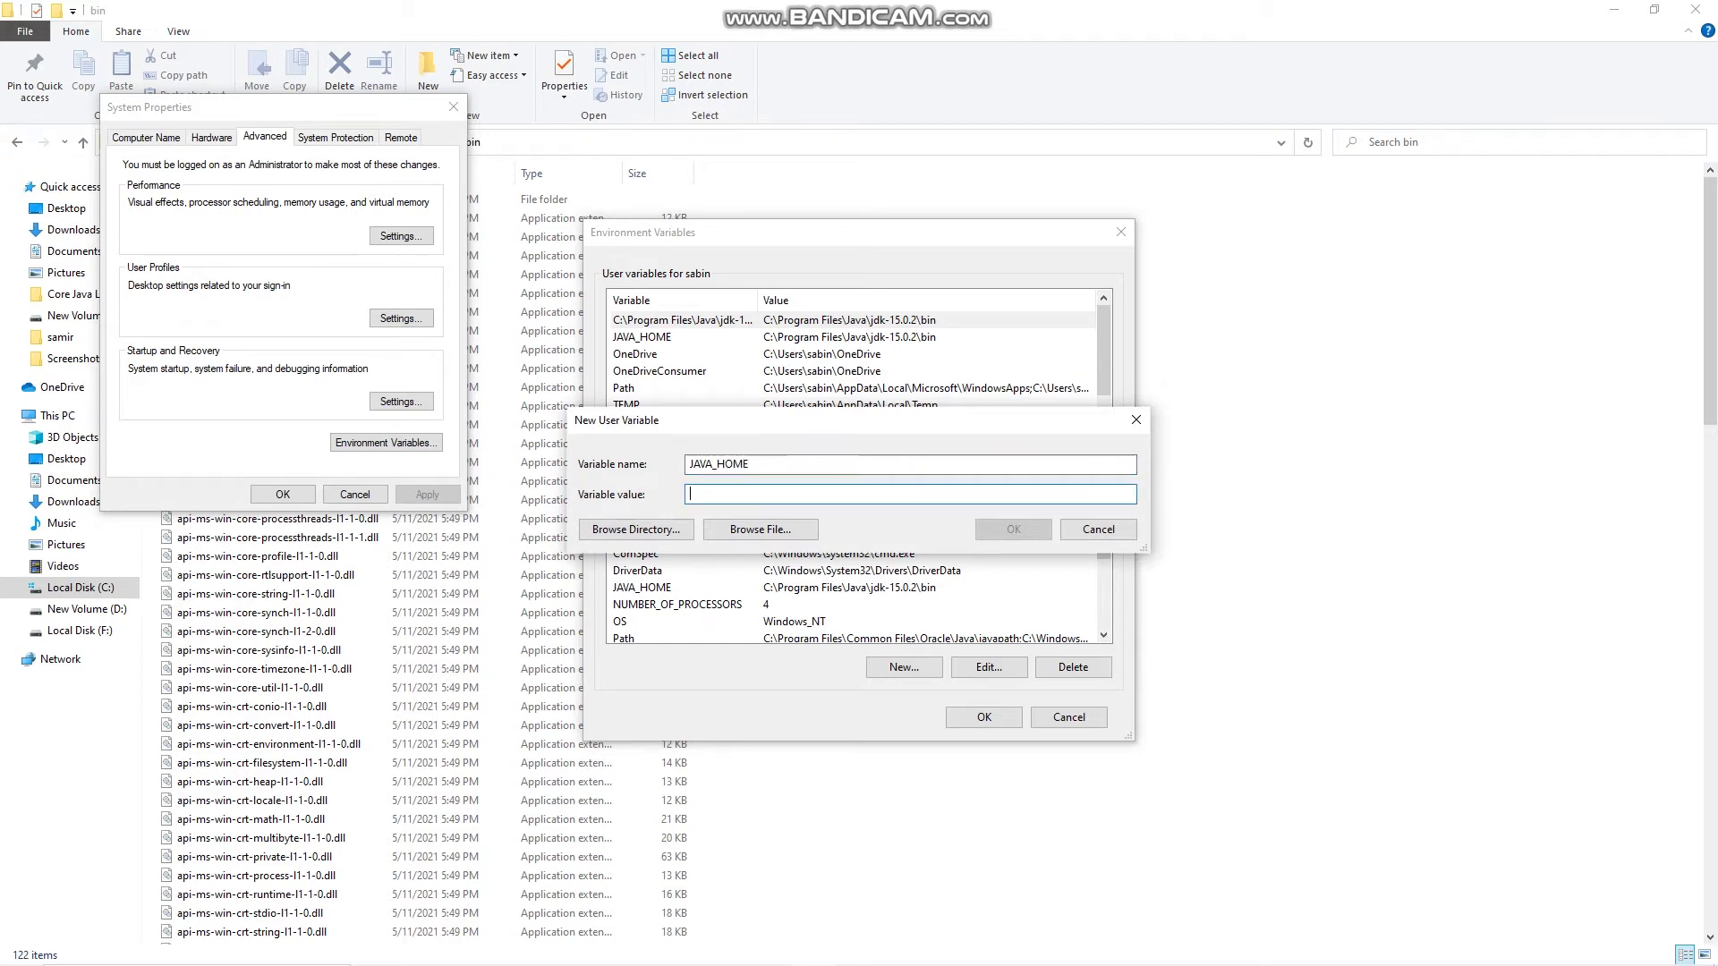
key("ctrl+v")
left_click(1015, 532)
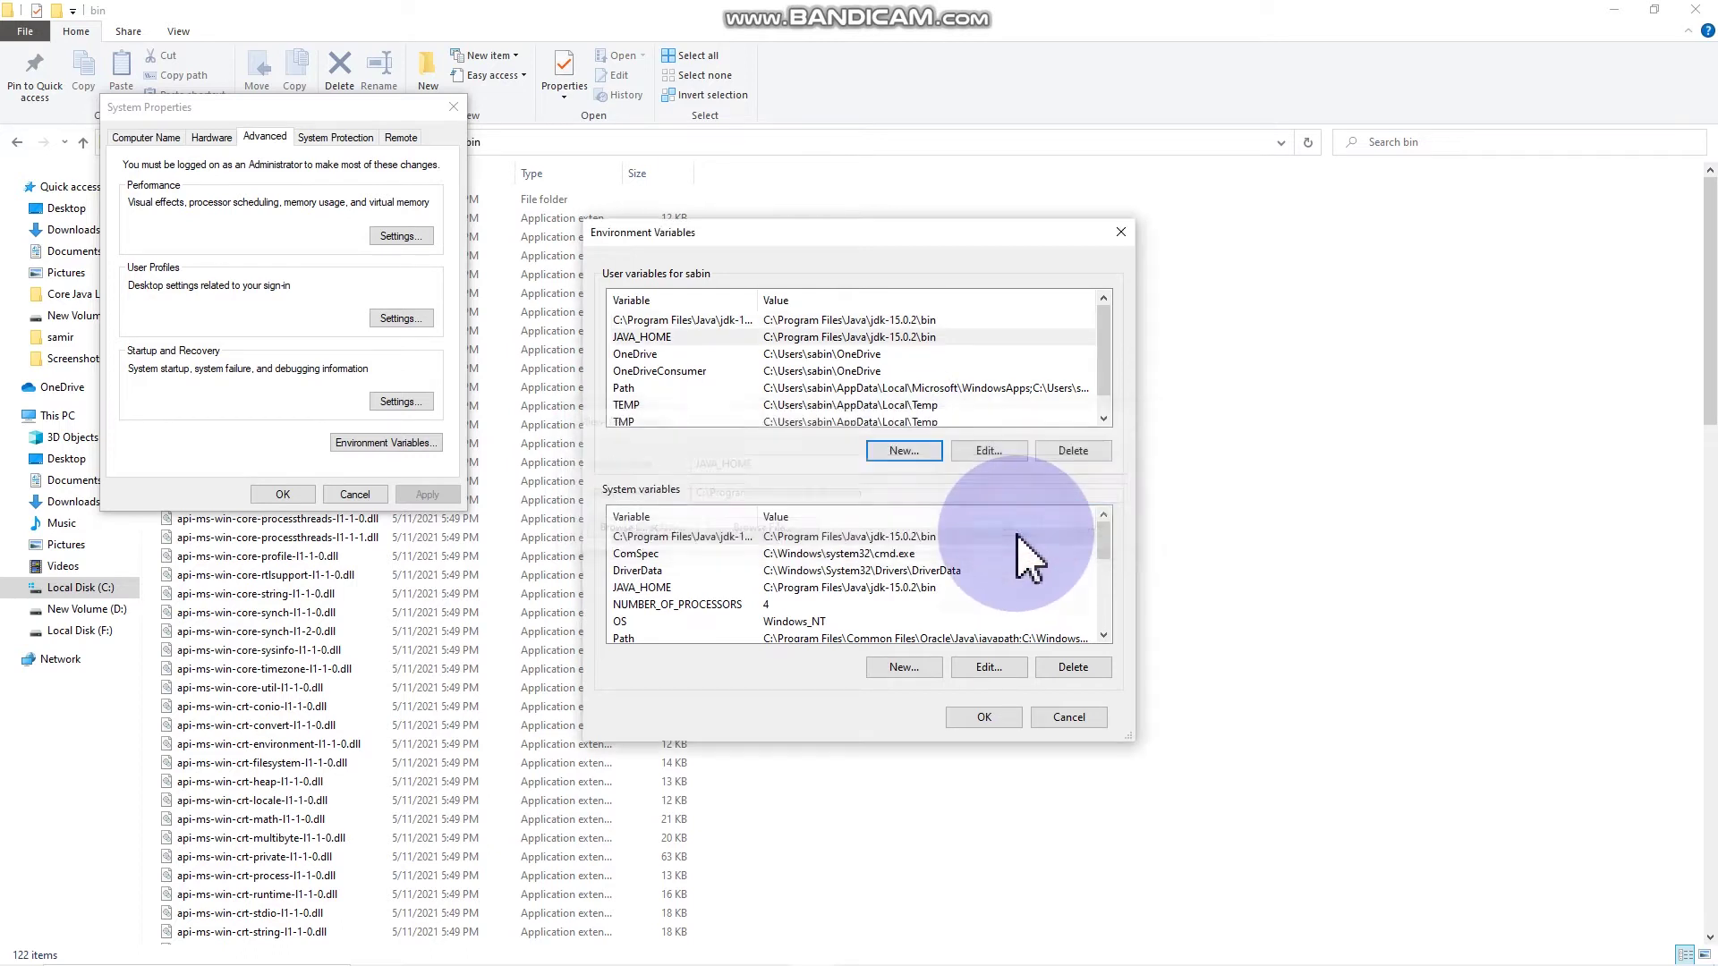
Step: Add a system variable named JAVA_HOME with the copied JDK bin path and close the system properties
left_click(904, 668)
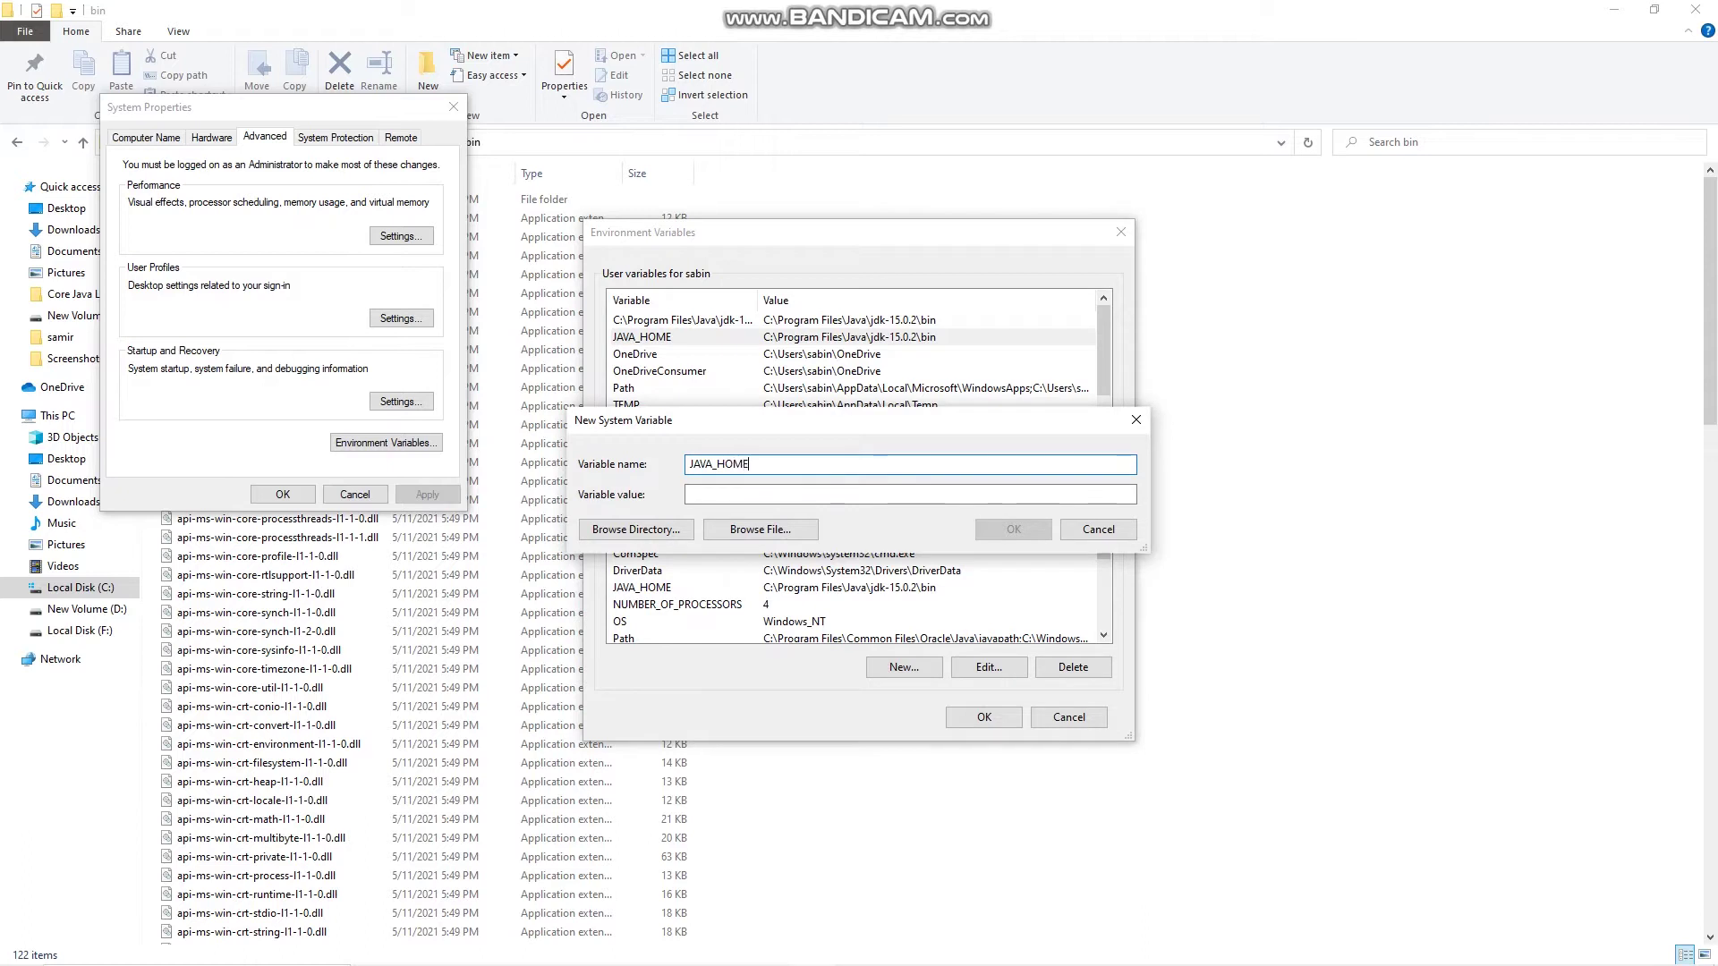
left_click(853, 494)
right_click(851, 497)
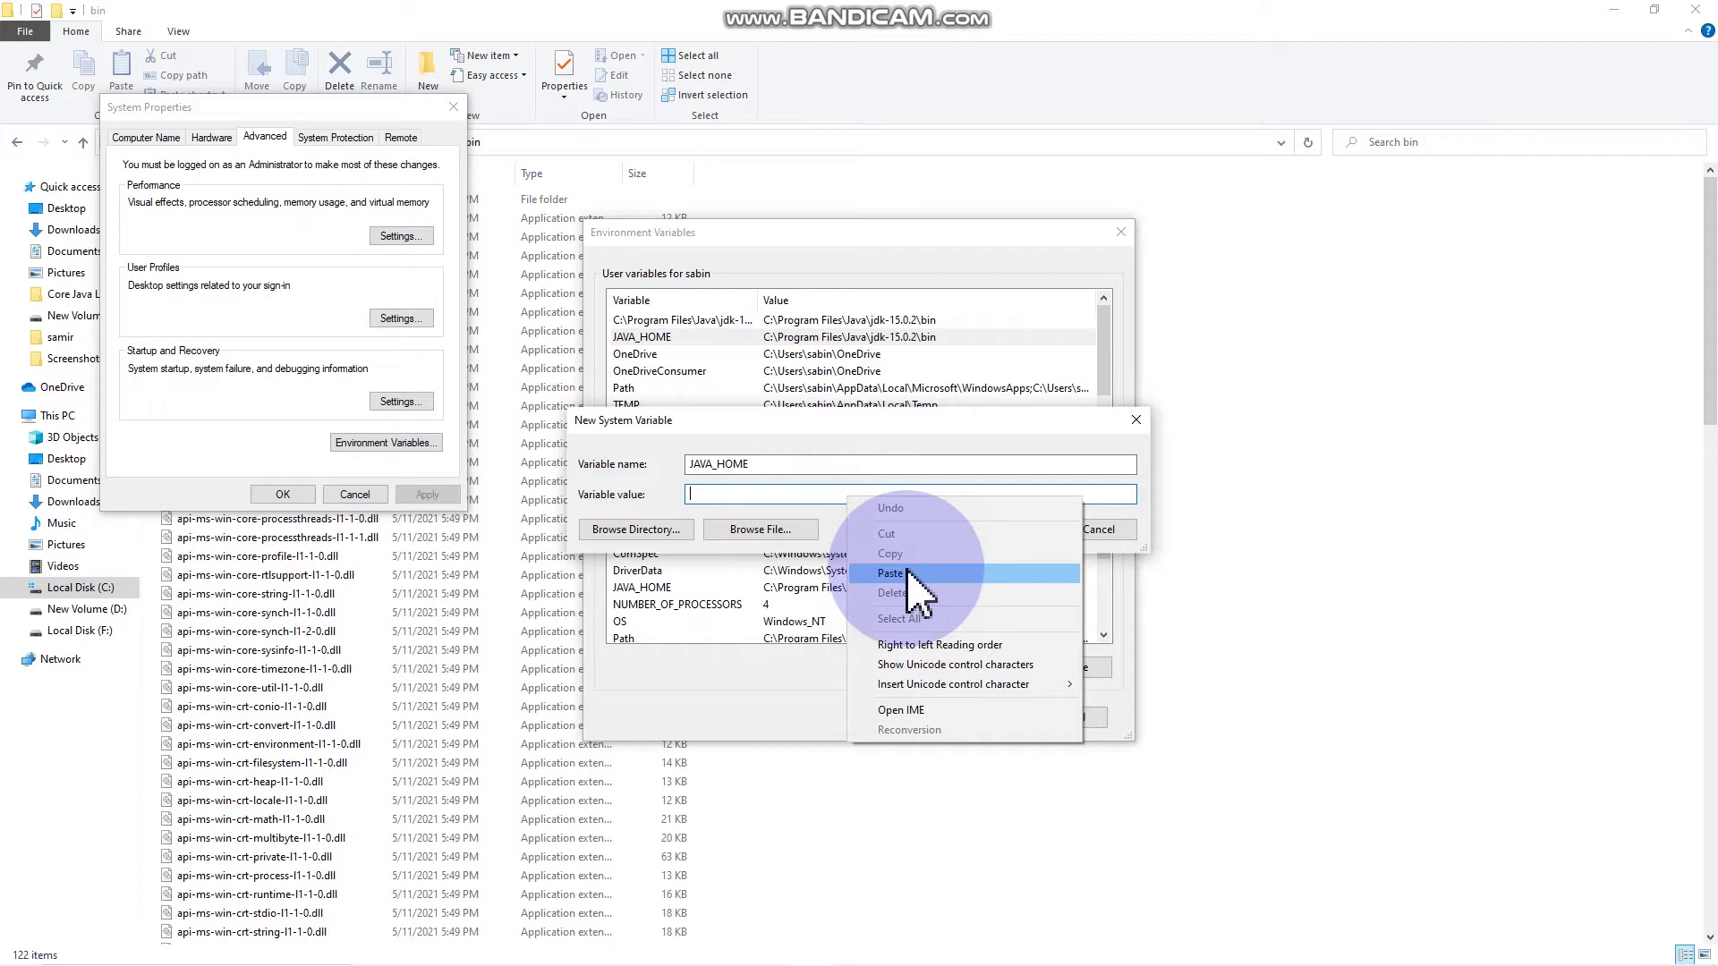
left_click(907, 573)
left_click(1025, 529)
left_click(291, 501)
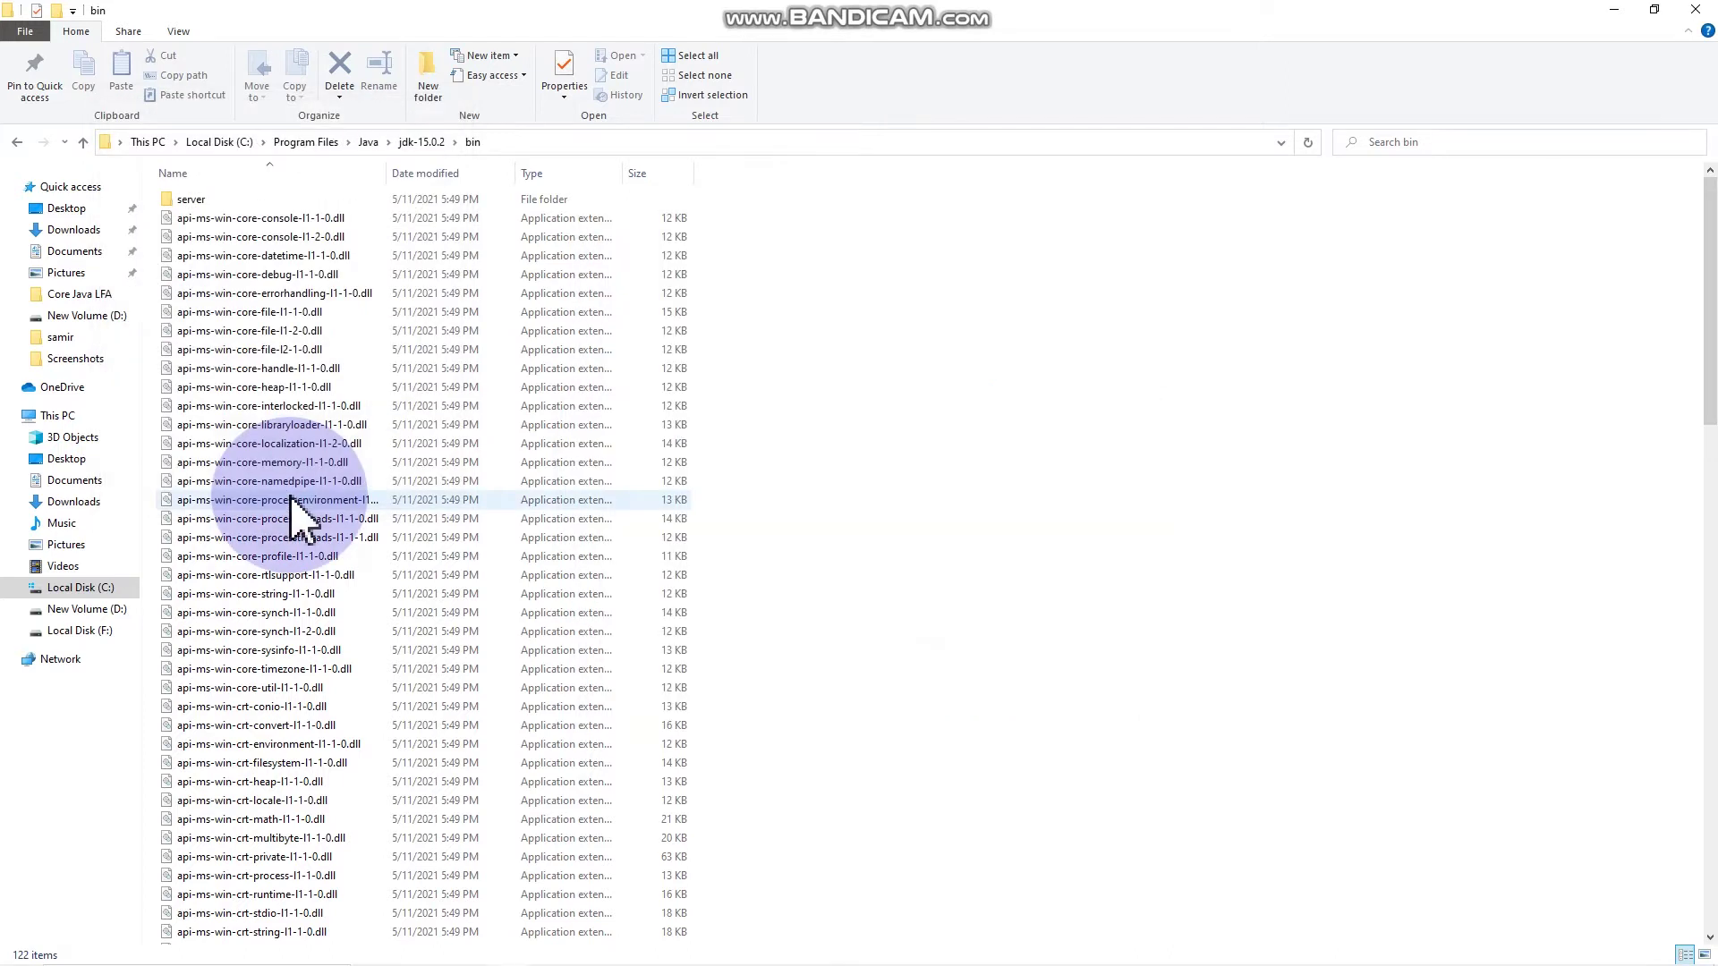
Step: Close the JDK bin folder window, minimise the browser, and close the finished Java SE Development Kit 15.0.2 installer
left_click(1697, 10)
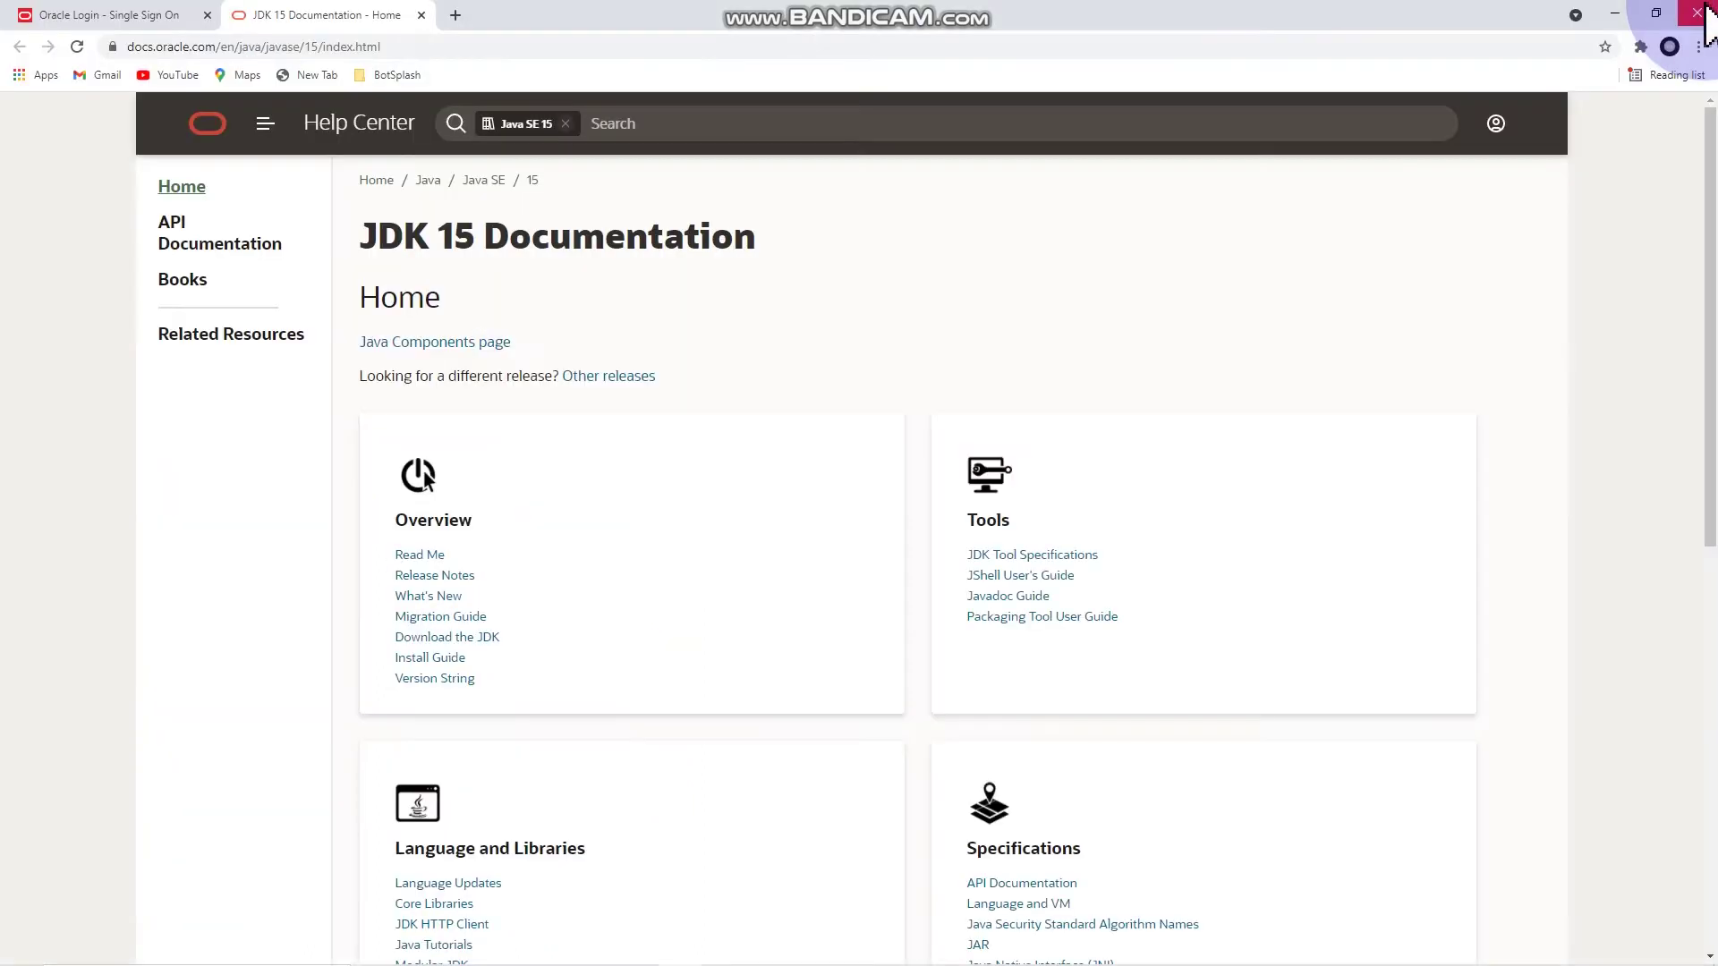
left_click(1623, 14)
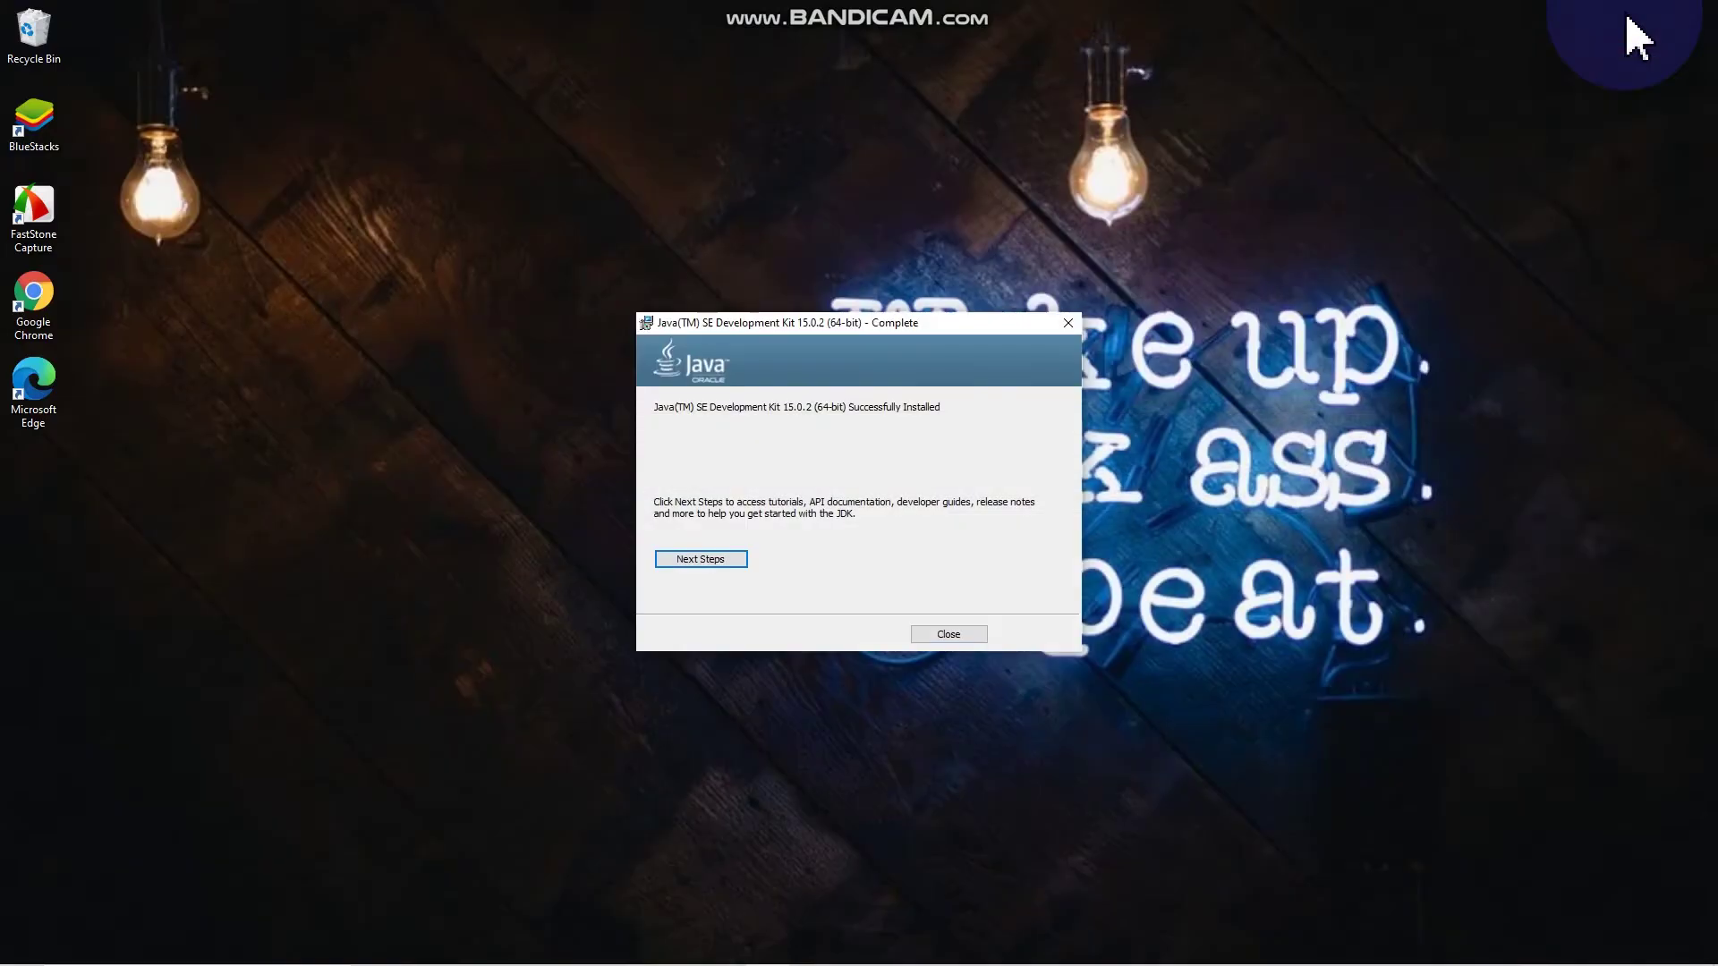
left_click(962, 634)
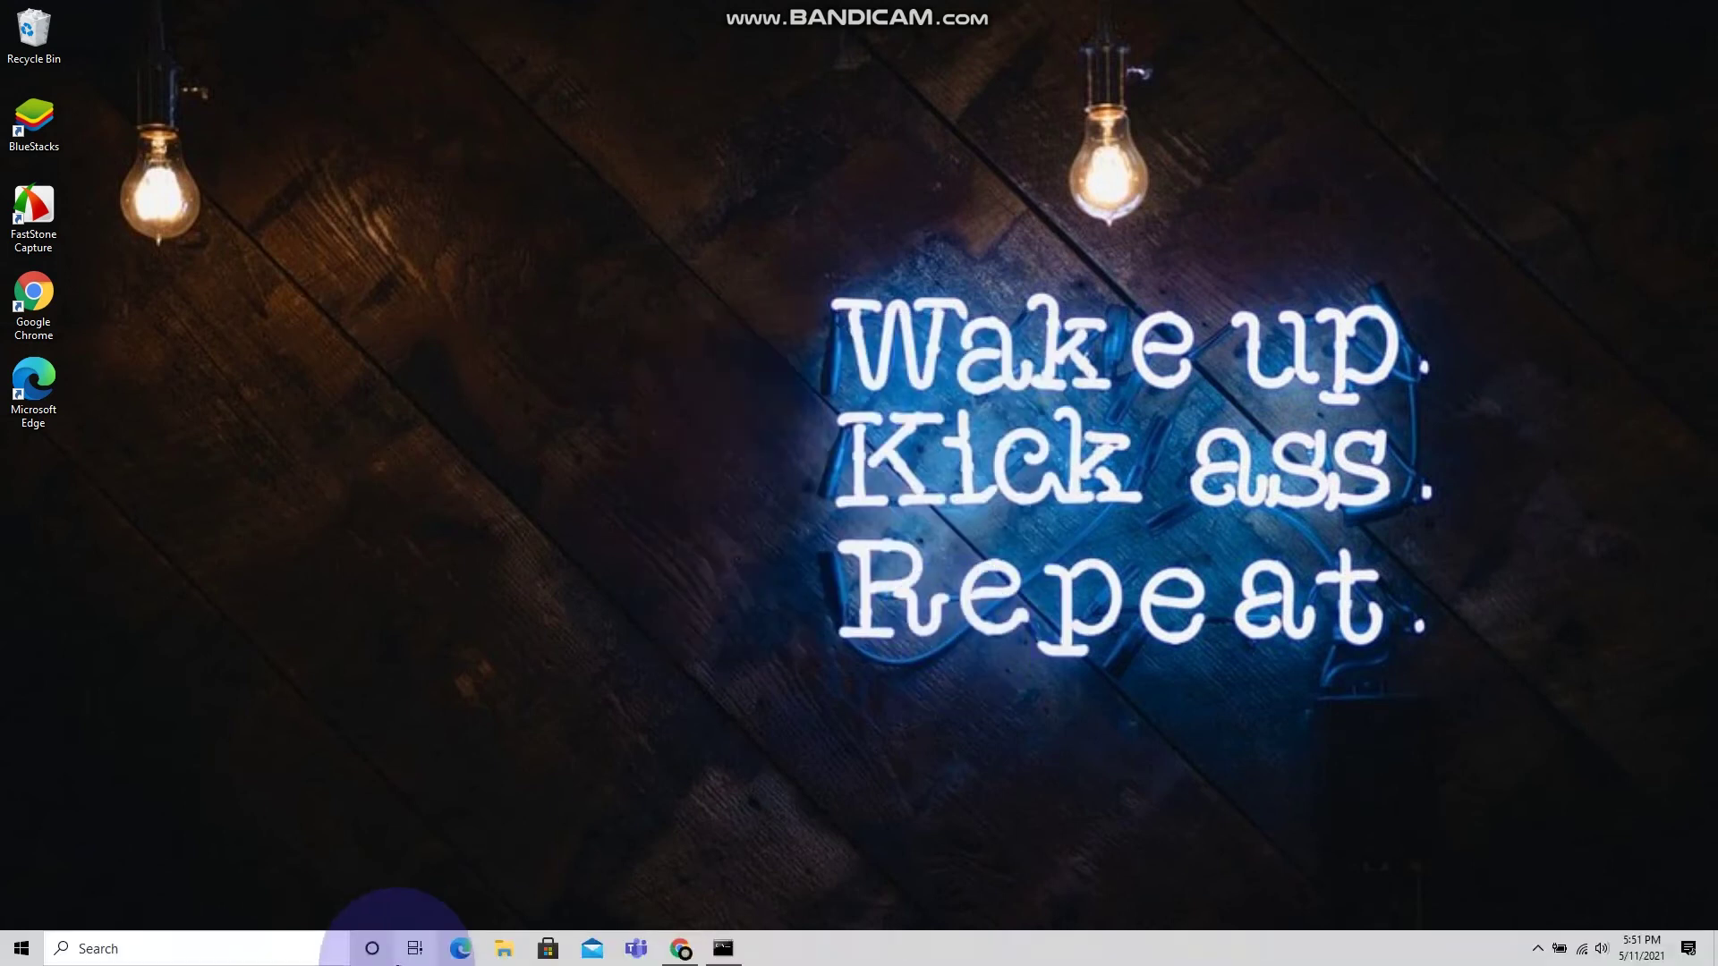
Step: Open a new Command Prompt, check the Java installation with javac -version and java --version, and close the window
left_click(198, 948)
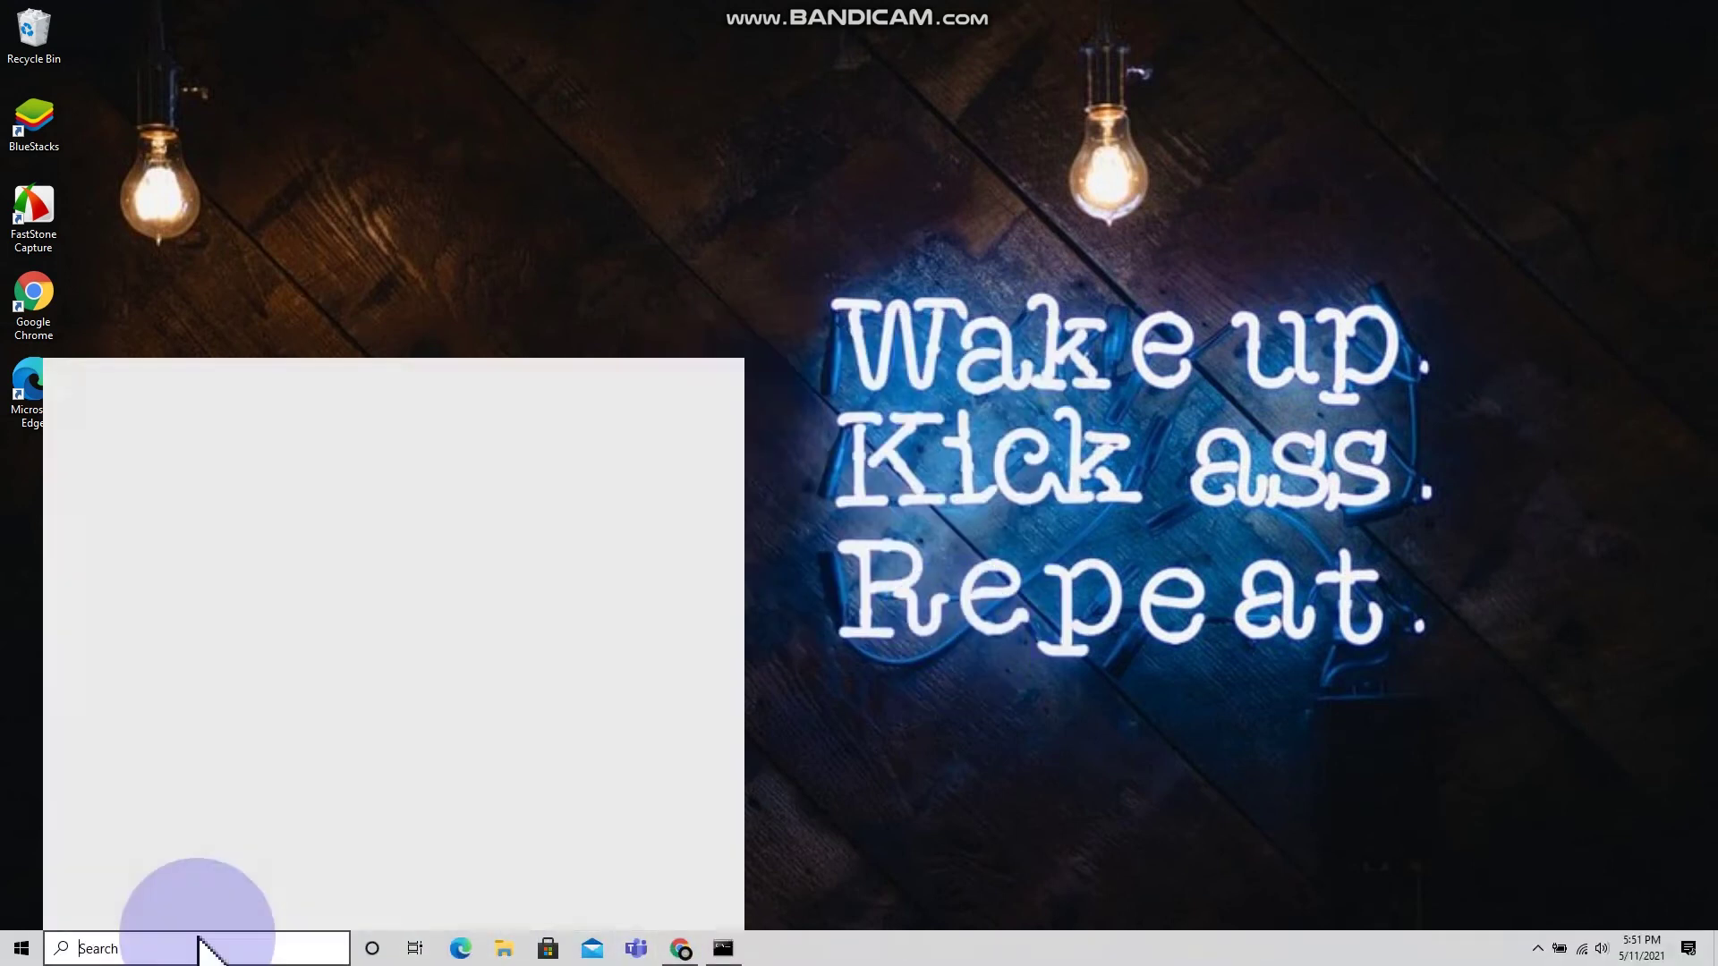
type("CMD")
key("Return")
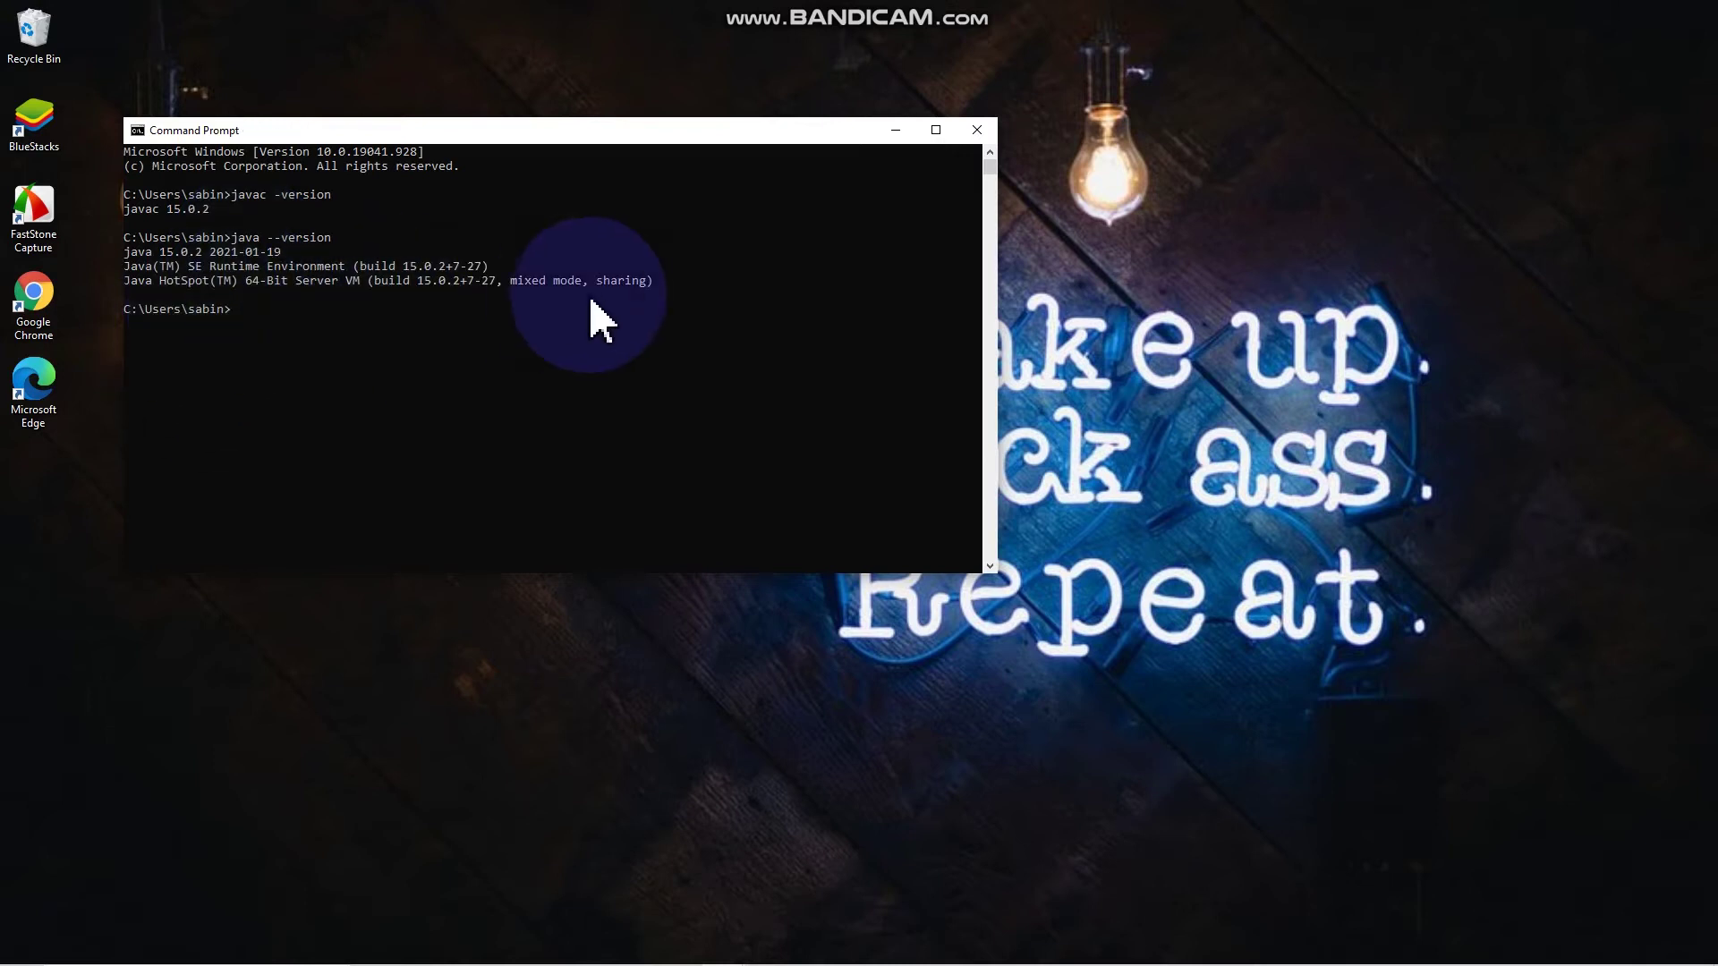
left_click(978, 132)
Step: Switch to Chrome, go to google.com and search for "download net beans"
mouse_move(787, 962)
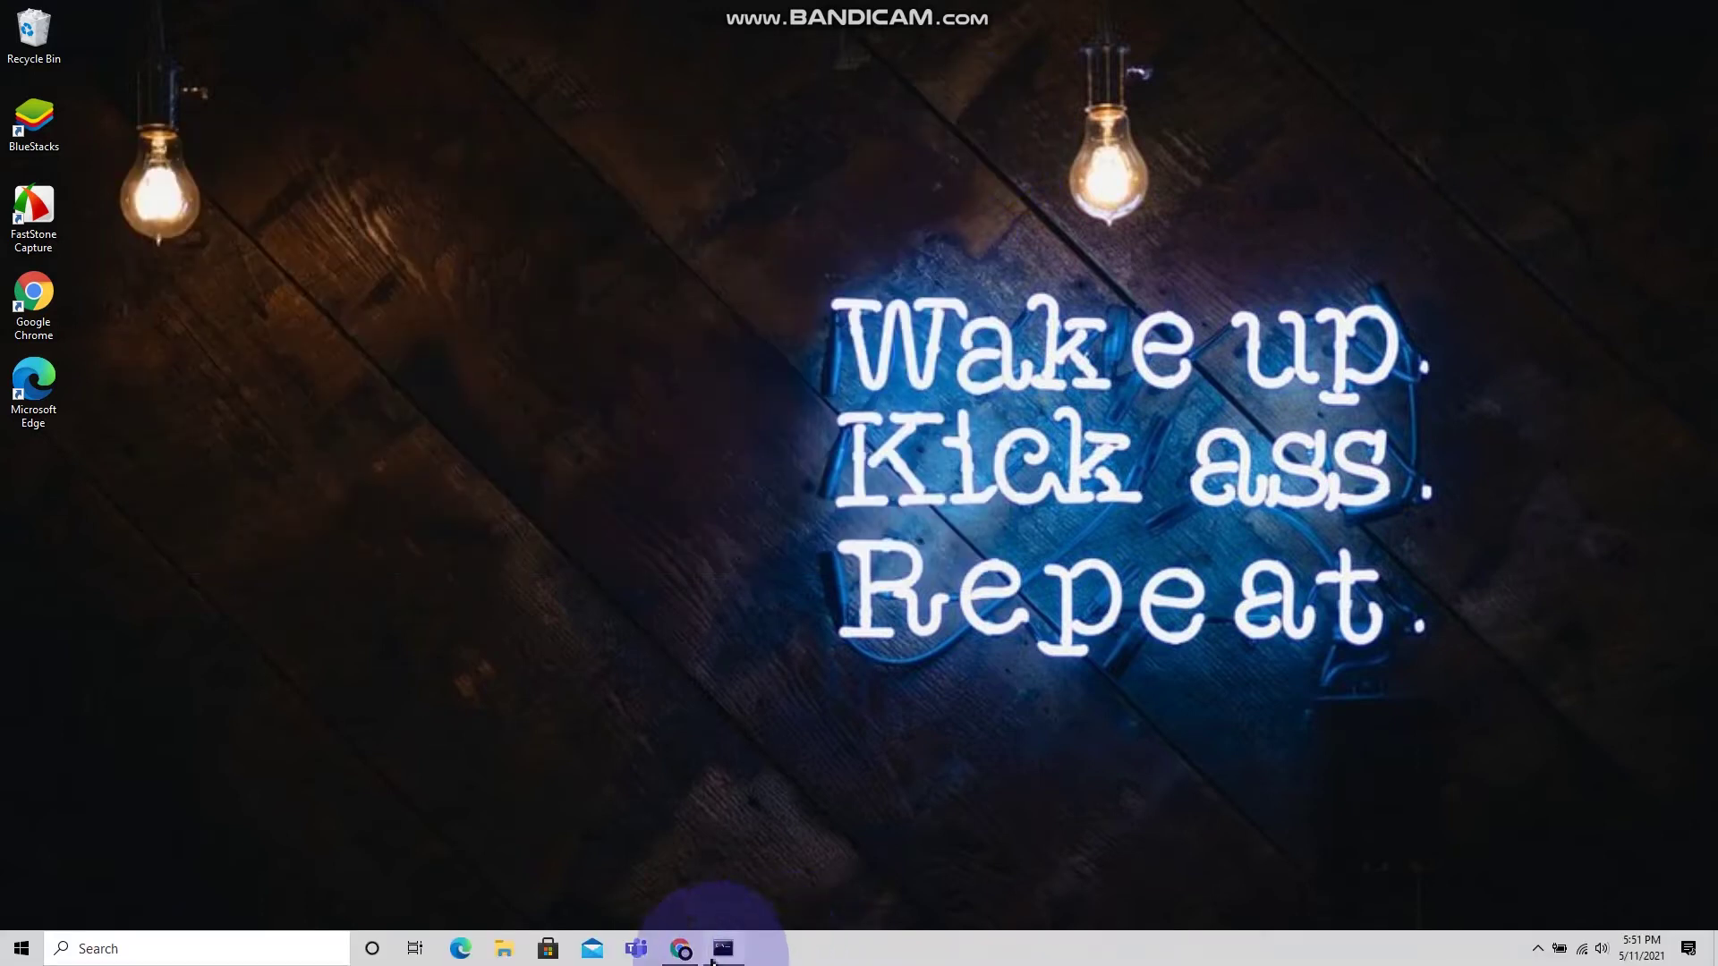
left_click(682, 950)
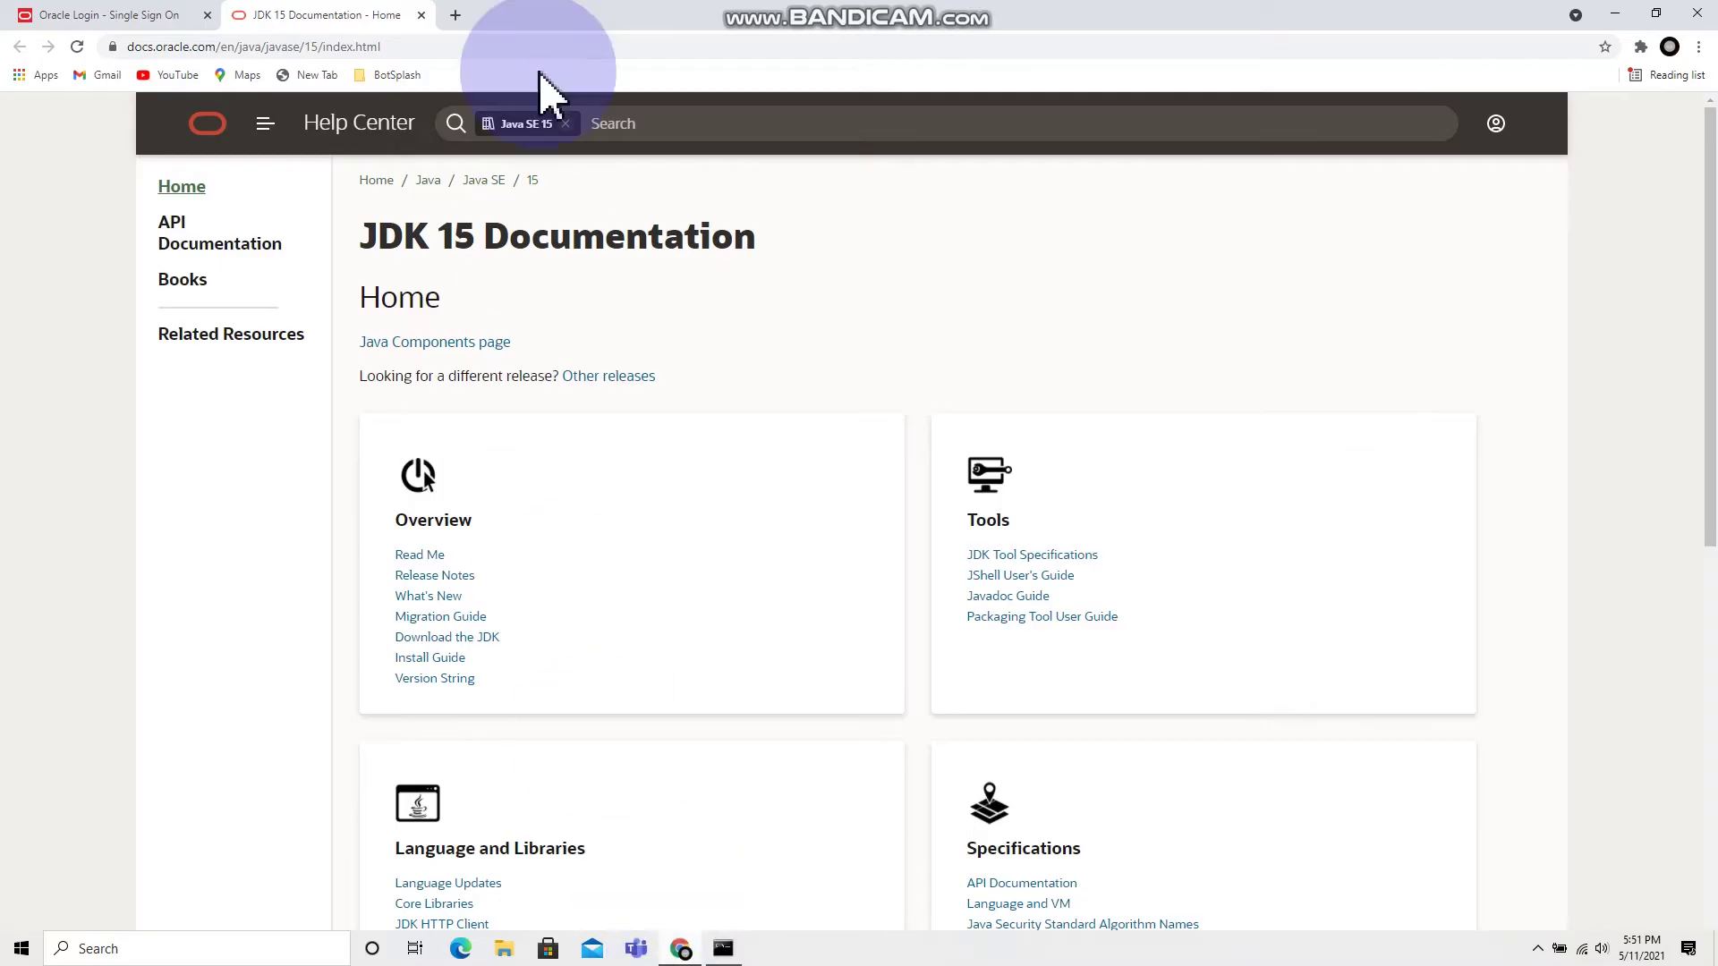
left_click(436, 44)
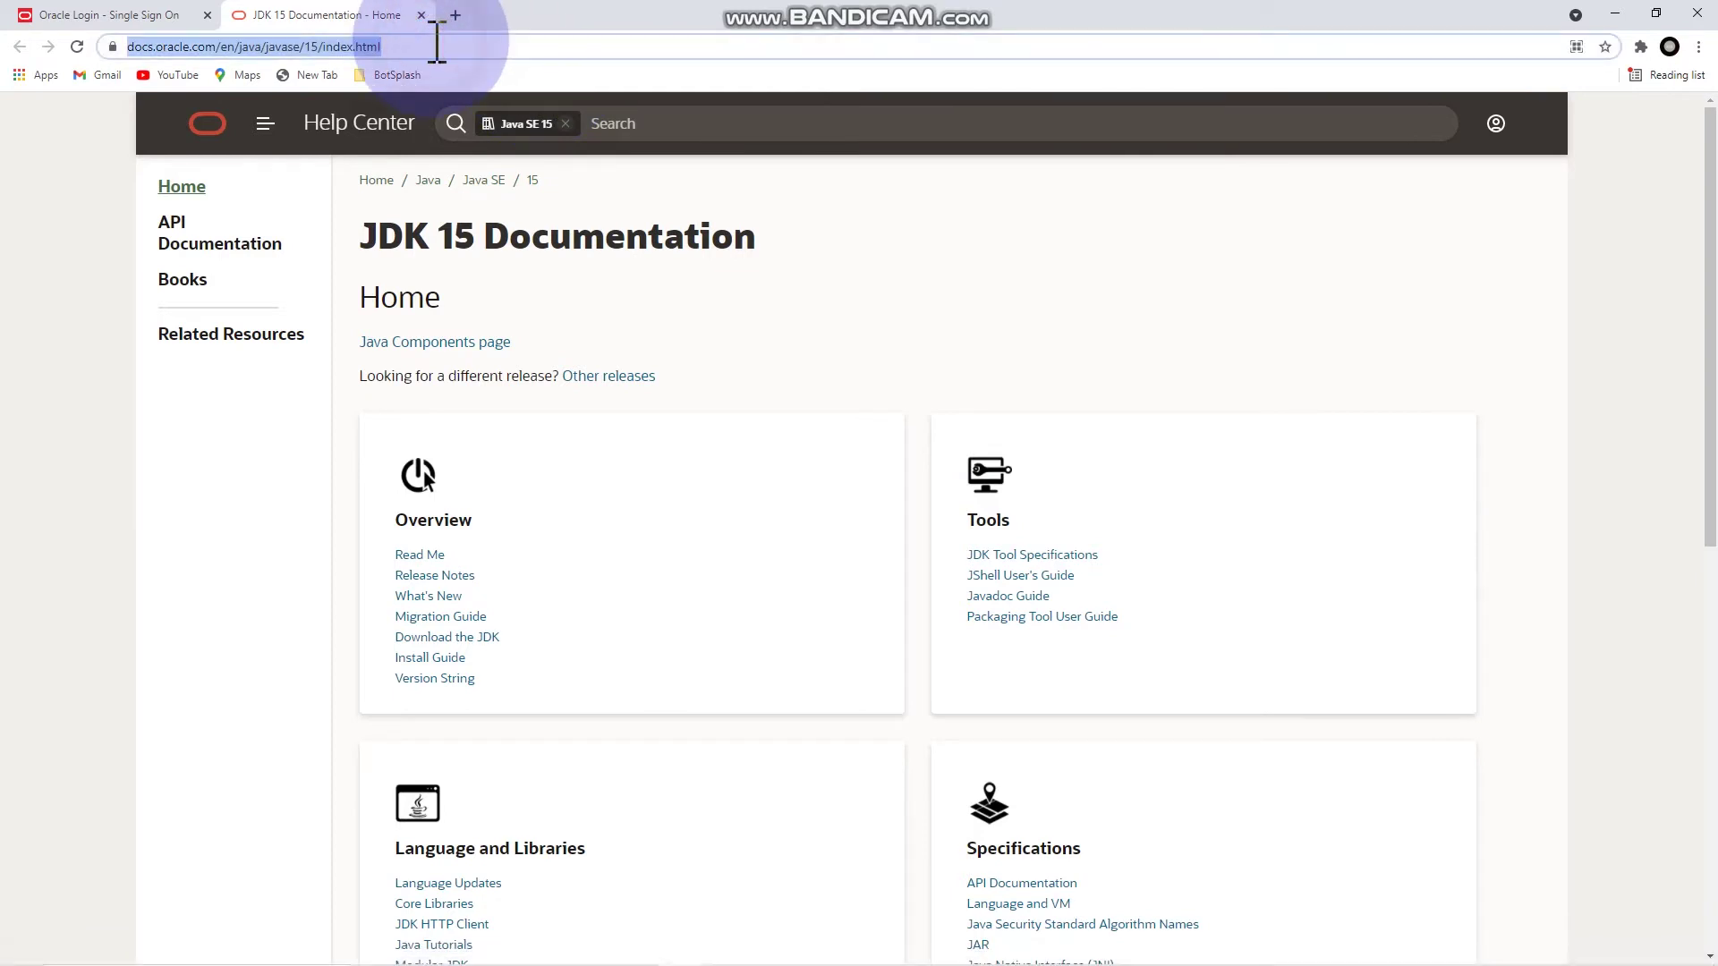
type("go")
key("Return")
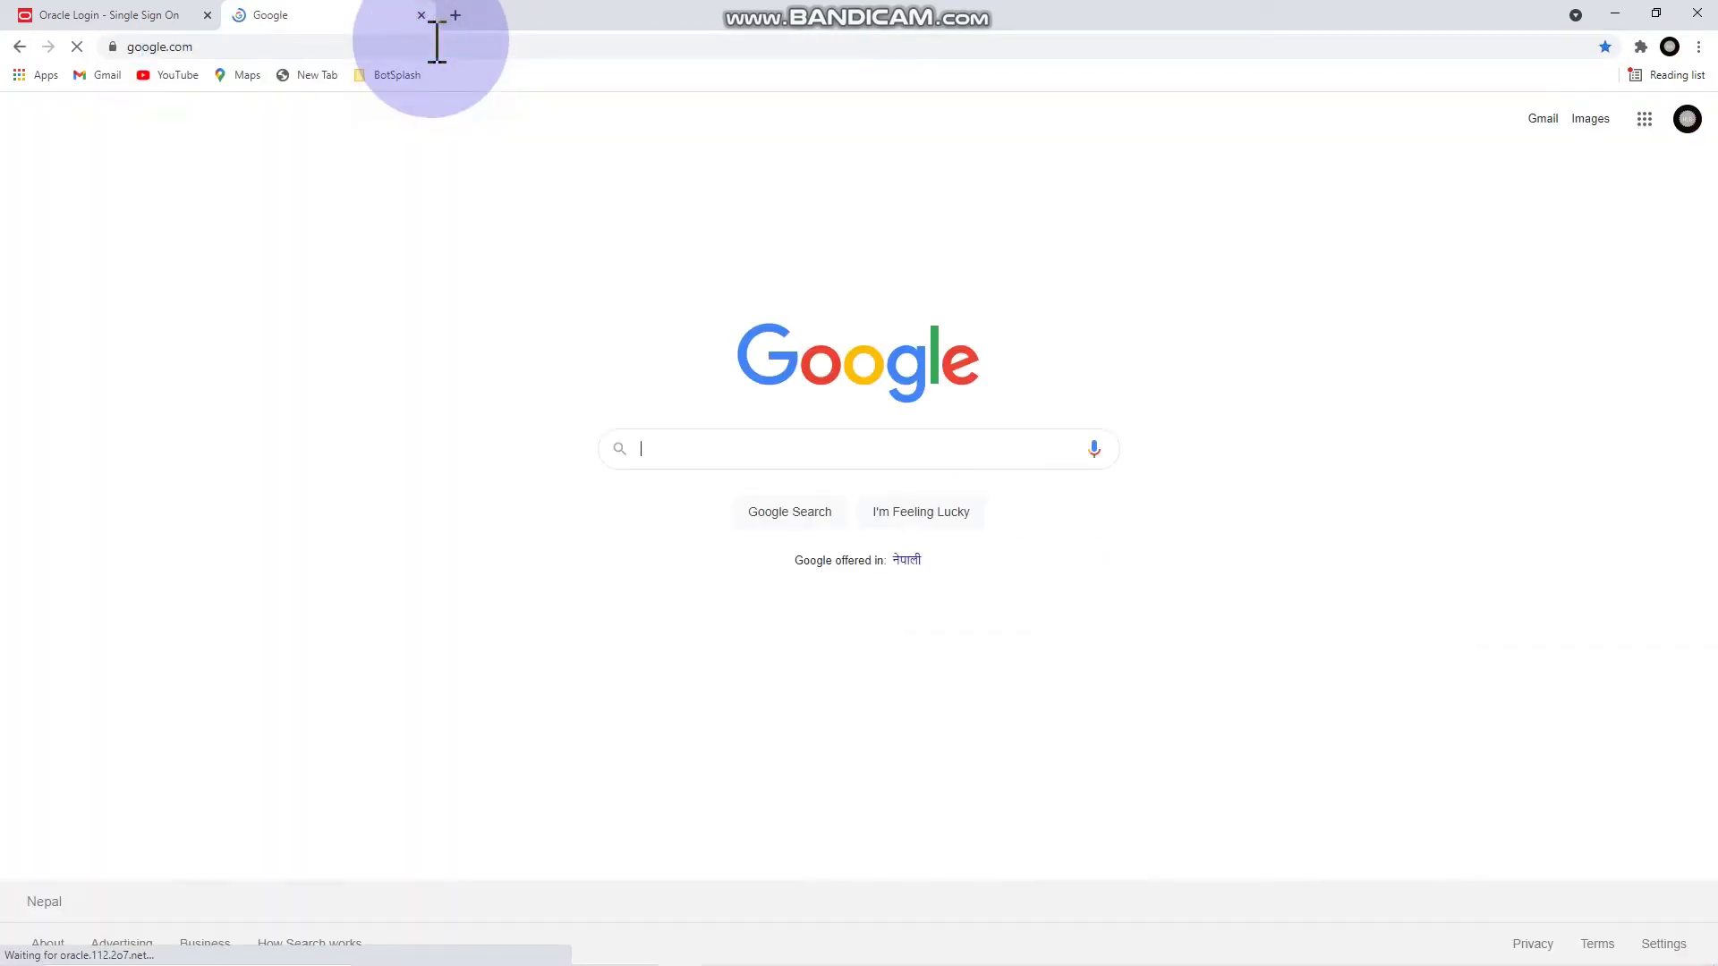
type("d")
type("ow")
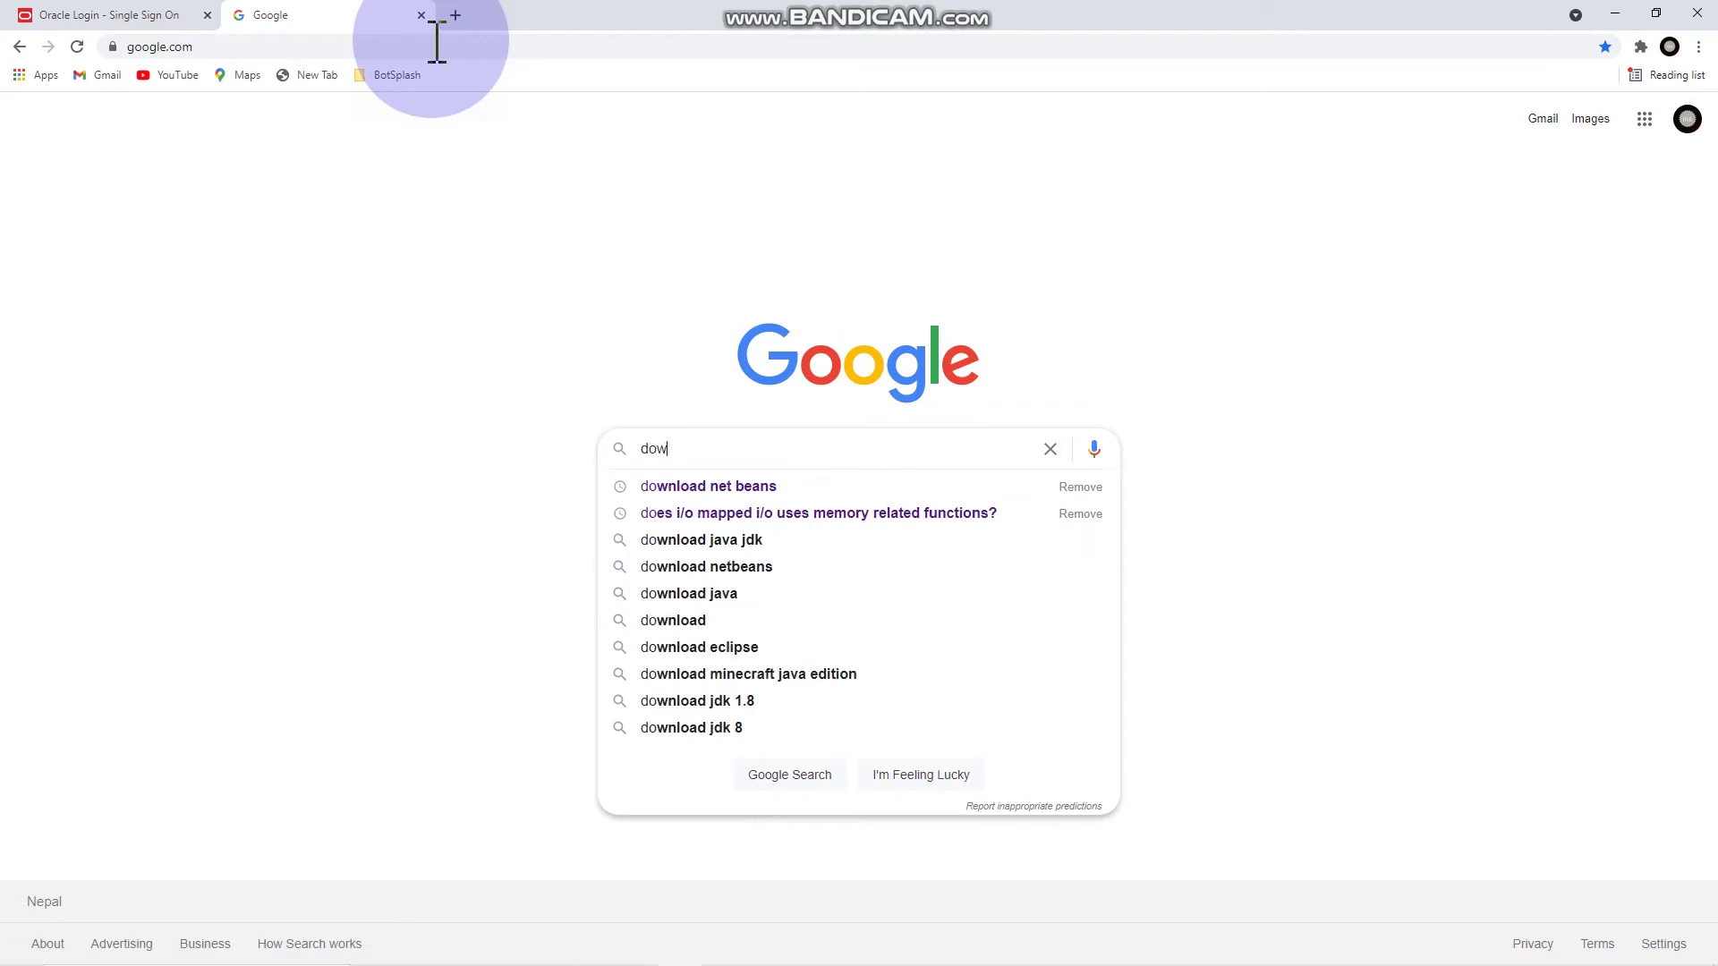
type("nload")
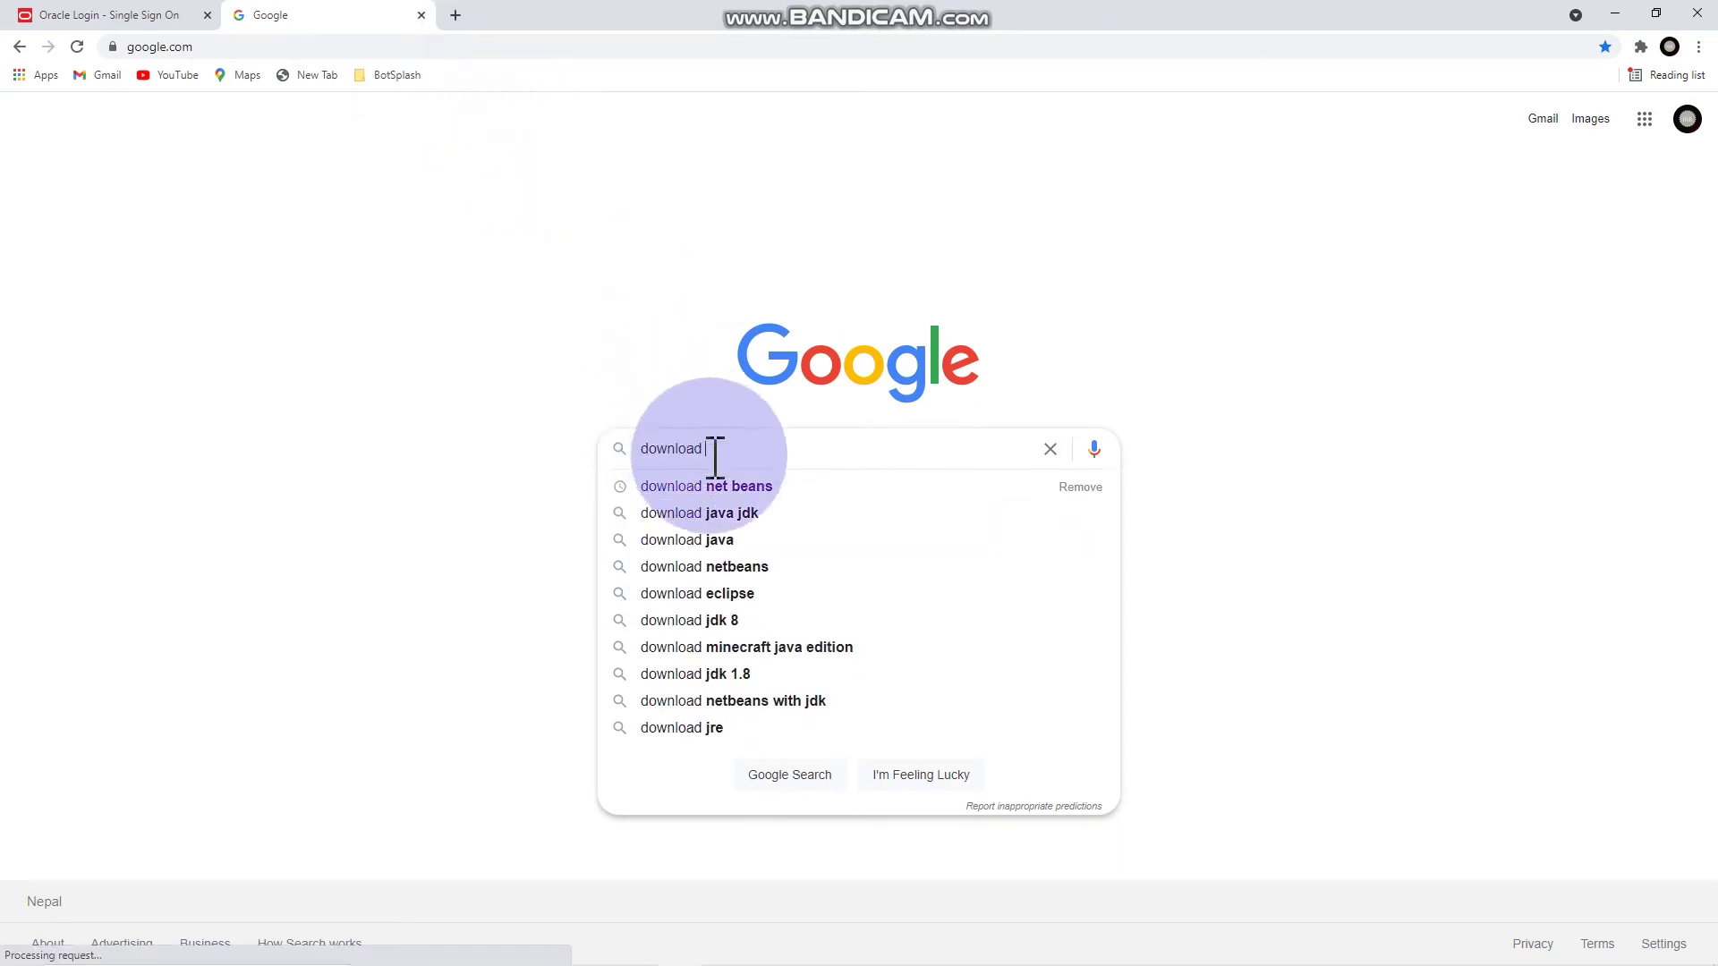
left_click(752, 484)
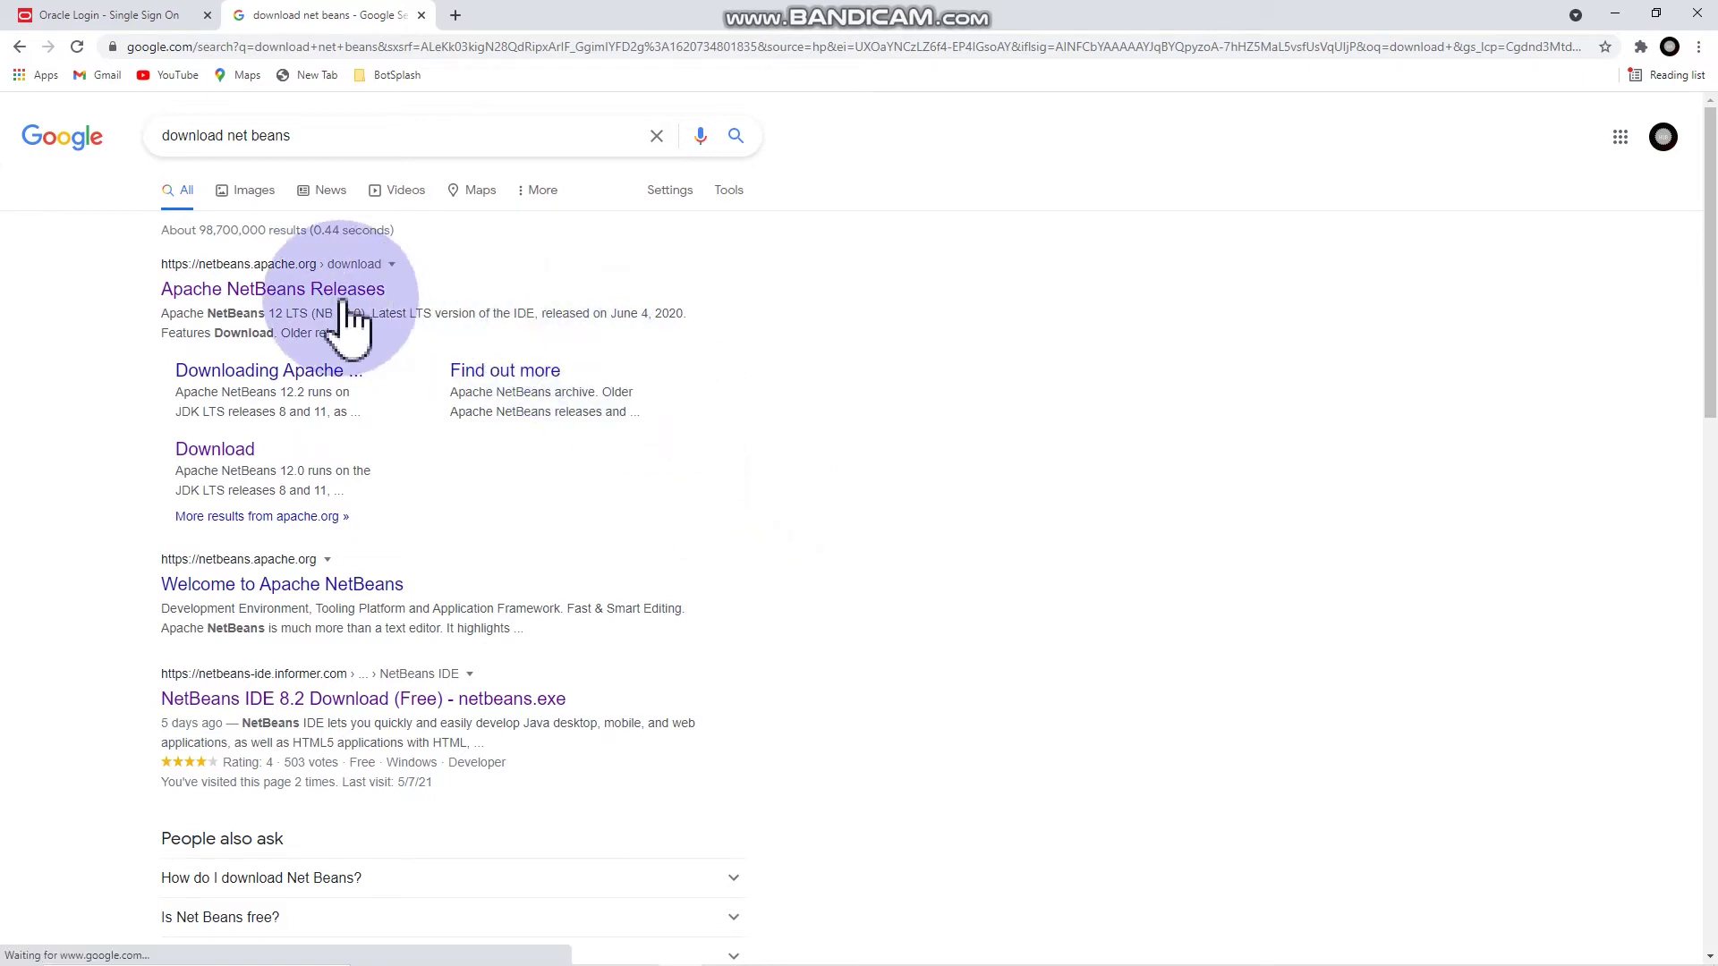
Step: From the Apache NetBeans Releases page, download the 12.0 LTS binaries netbeans-12.0-bin.zip through the suggested mirror
left_click(307, 289)
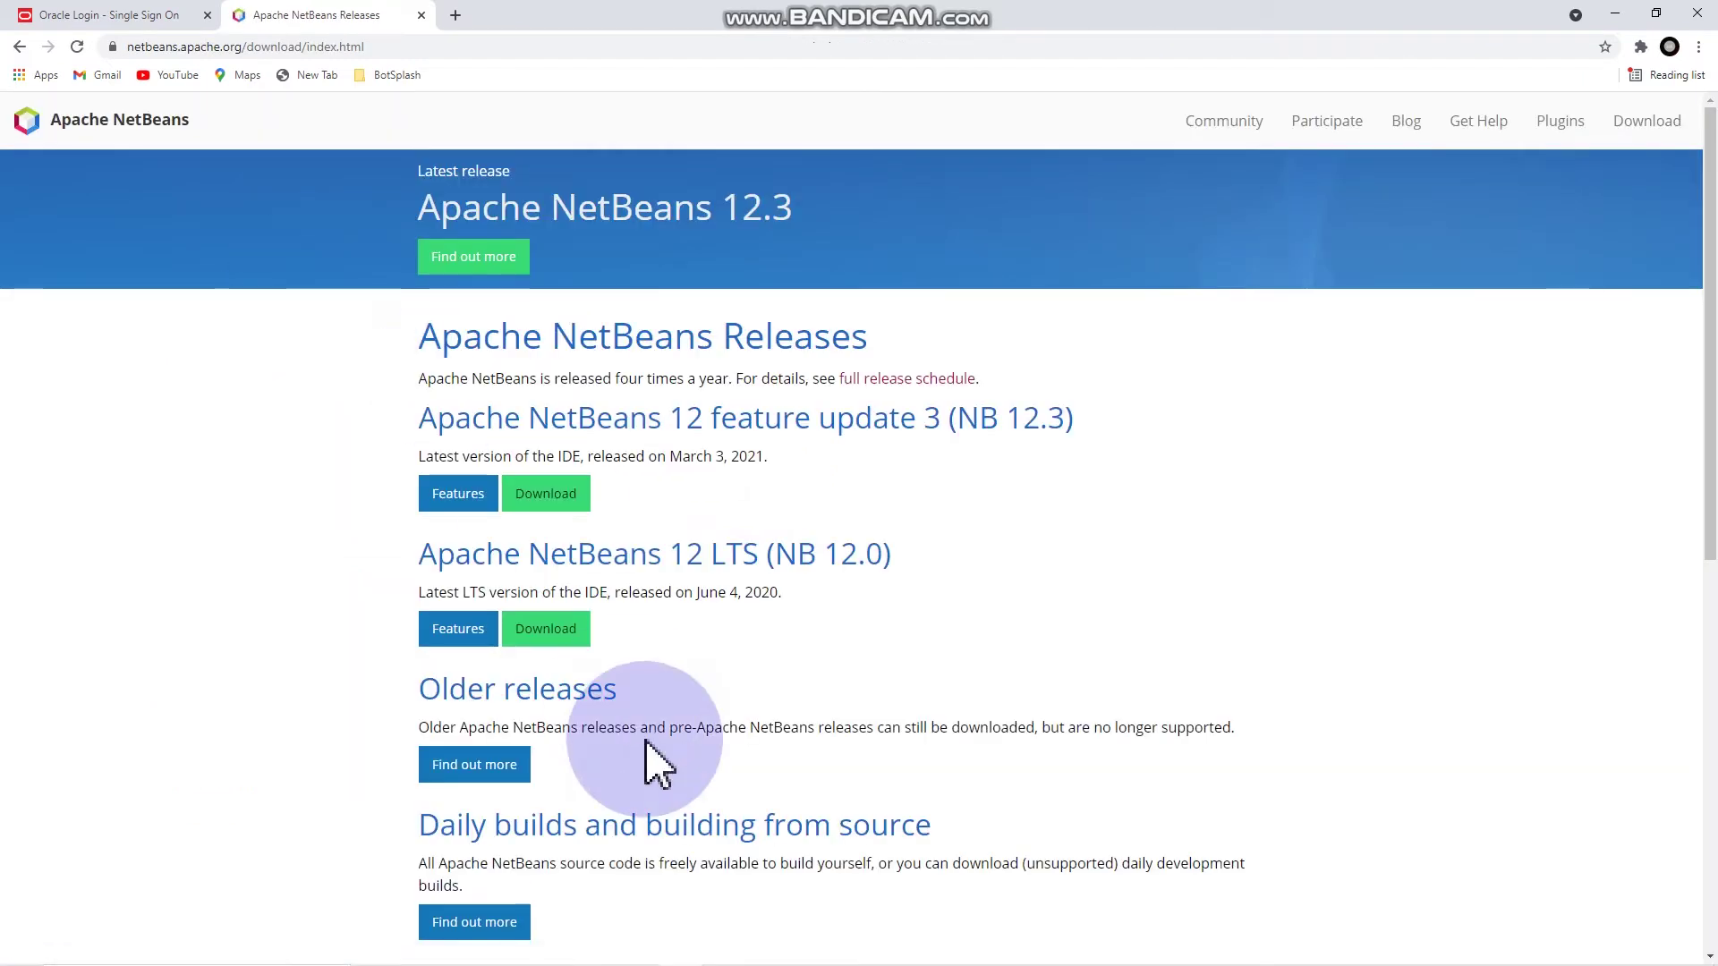
left_click(564, 633)
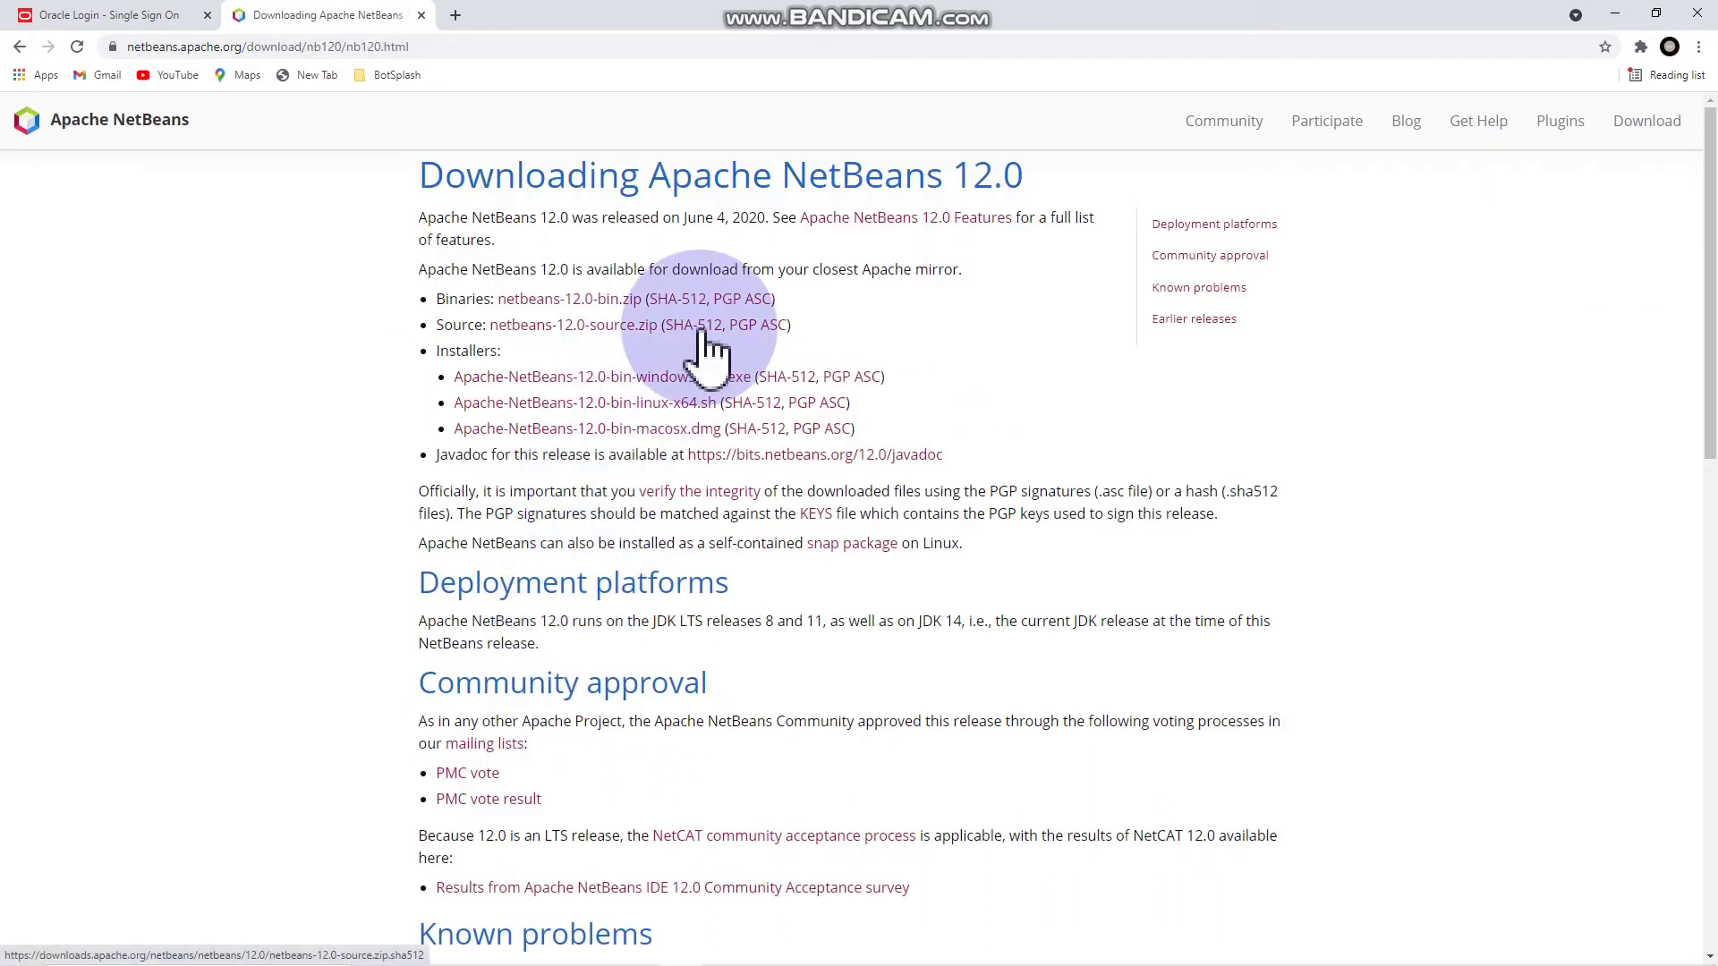
left_click(631, 297)
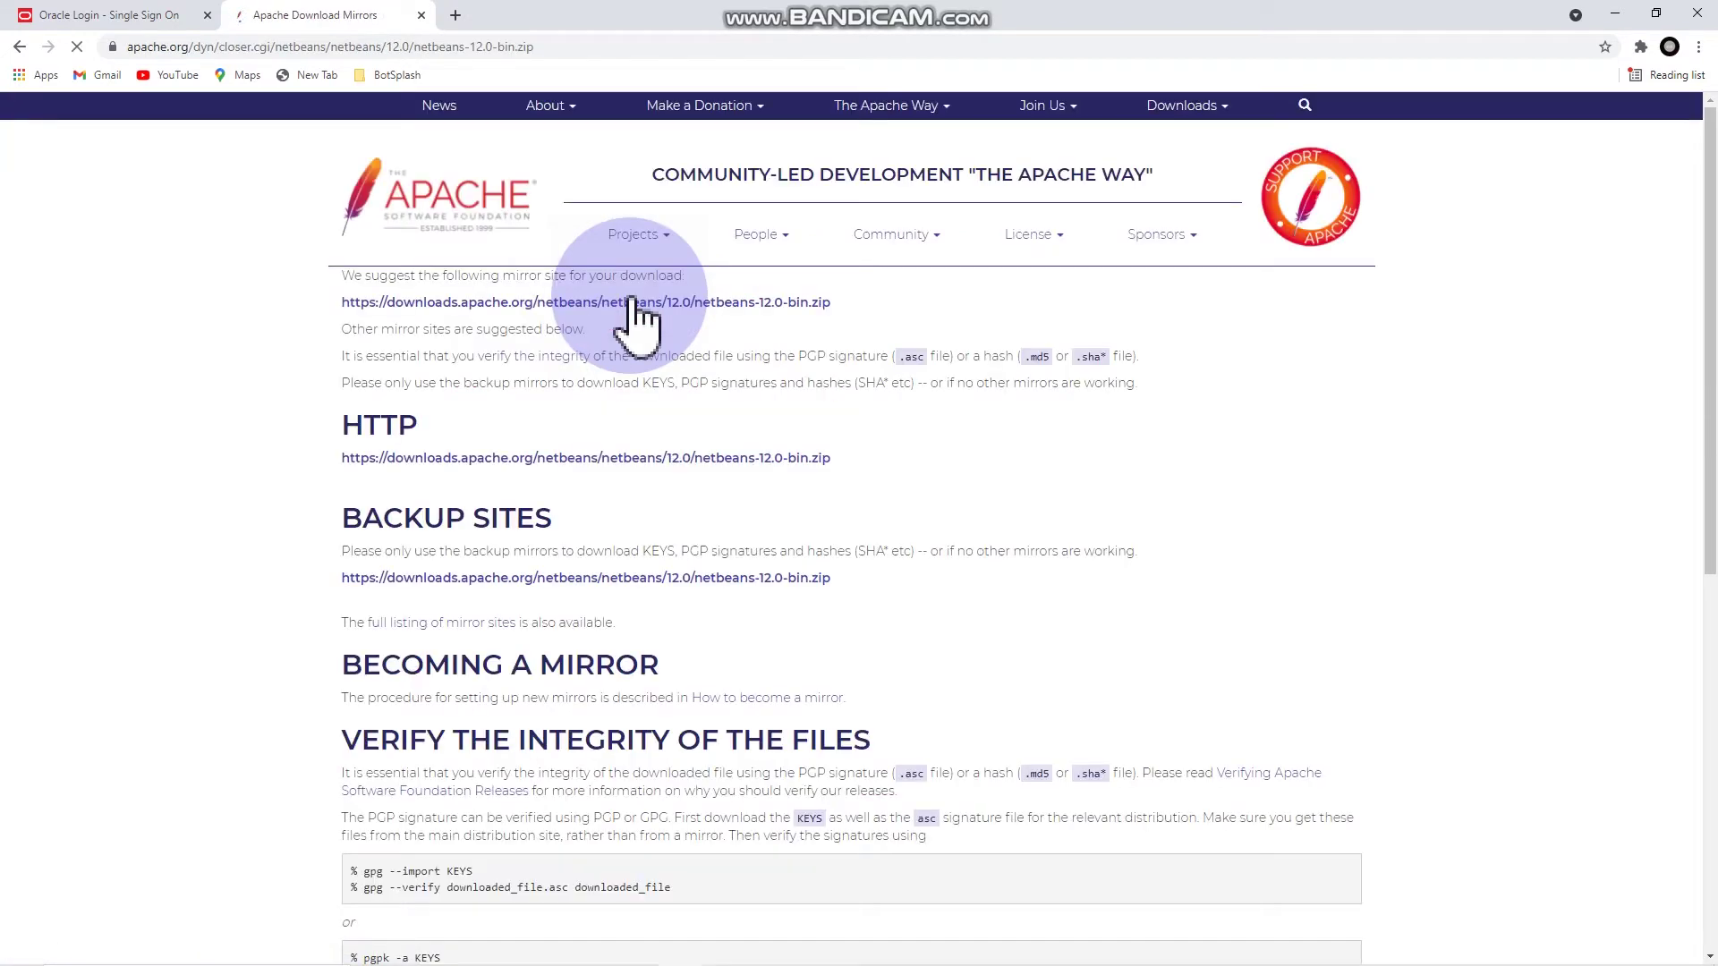
left_click(654, 304)
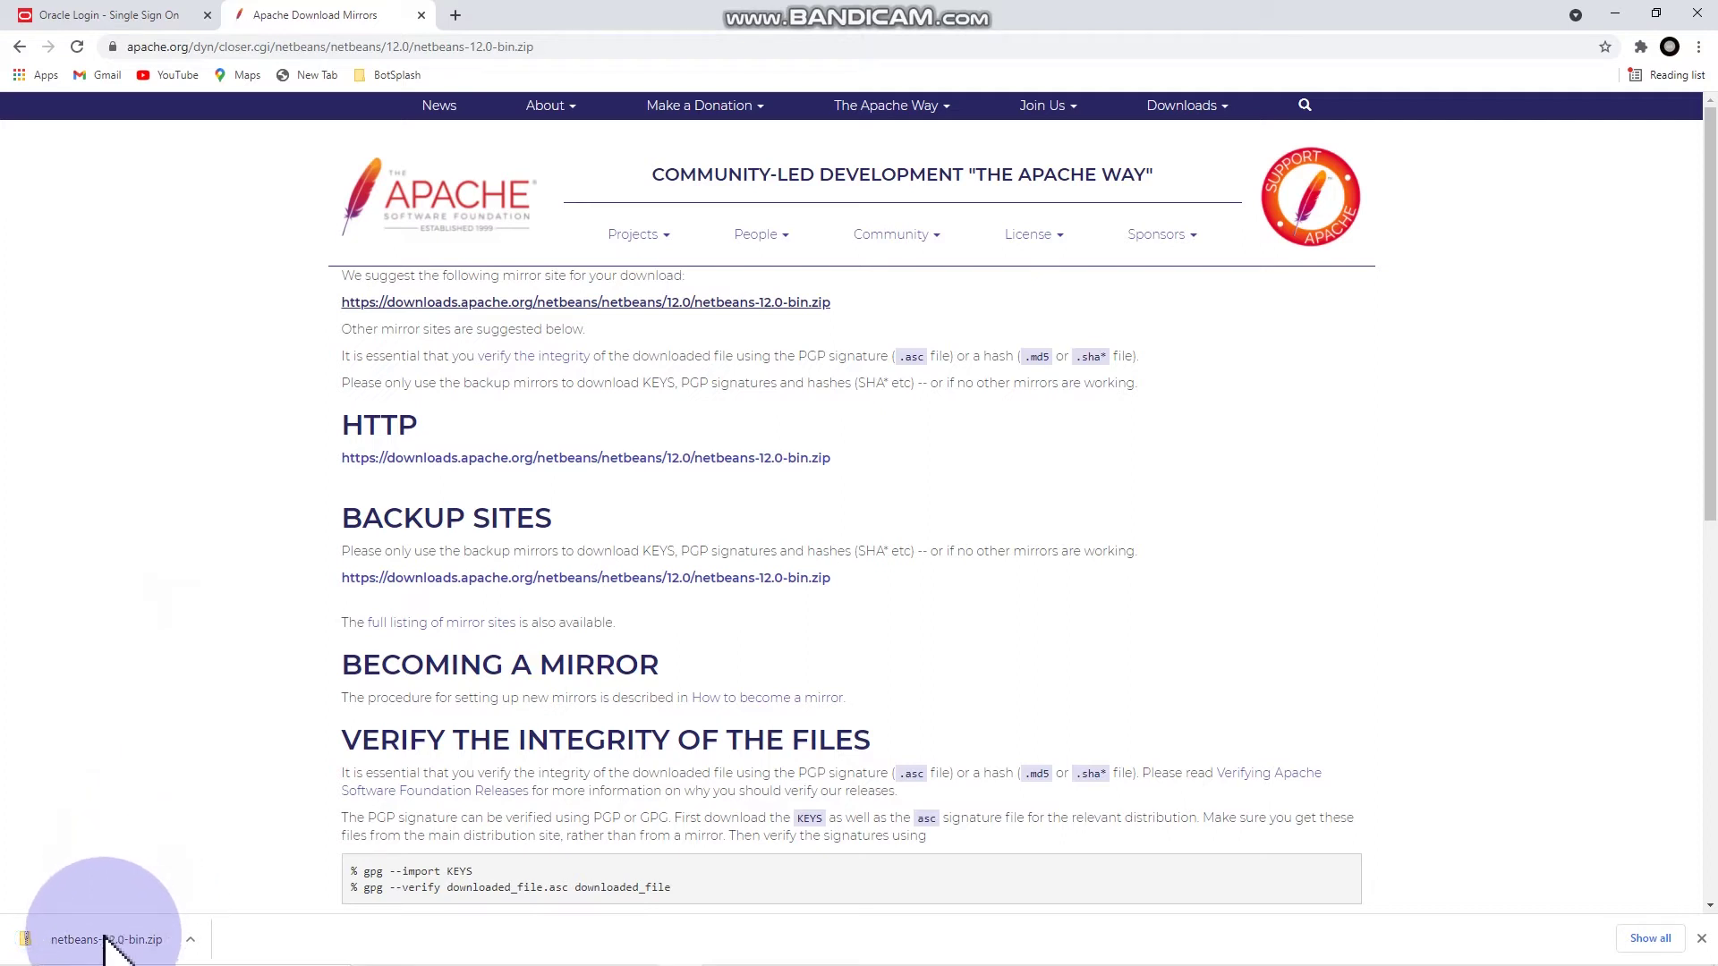
Step: Open the downloaded netbeans-12.0-bin.zip and look through the netbeans folder inside it
left_click(189, 941)
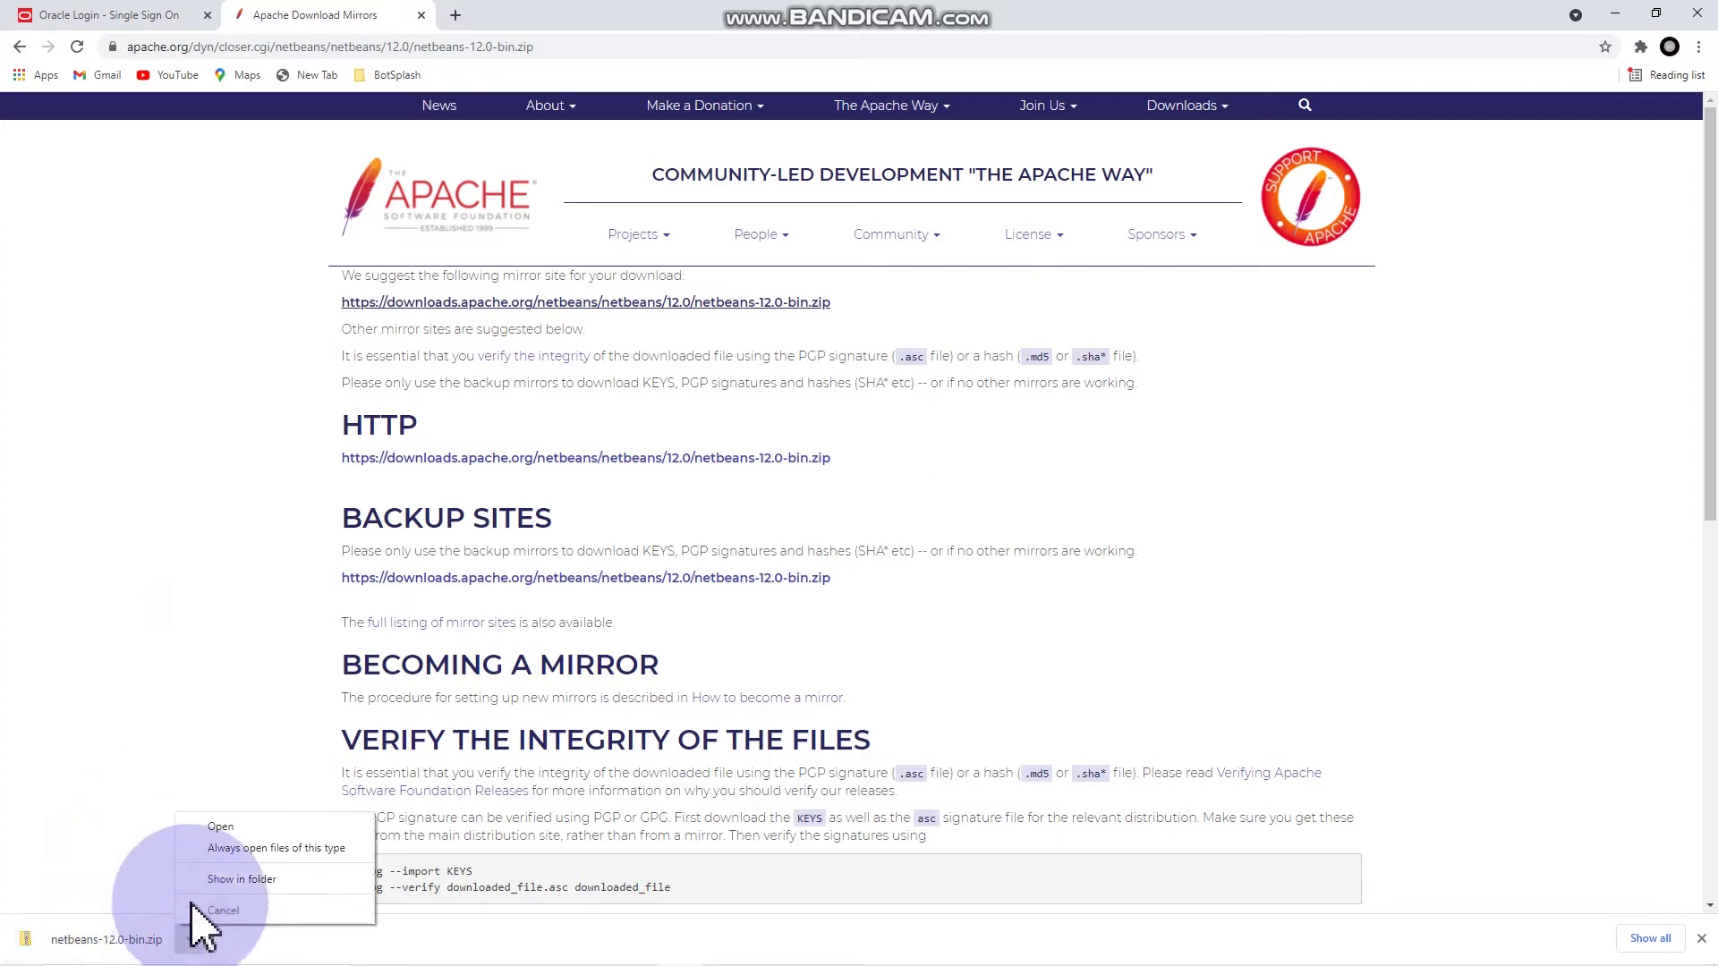
left_click(222, 830)
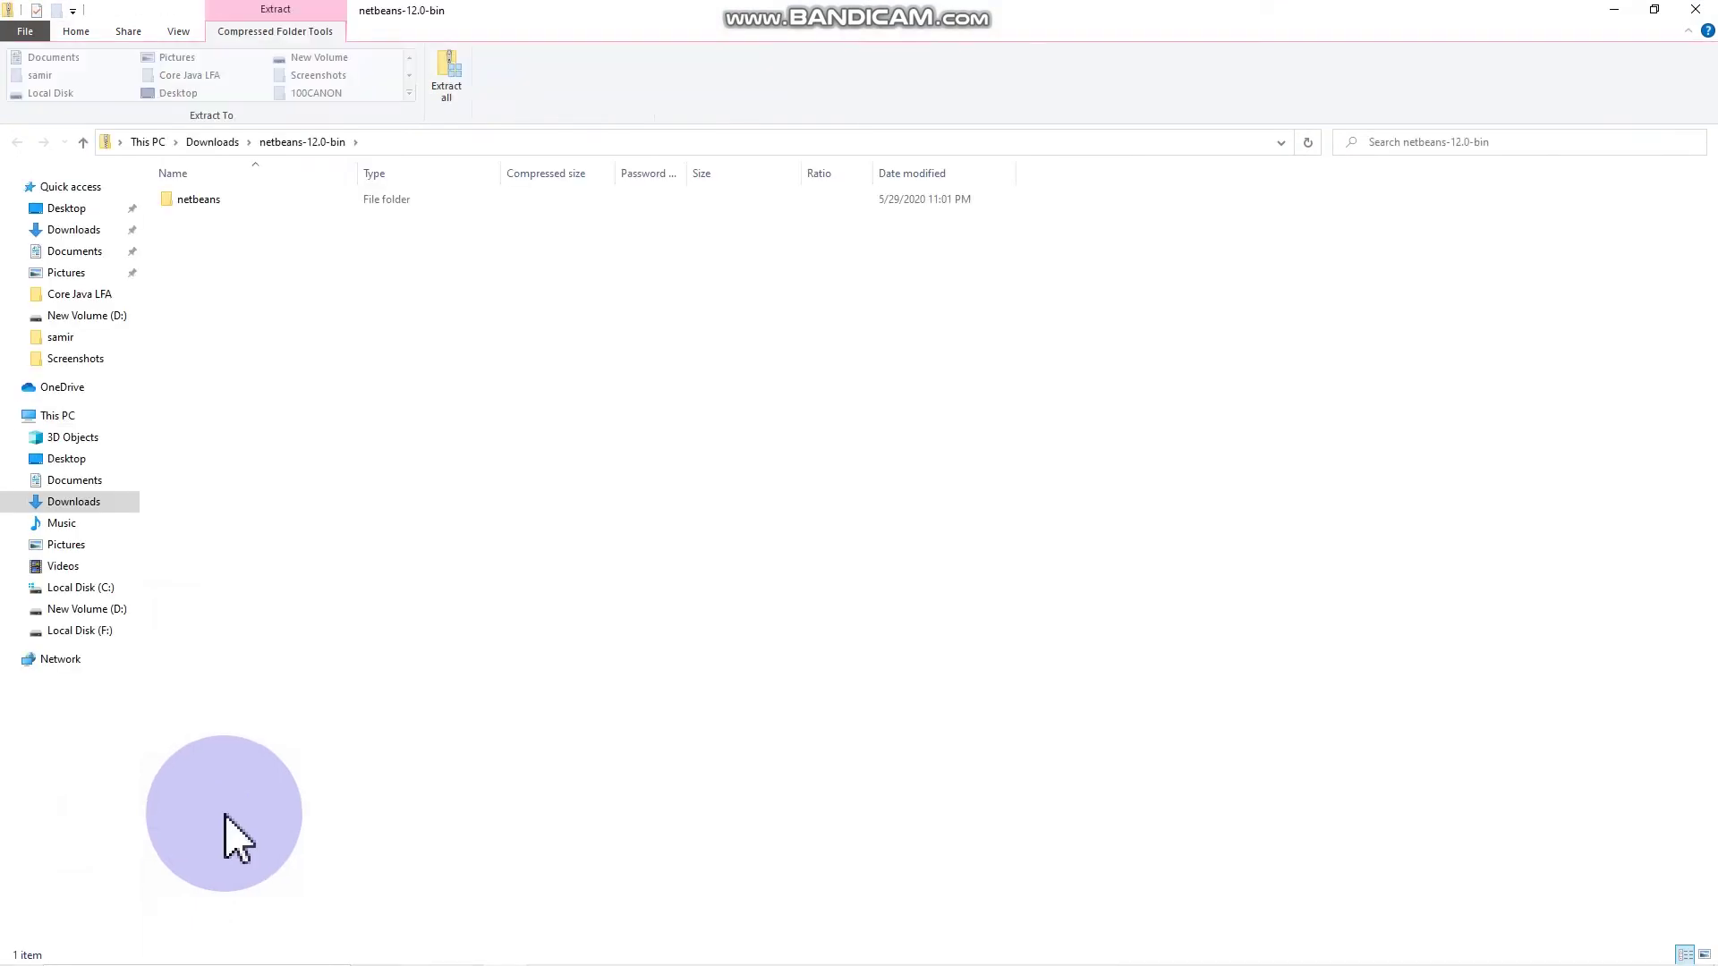
left_click(311, 199)
double_click(312, 199)
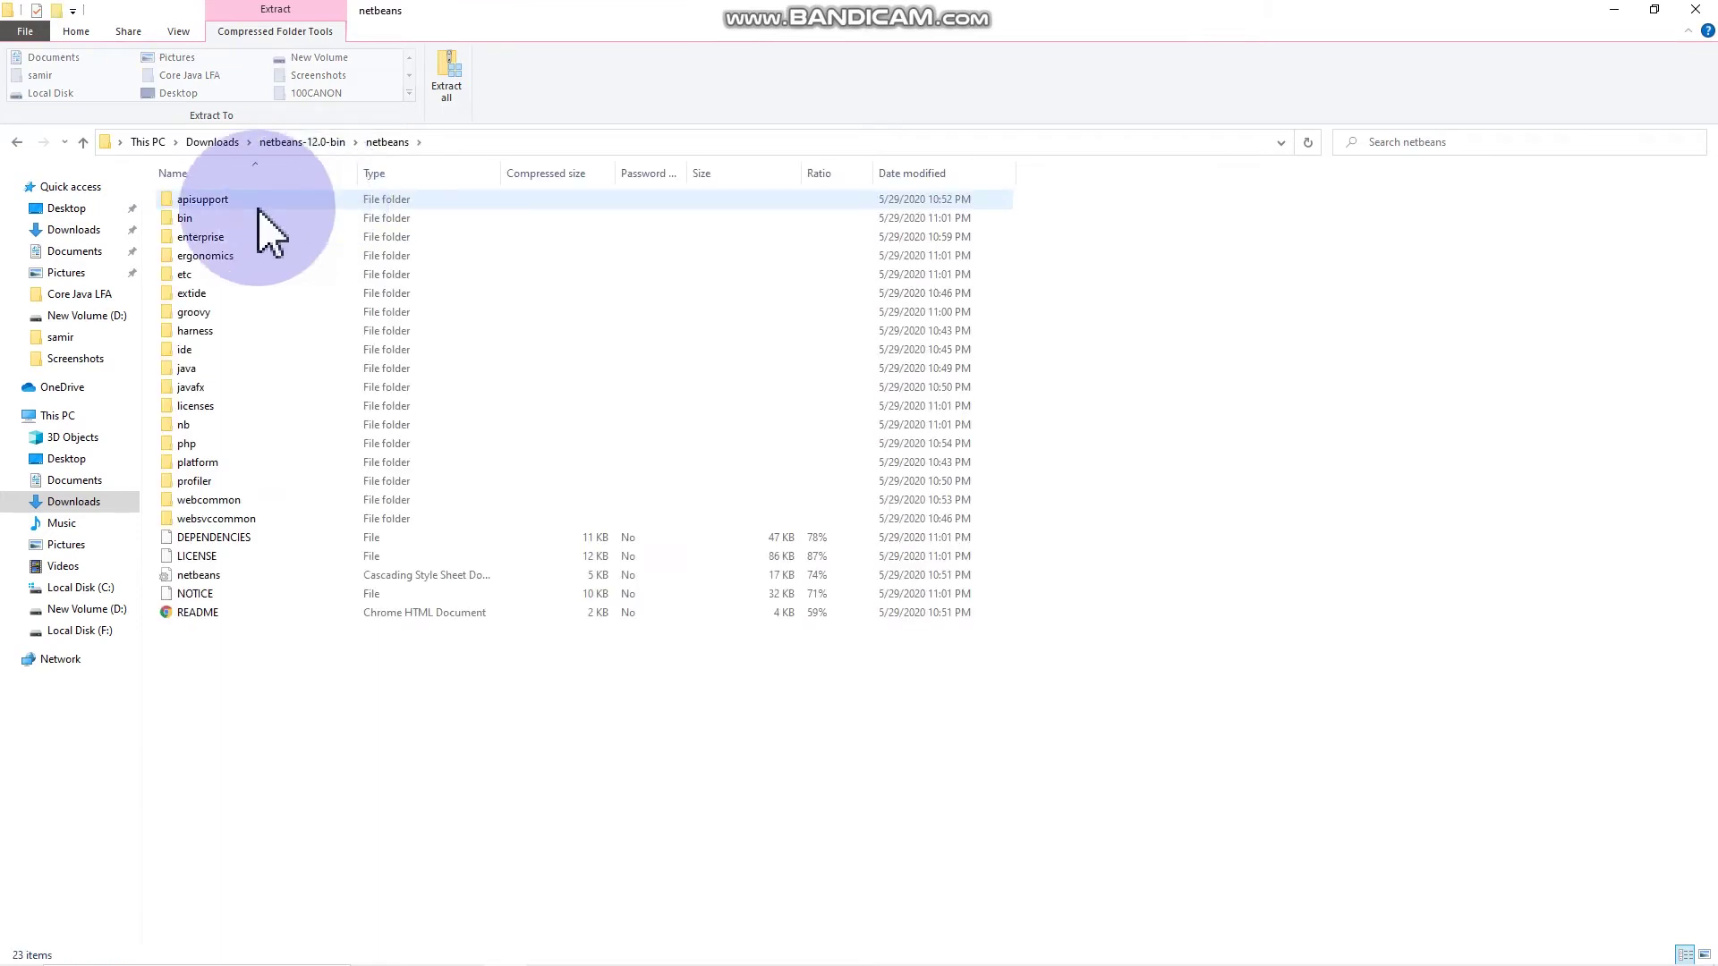
Step: Extract the netbeans-12.0-bin archive in the Downloads folder to the default destination, with extracted files shown when complete
left_click(74, 229)
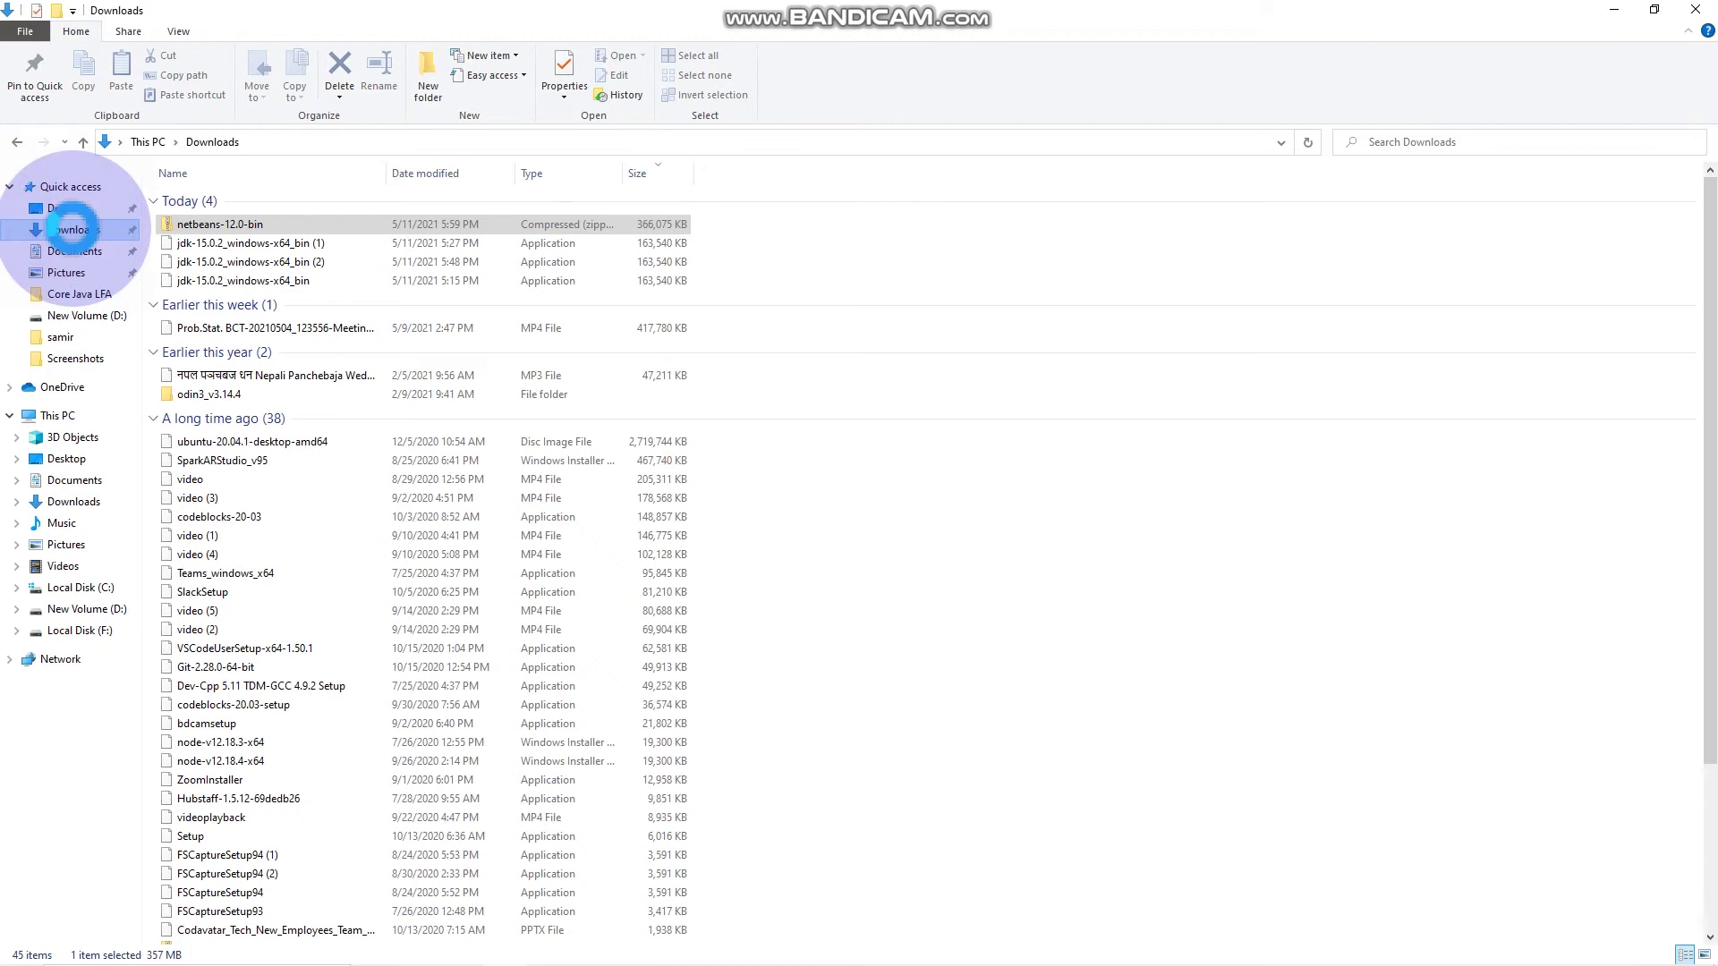
left_click(195, 226)
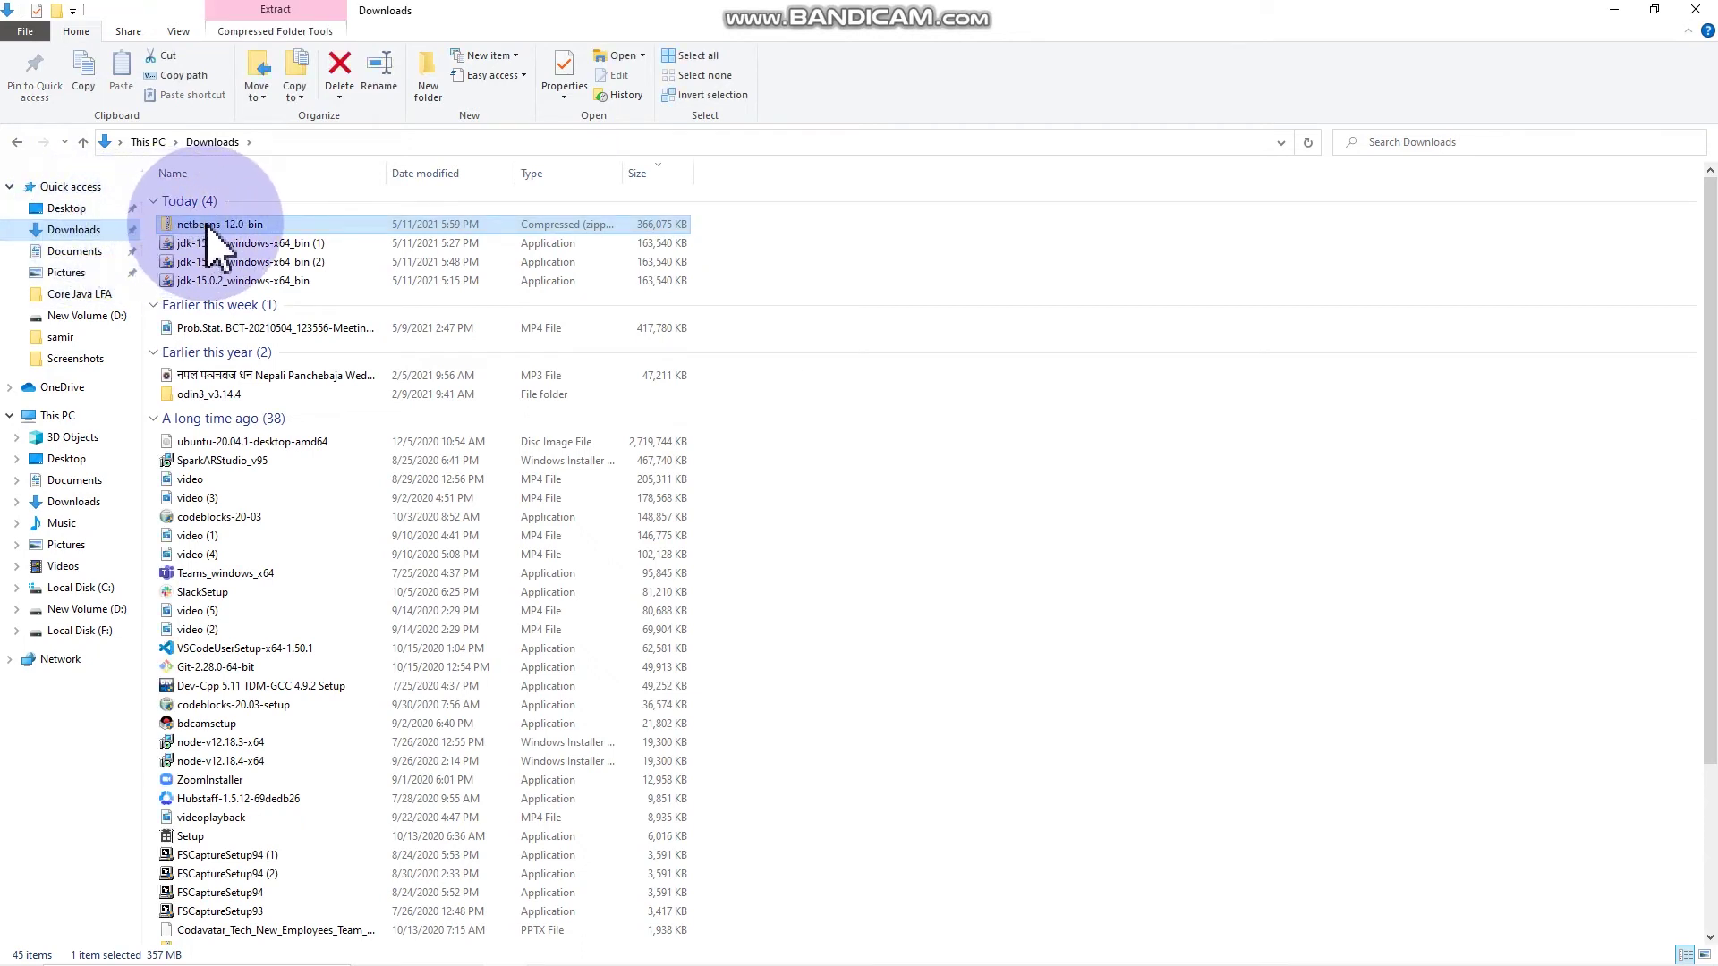
double_click(203, 226)
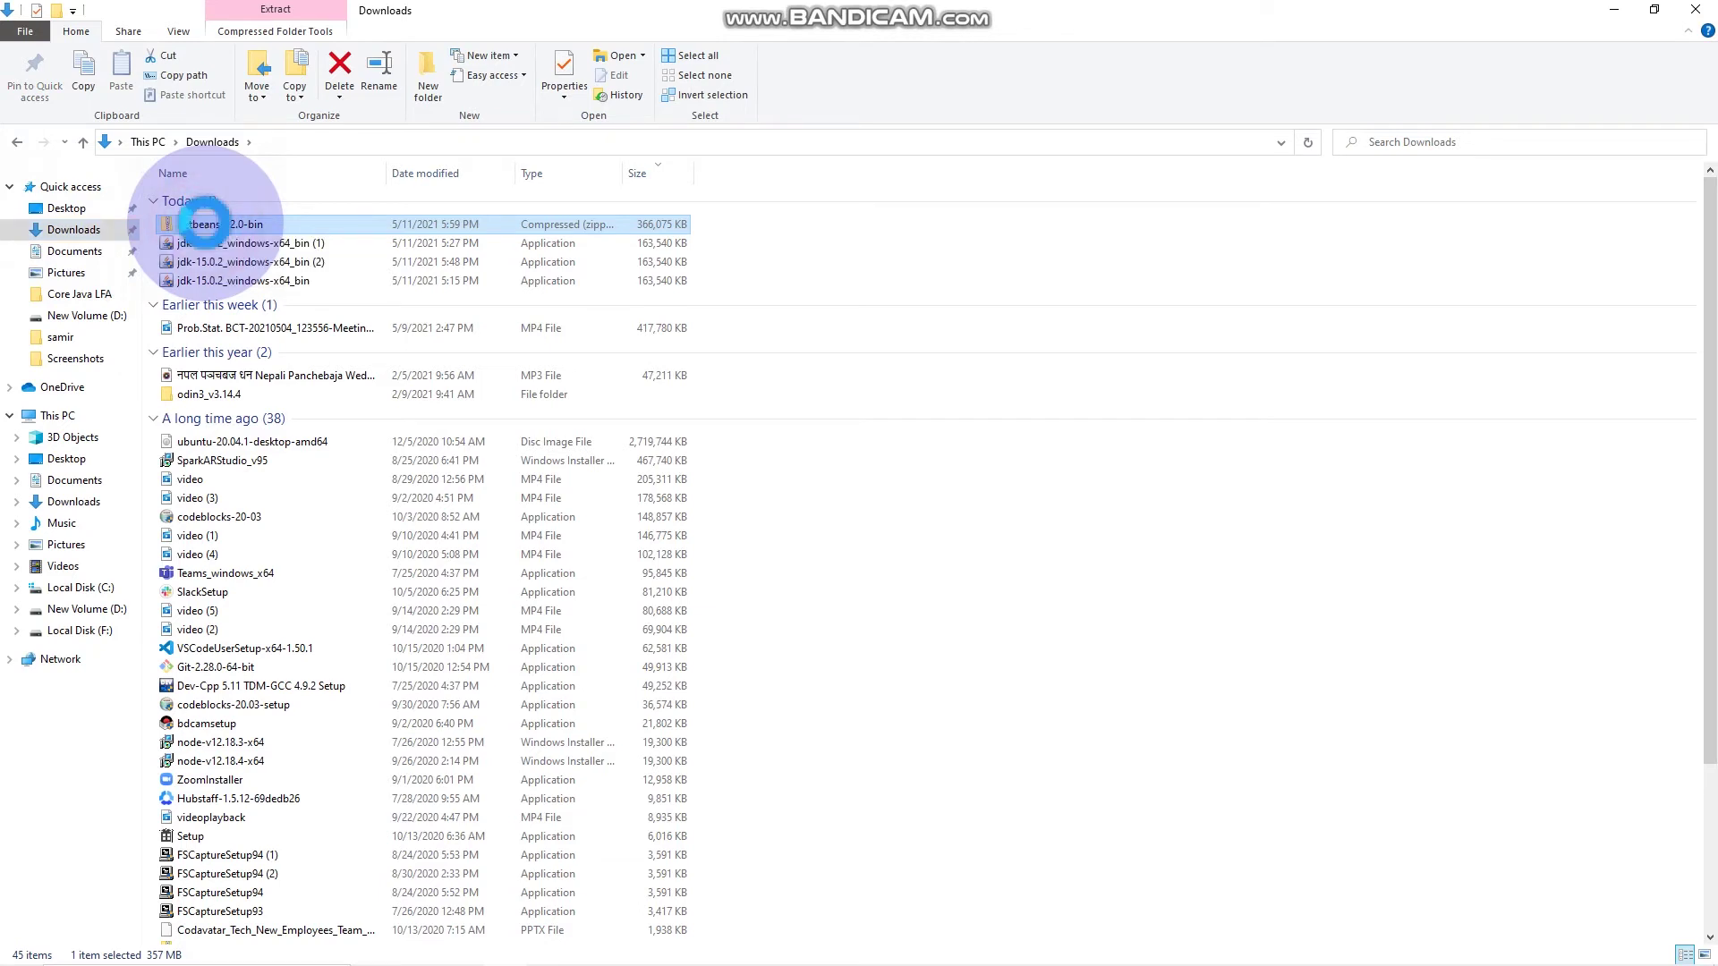
right_click(204, 224)
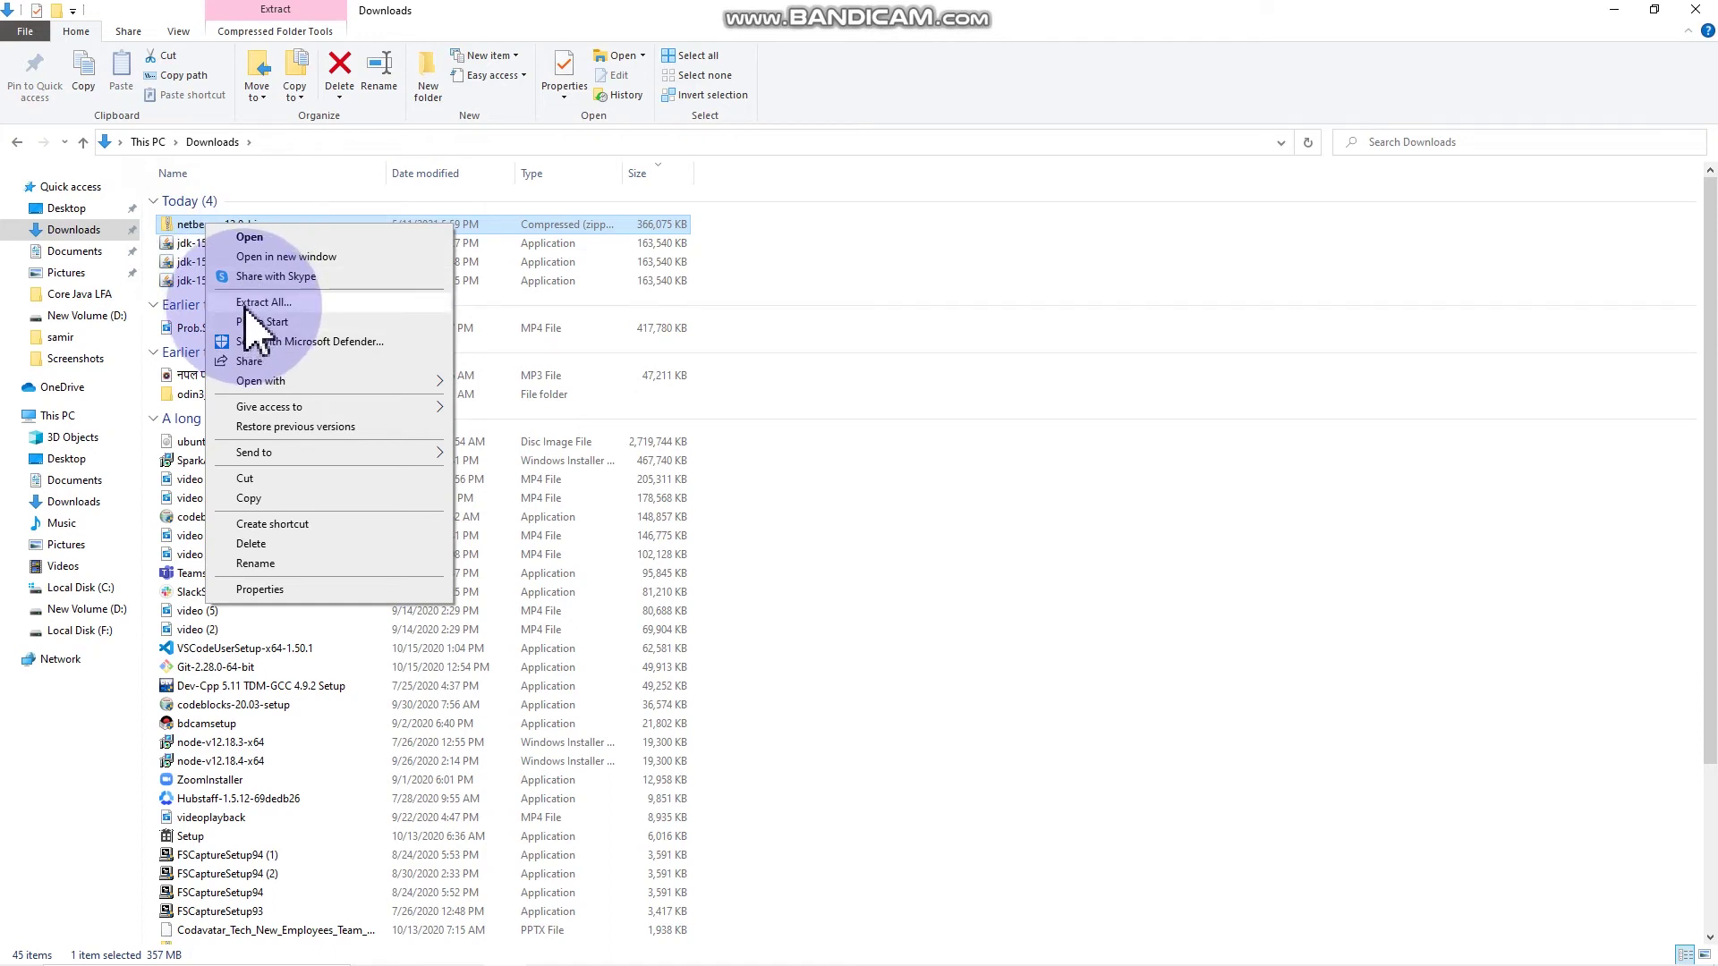
left_click(260, 302)
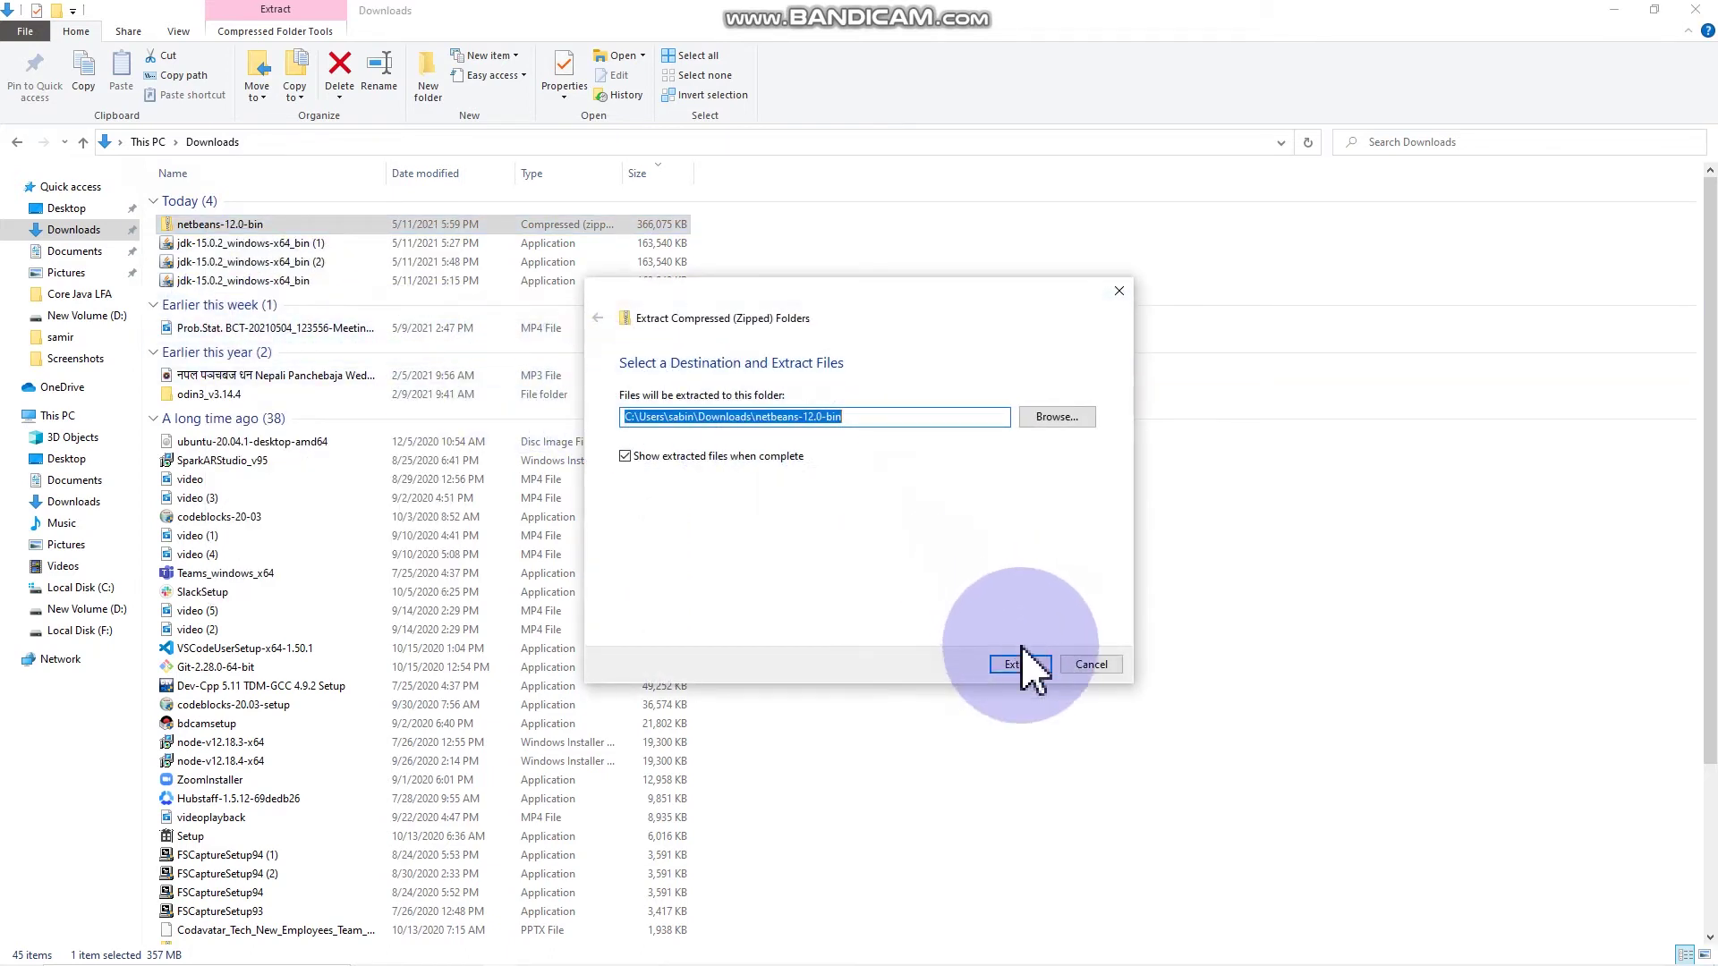
left_click(1026, 673)
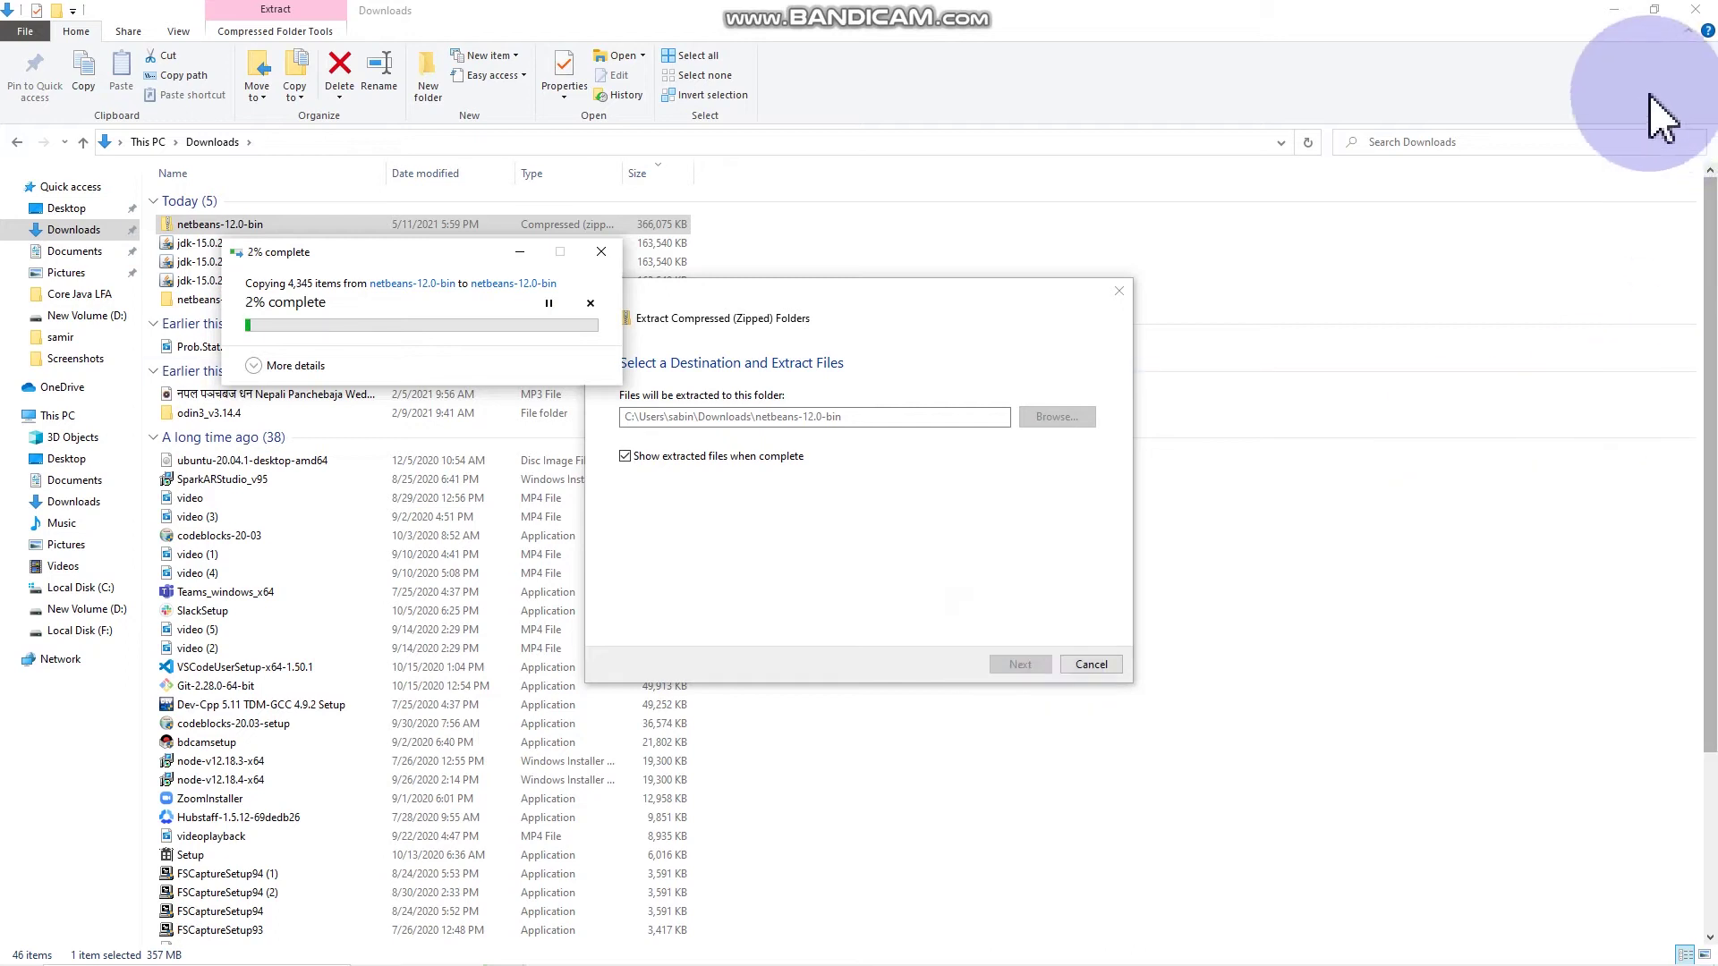
Step: Minimise the Downloads and browser windows and move the extraction dialog clear of the copy progress window
left_click(1612, 10)
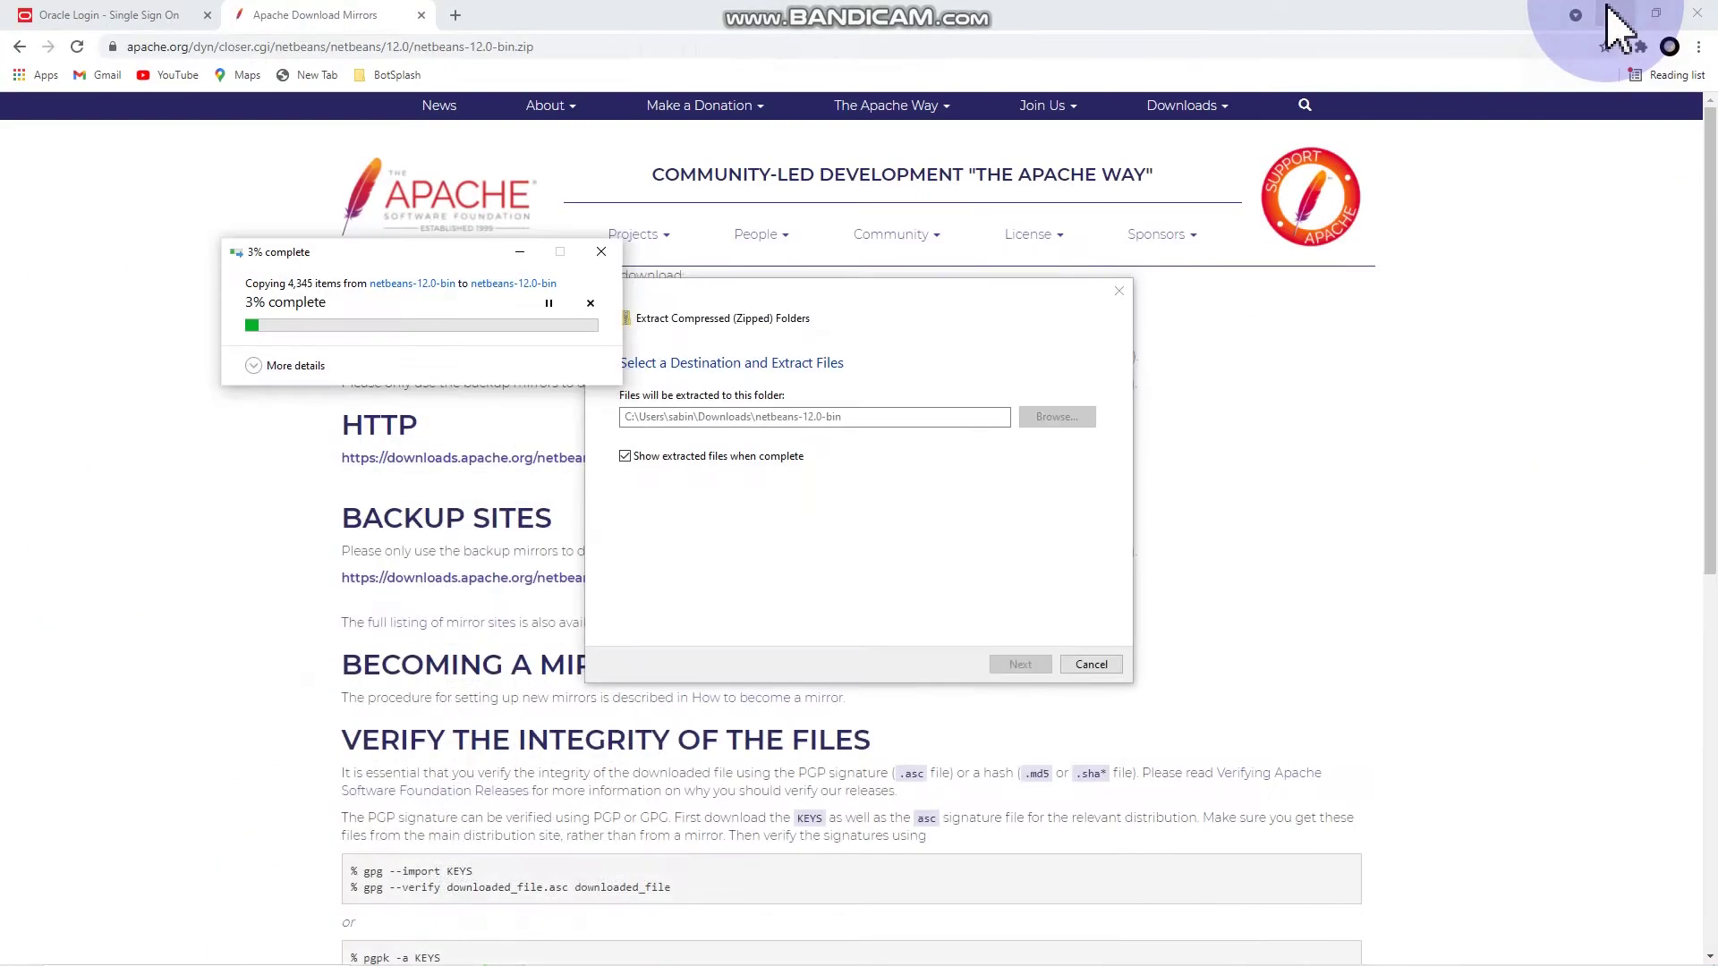
left_click(1614, 15)
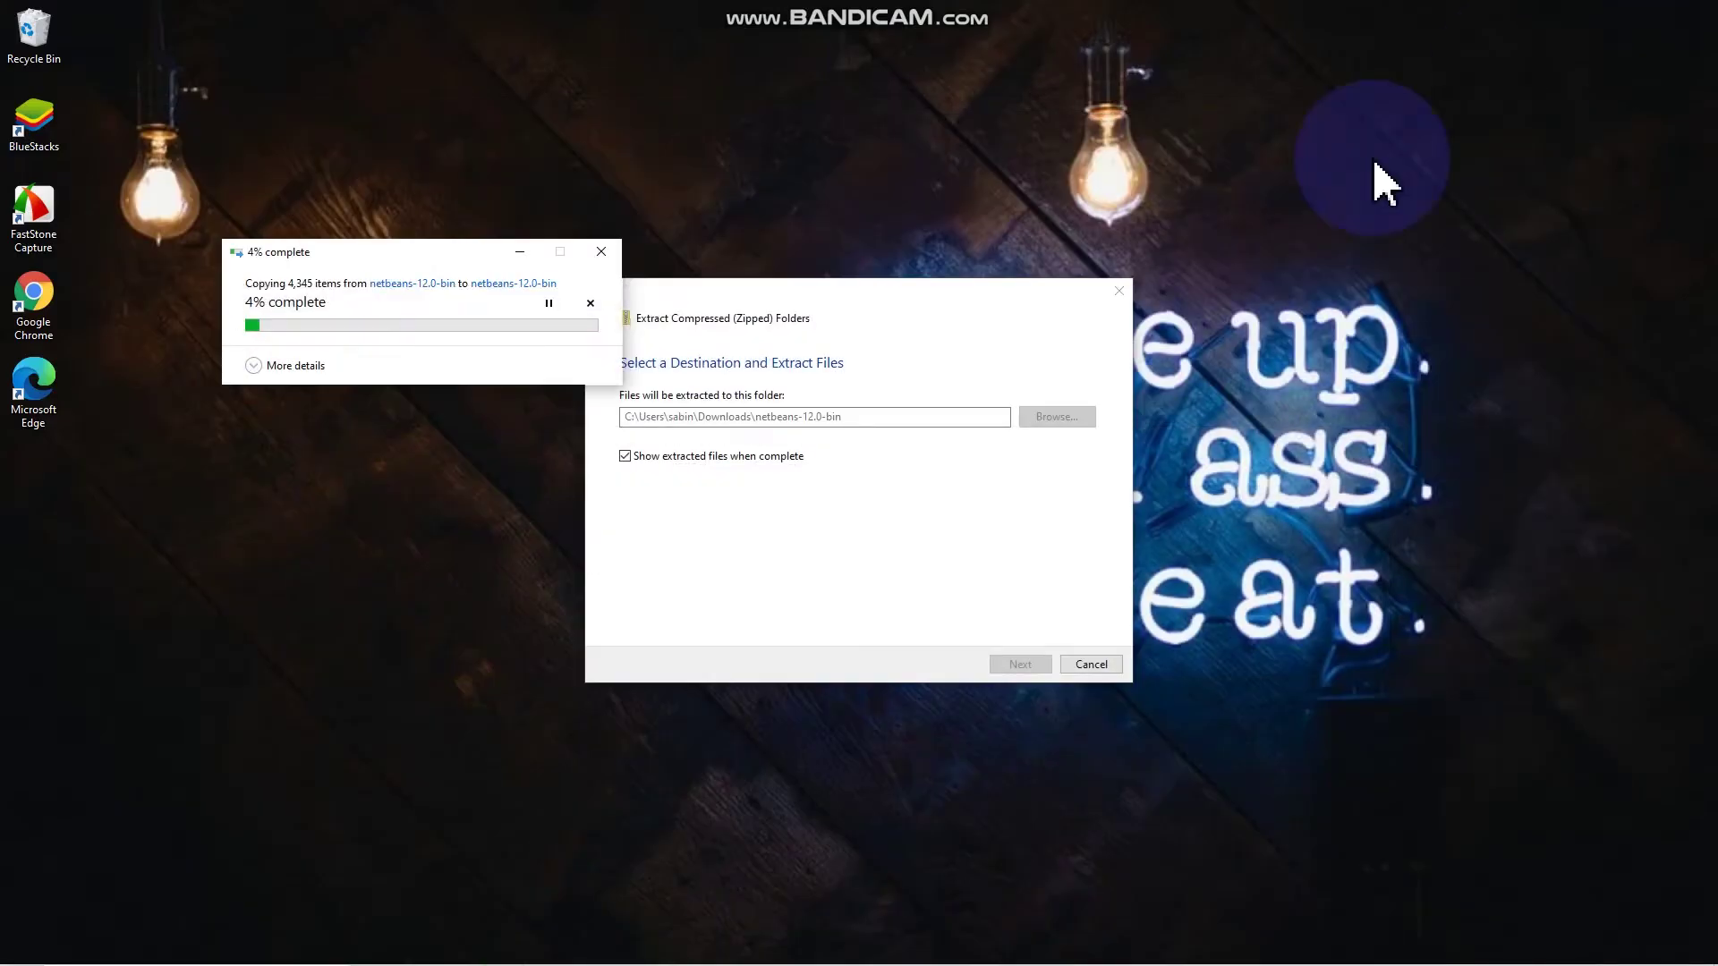
left_click_drag(921, 307, 456, 496)
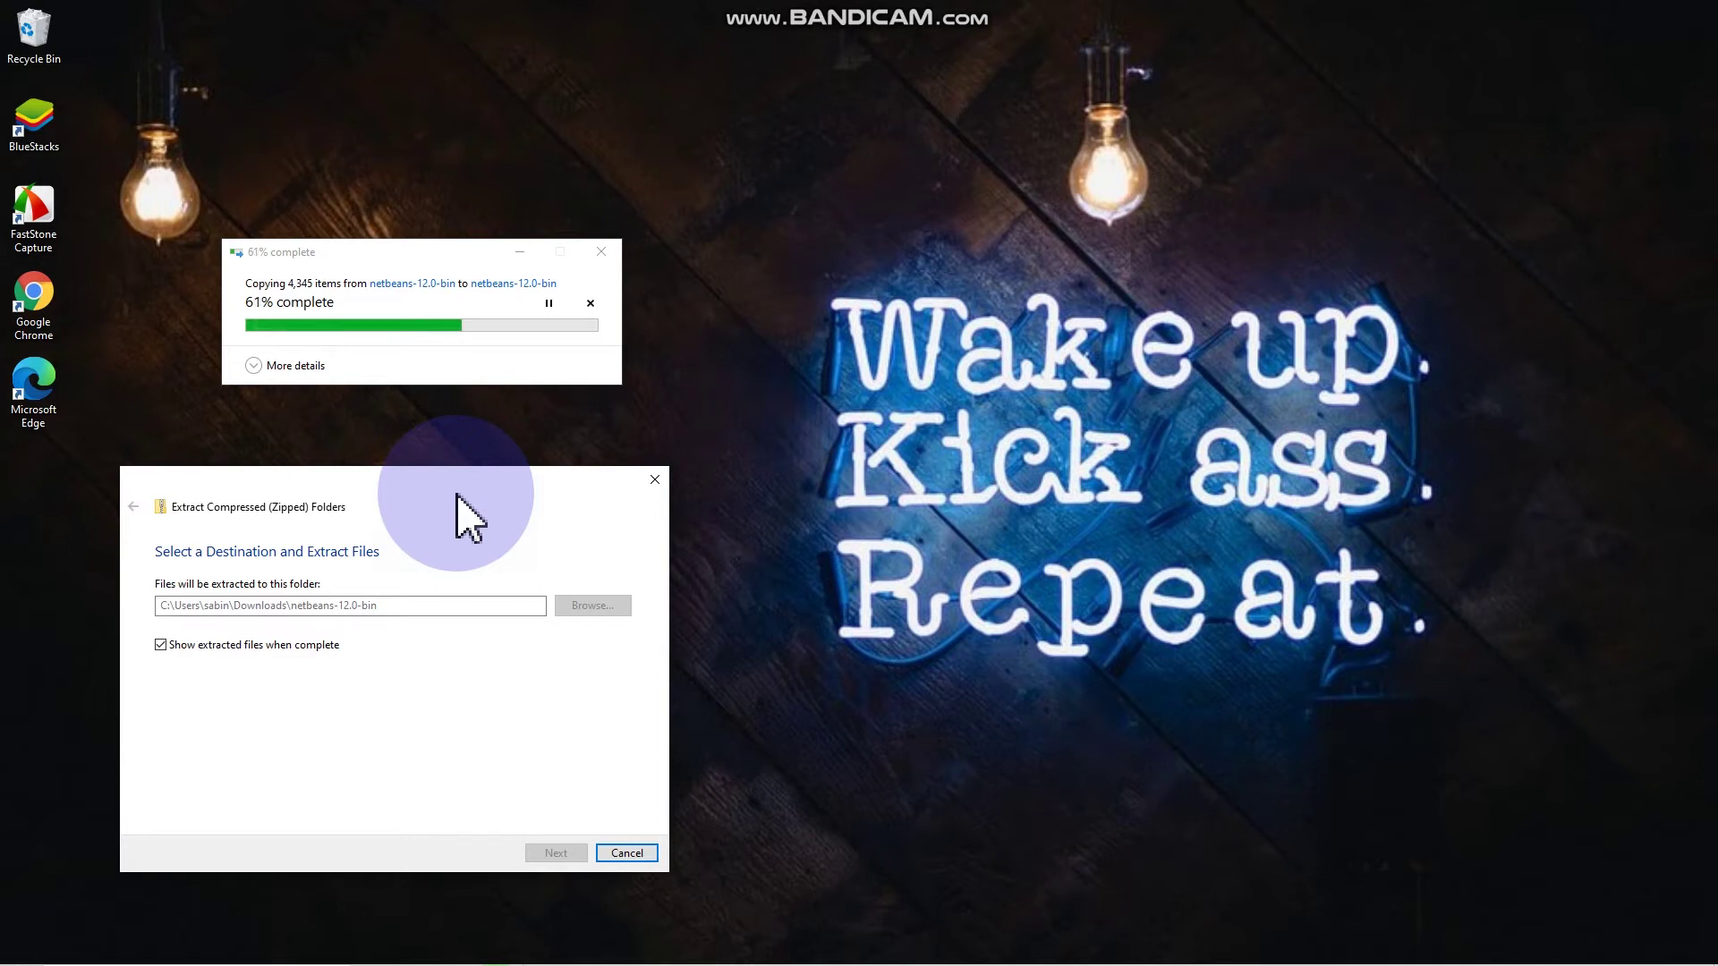
Step: Restore the Downloads window and open the extracted netbeans-12.0-bin folder
mouse_move(645, 958)
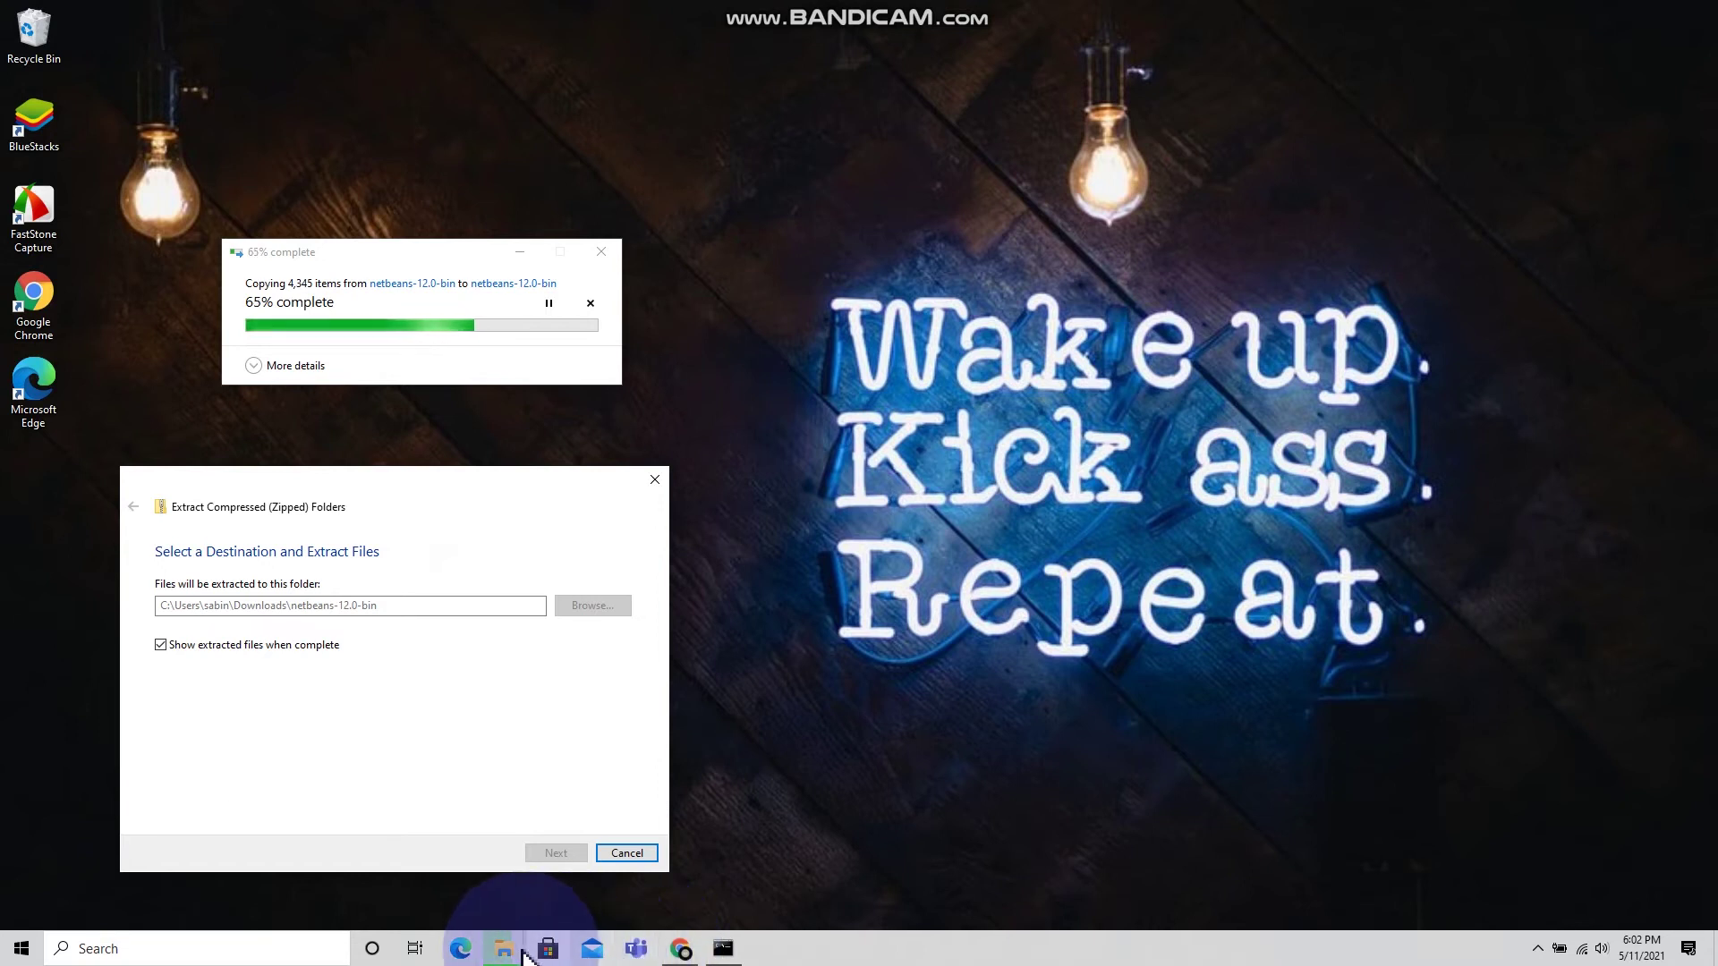
mouse_move(515, 956)
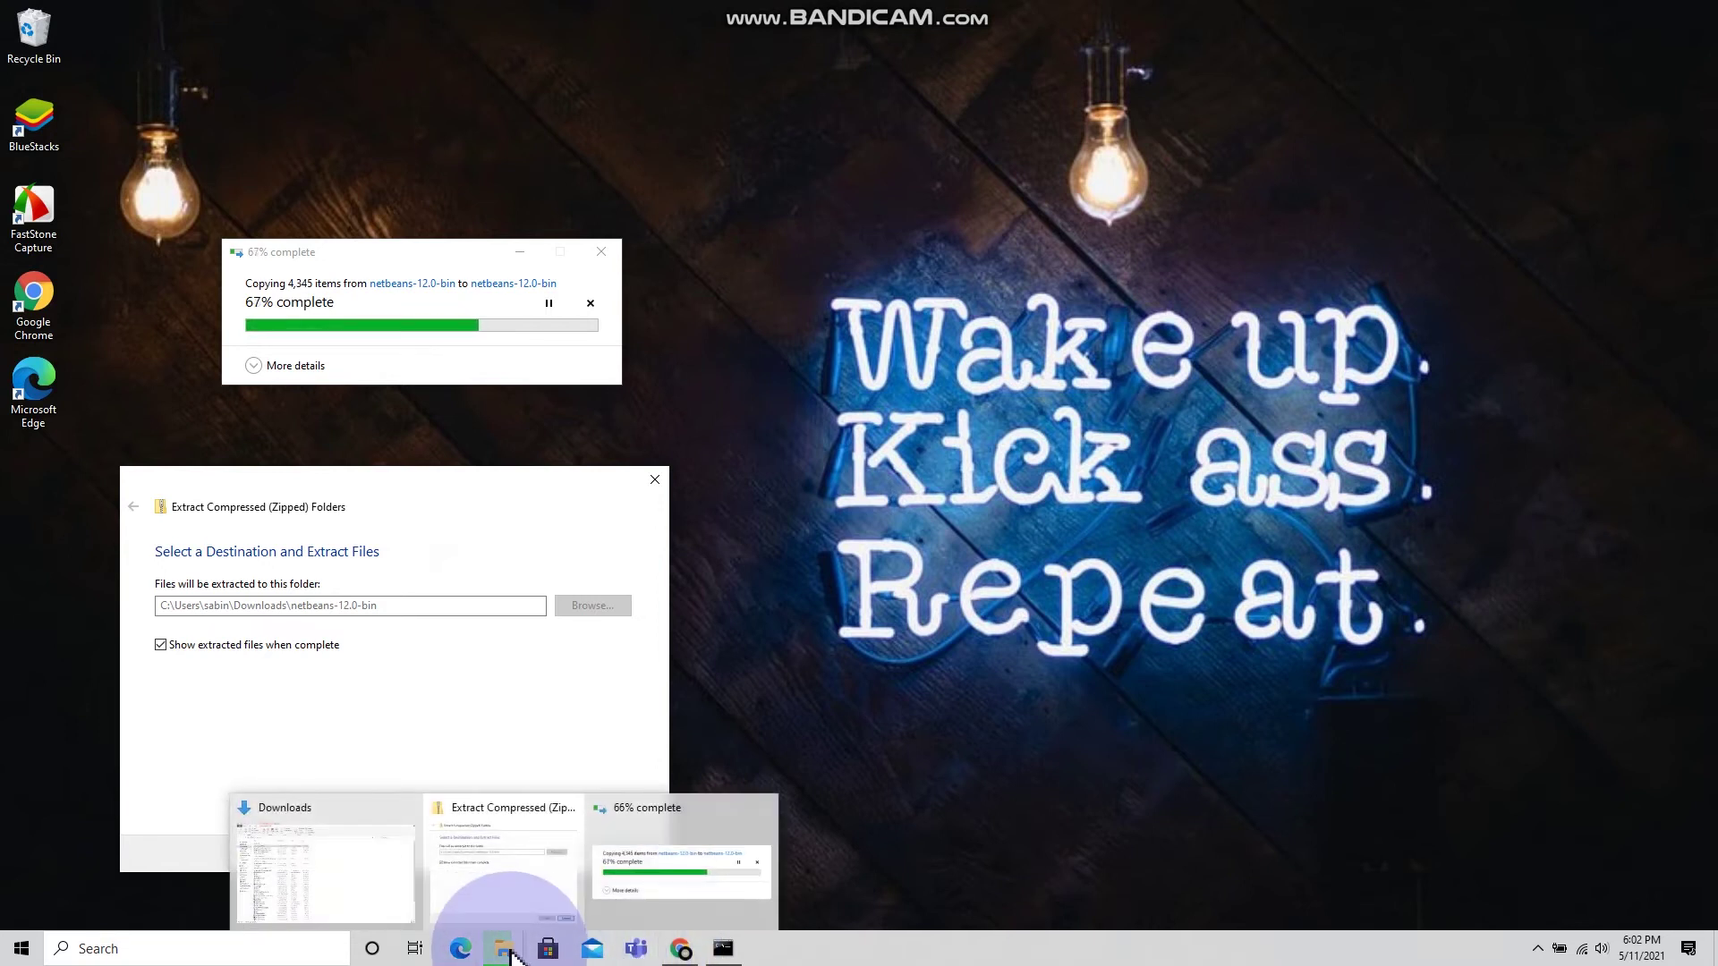
left_click(371, 886)
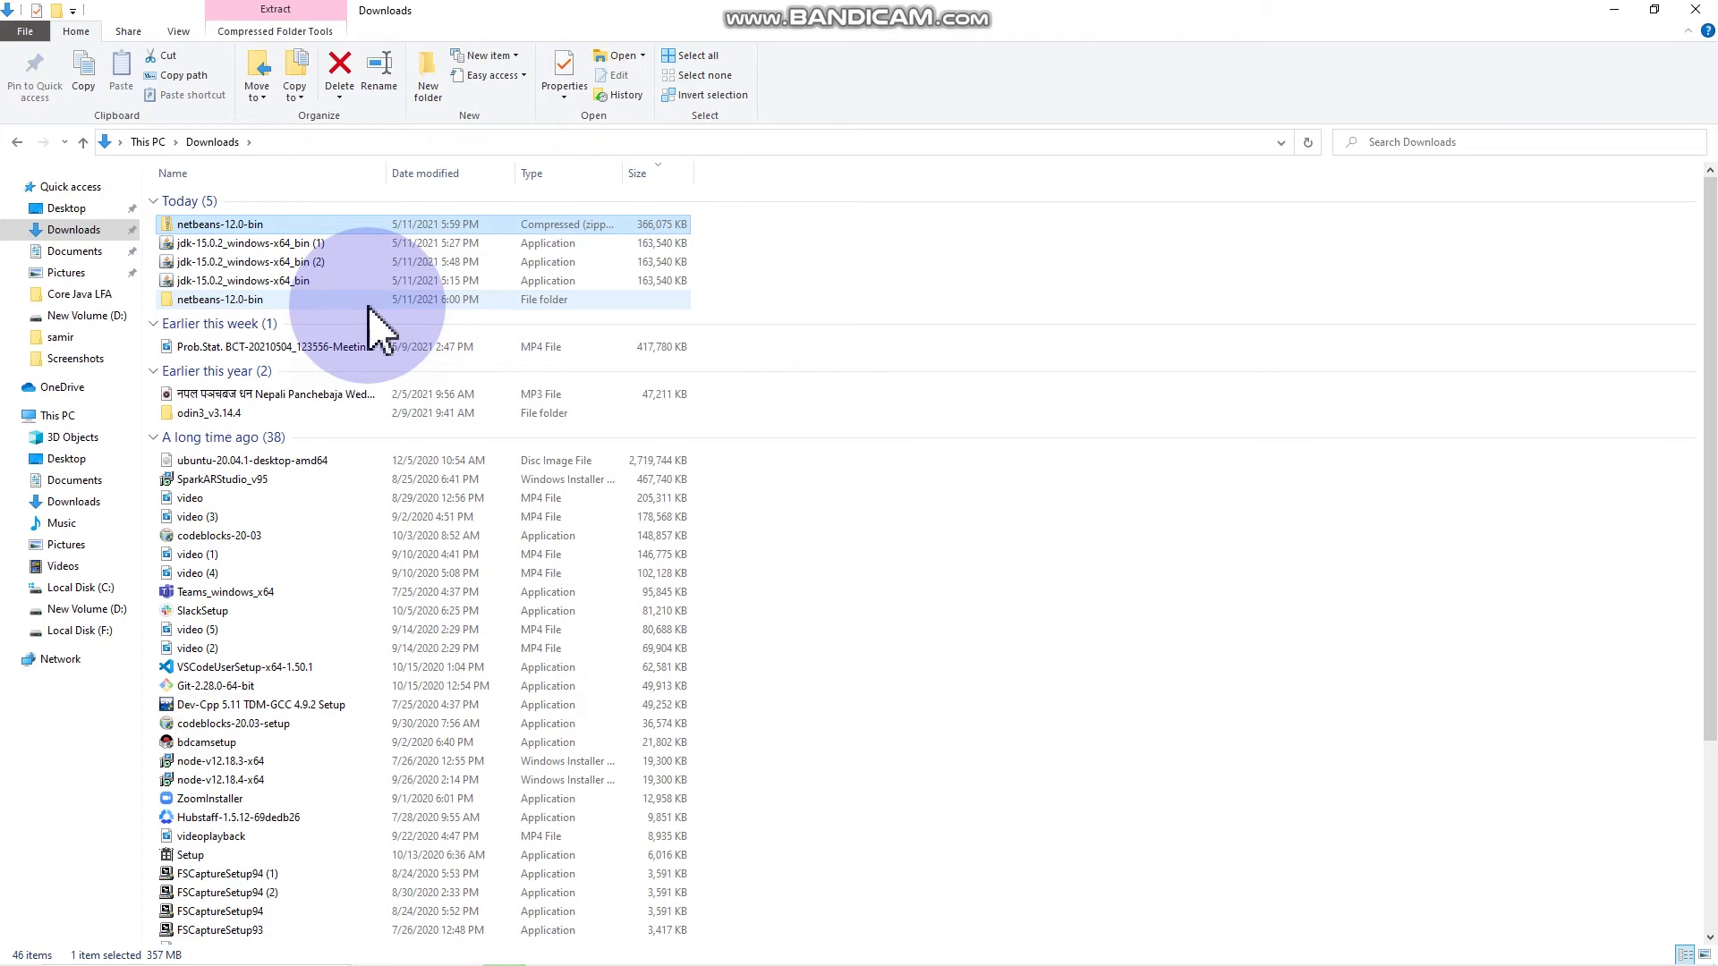
double_click(369, 303)
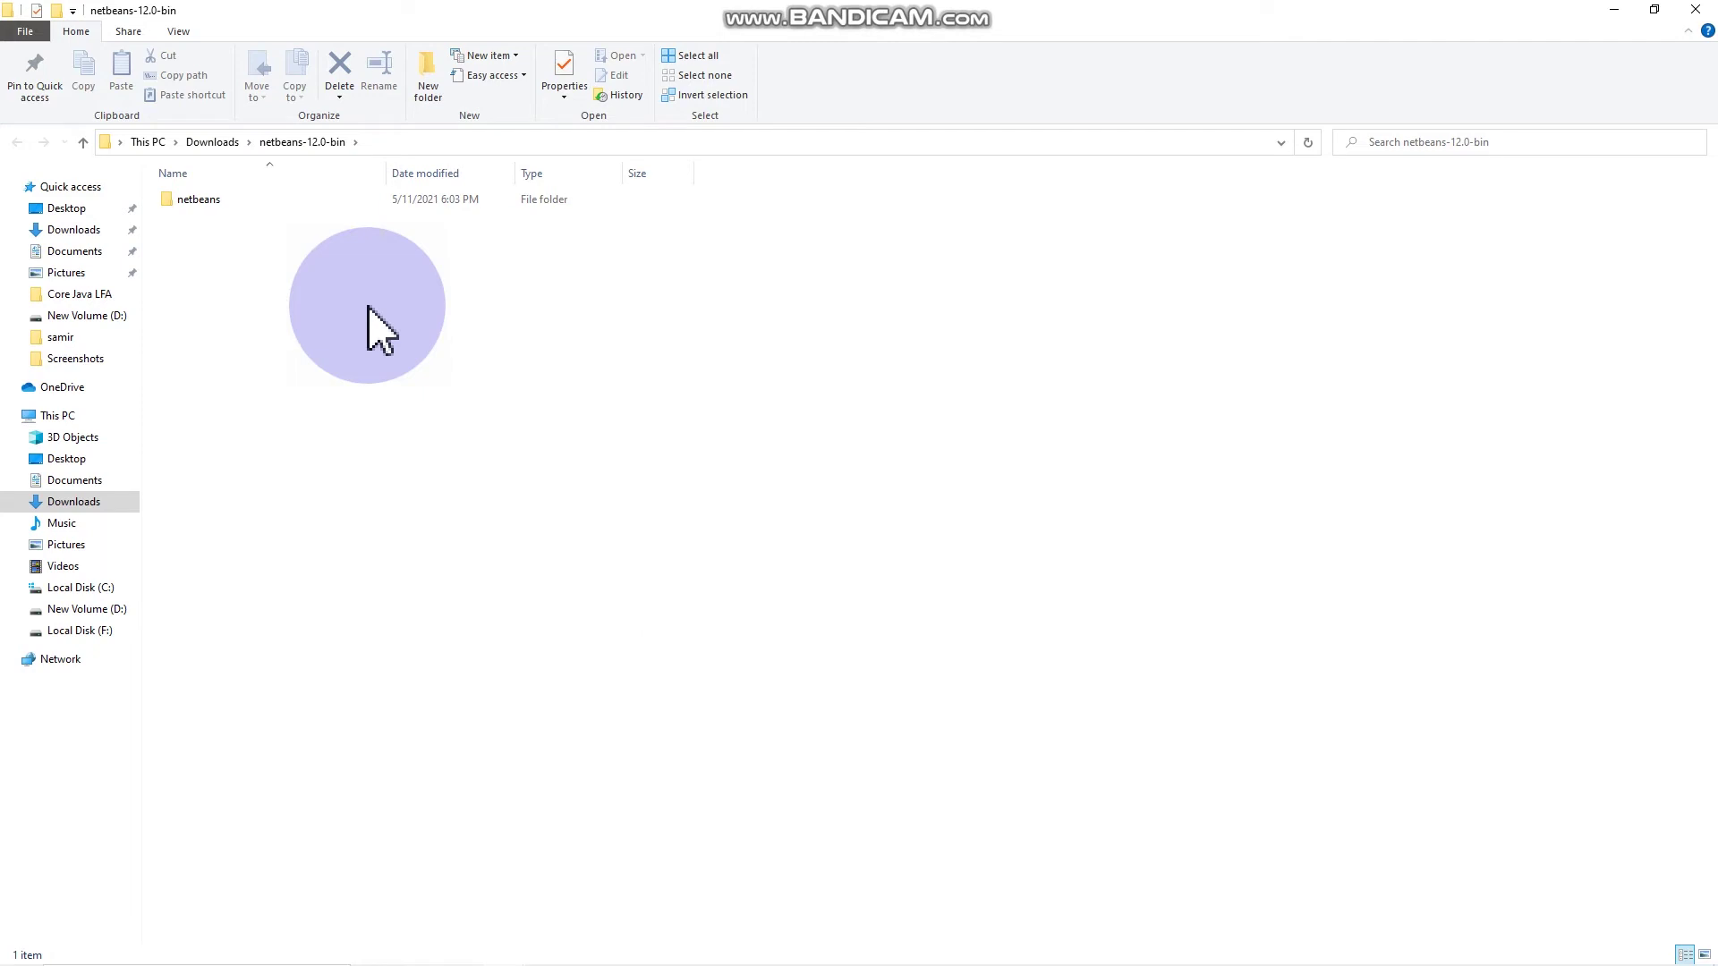
Step: Switch to Chrome and bring the earlier Command Prompt window to the front
mouse_move(670, 962)
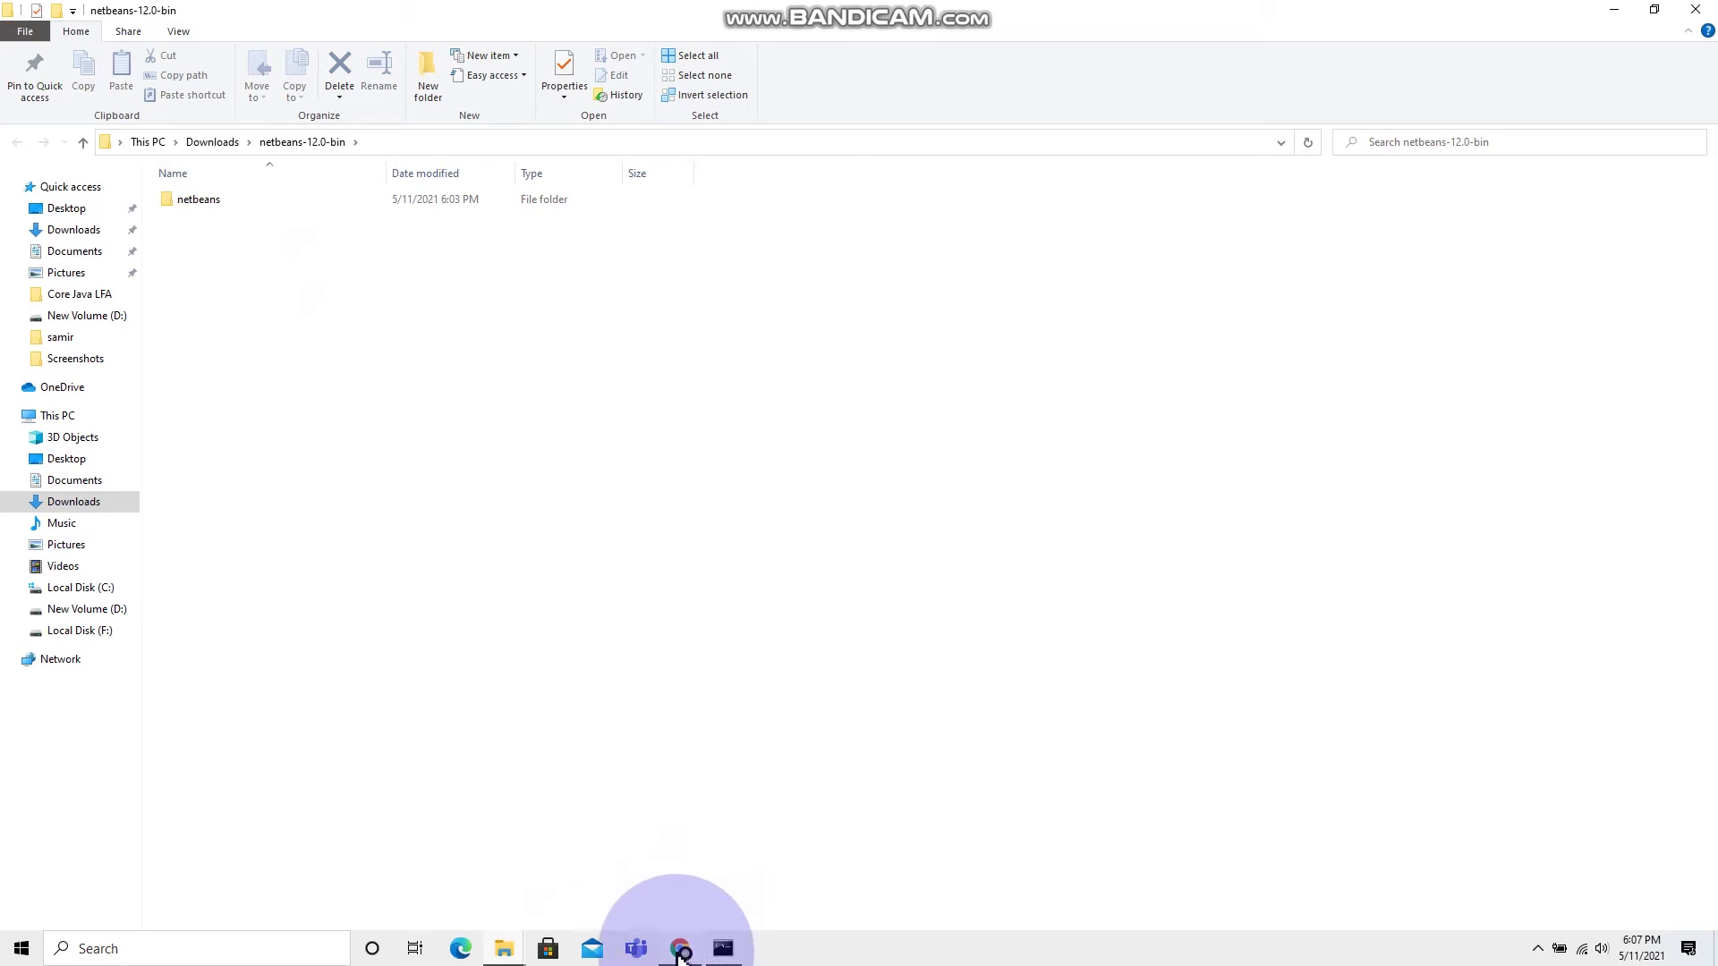
left_click(680, 951)
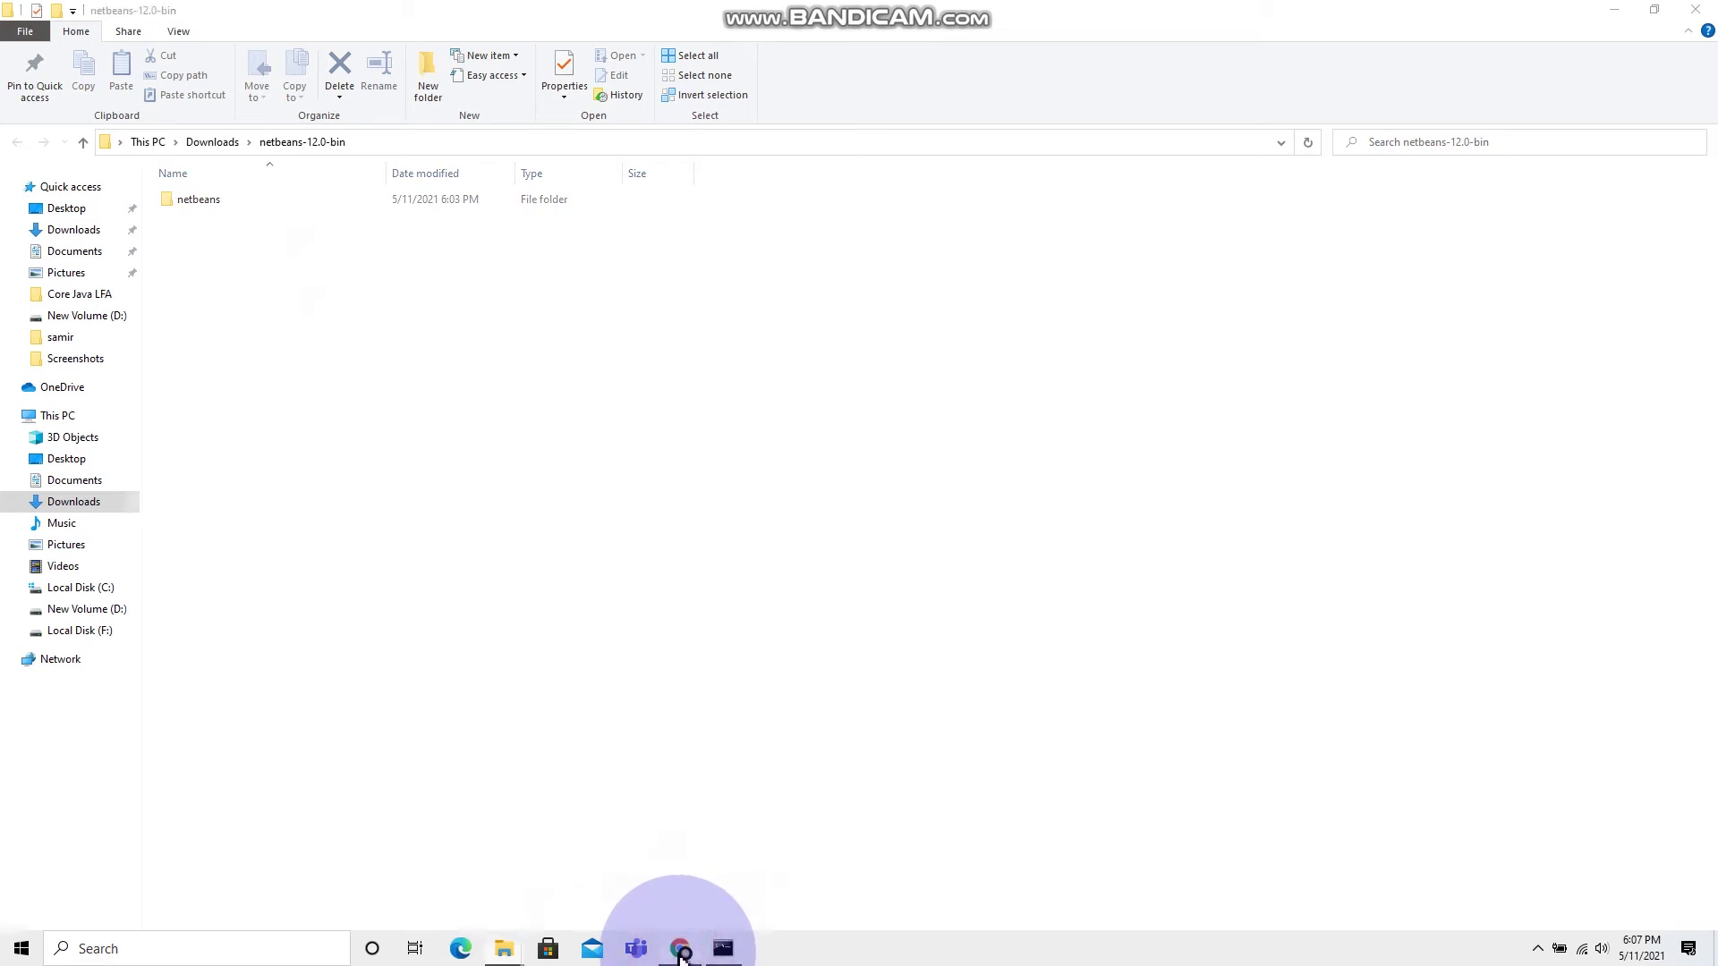
left_click(731, 954)
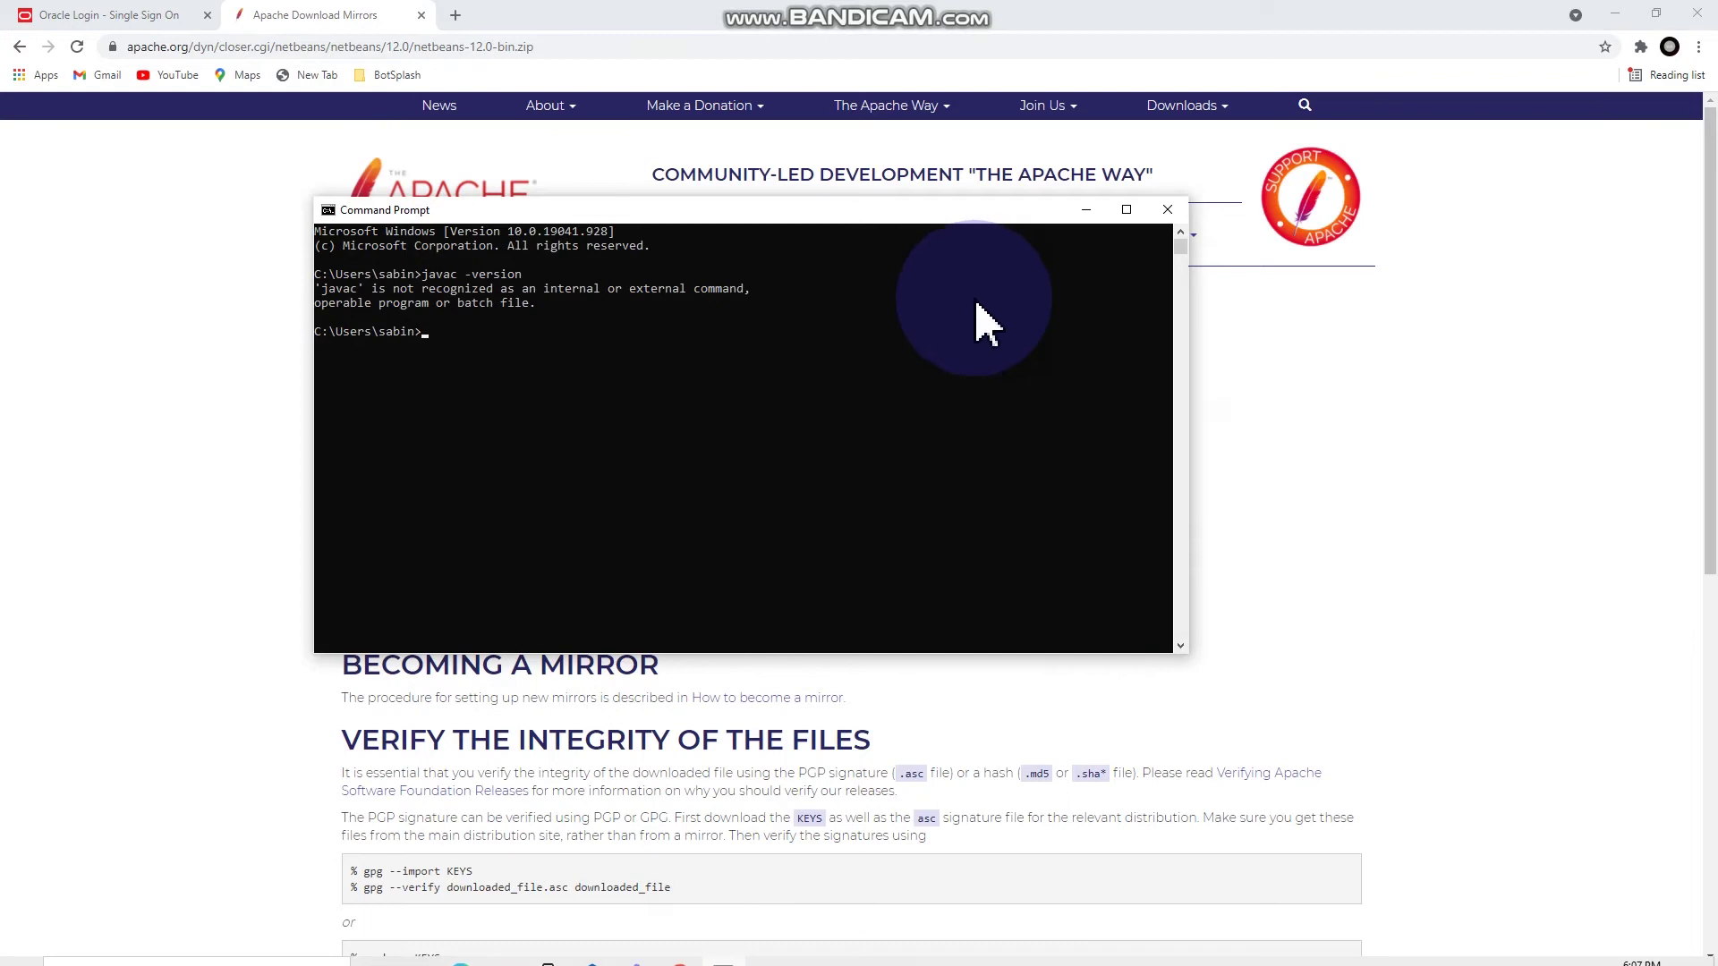
Step: Minimise the Command Prompt, Chrome and Downloads windows to clear the desktop
left_click(1087, 210)
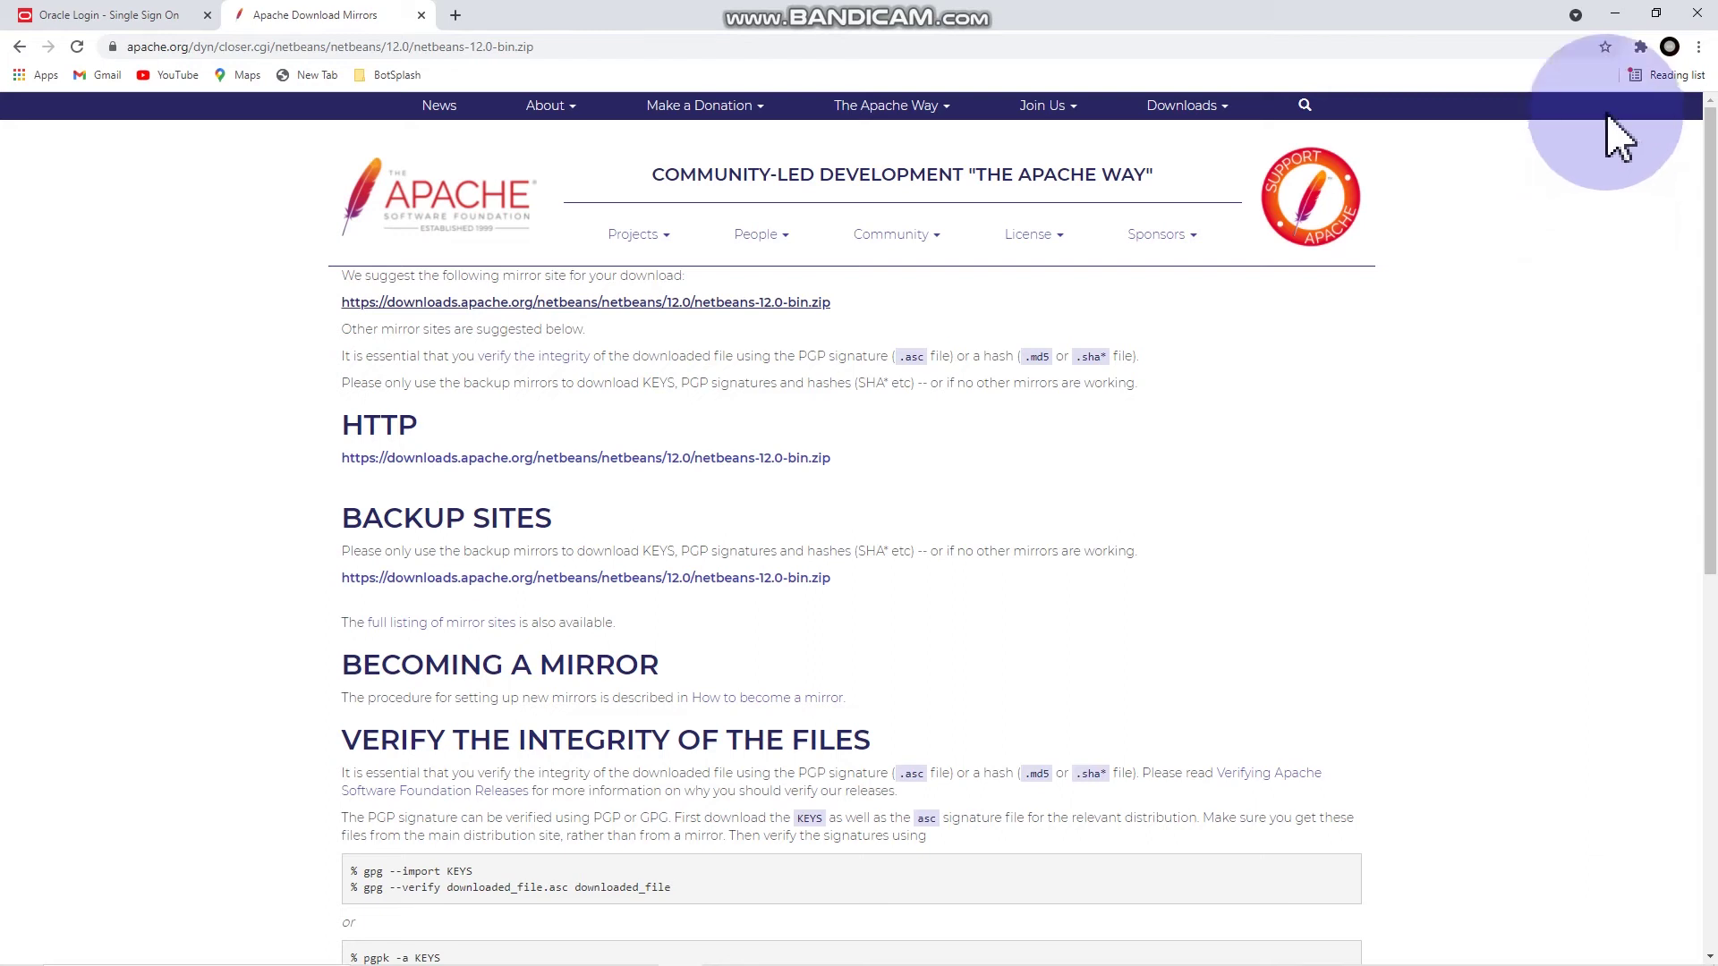
left_click(1617, 12)
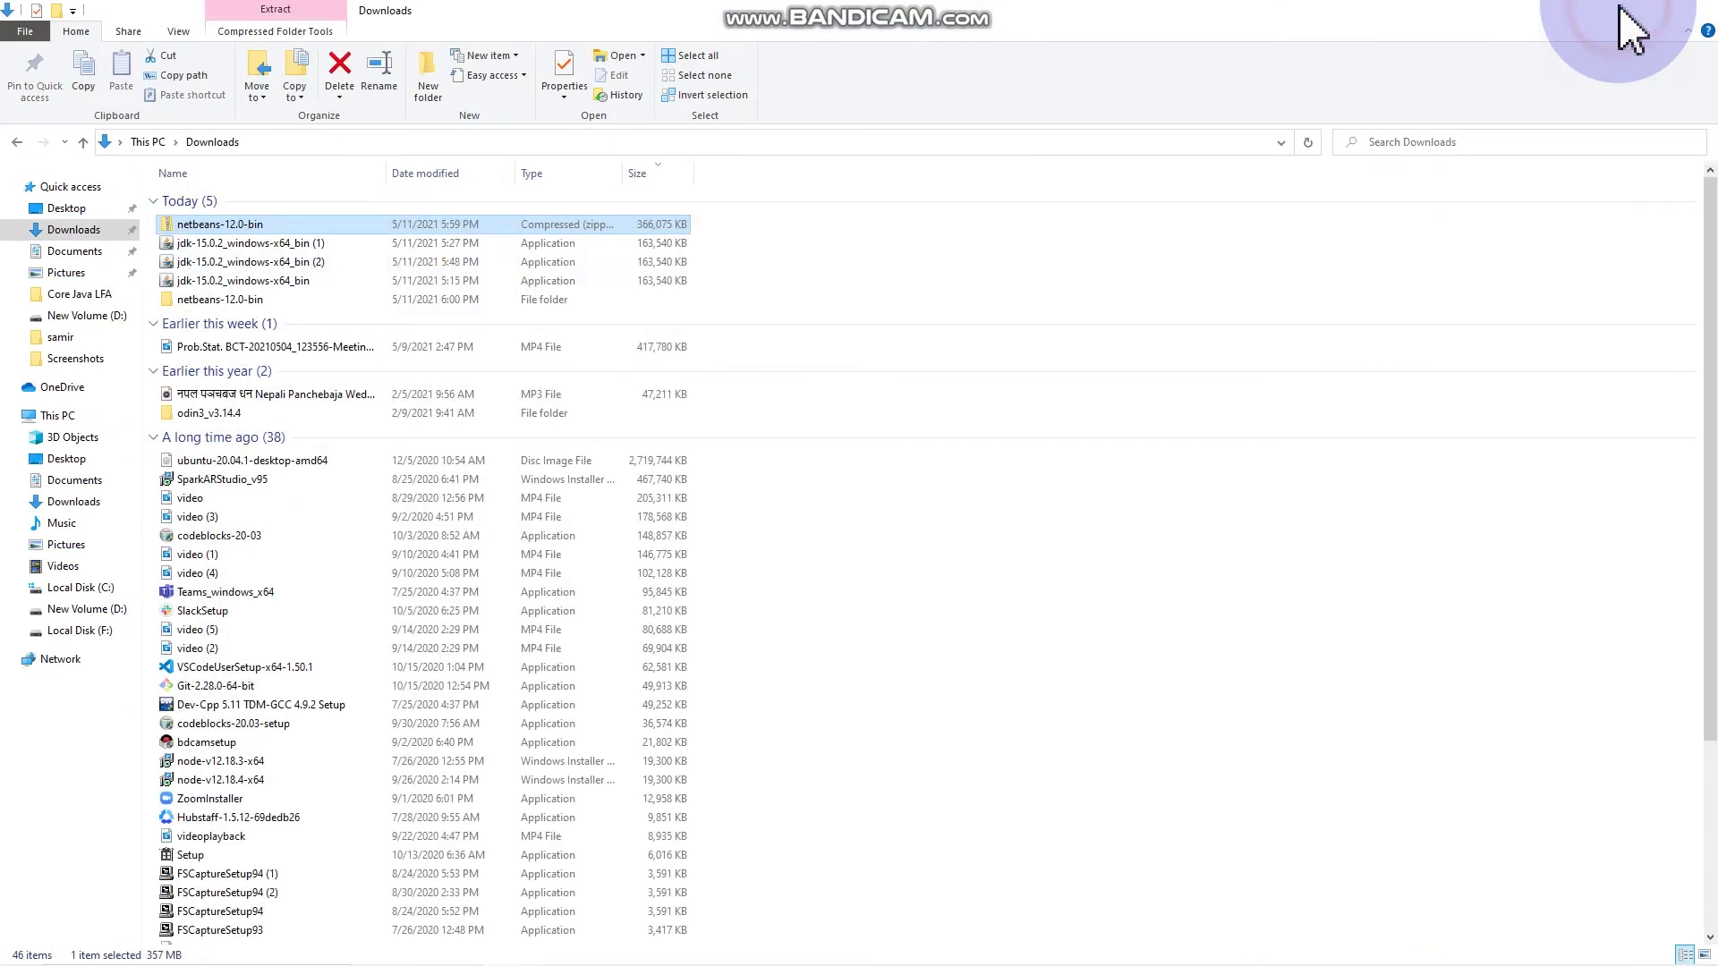
left_click(1619, 13)
left_click(1163, 637)
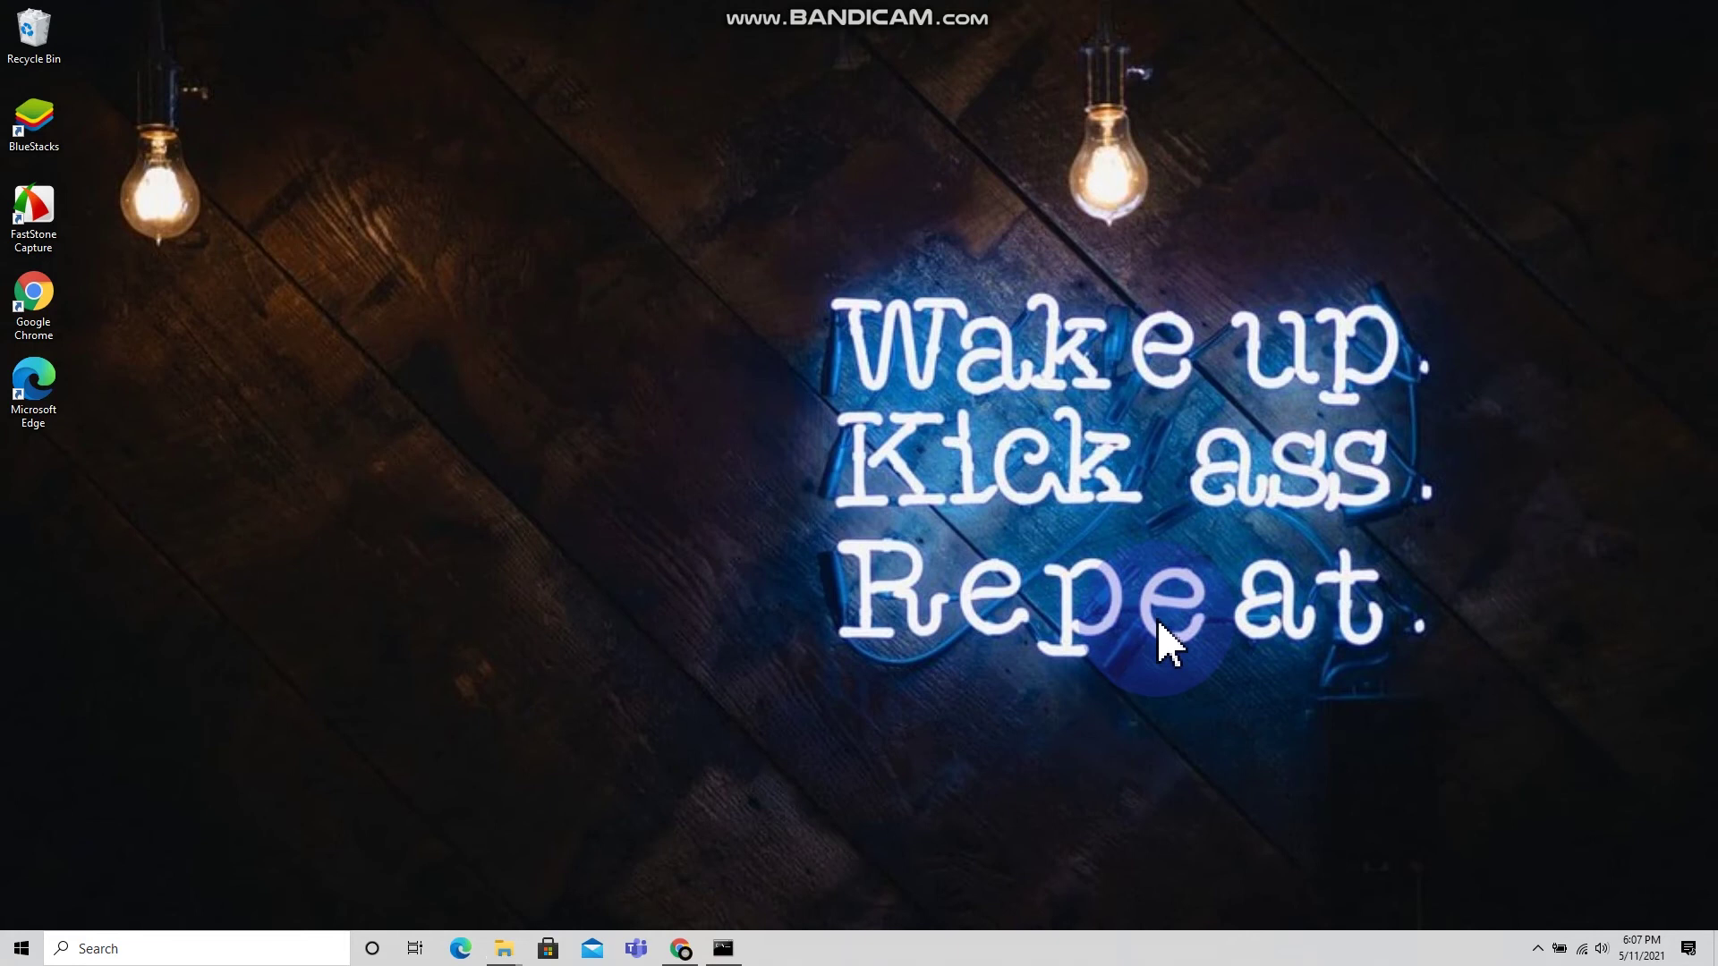
left_click(913, 806)
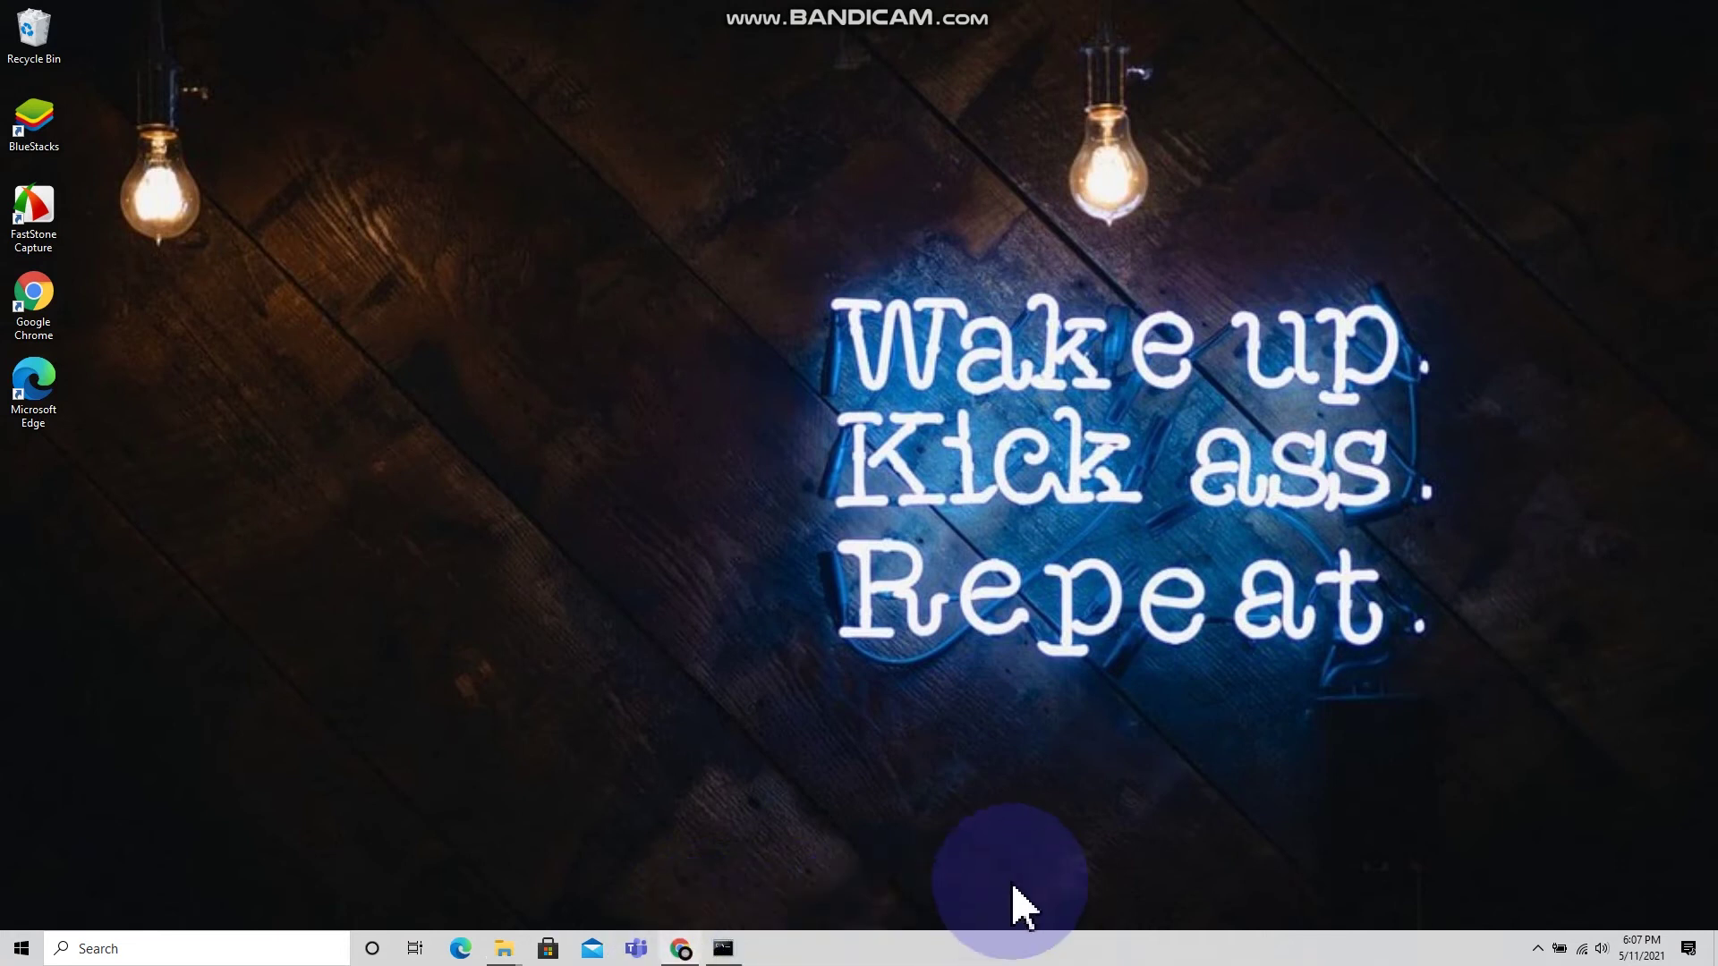
Step: Restore the Downloads window and open the netbeans folder inside the extracted netbeans-12.0-bin folder
left_click(682, 951)
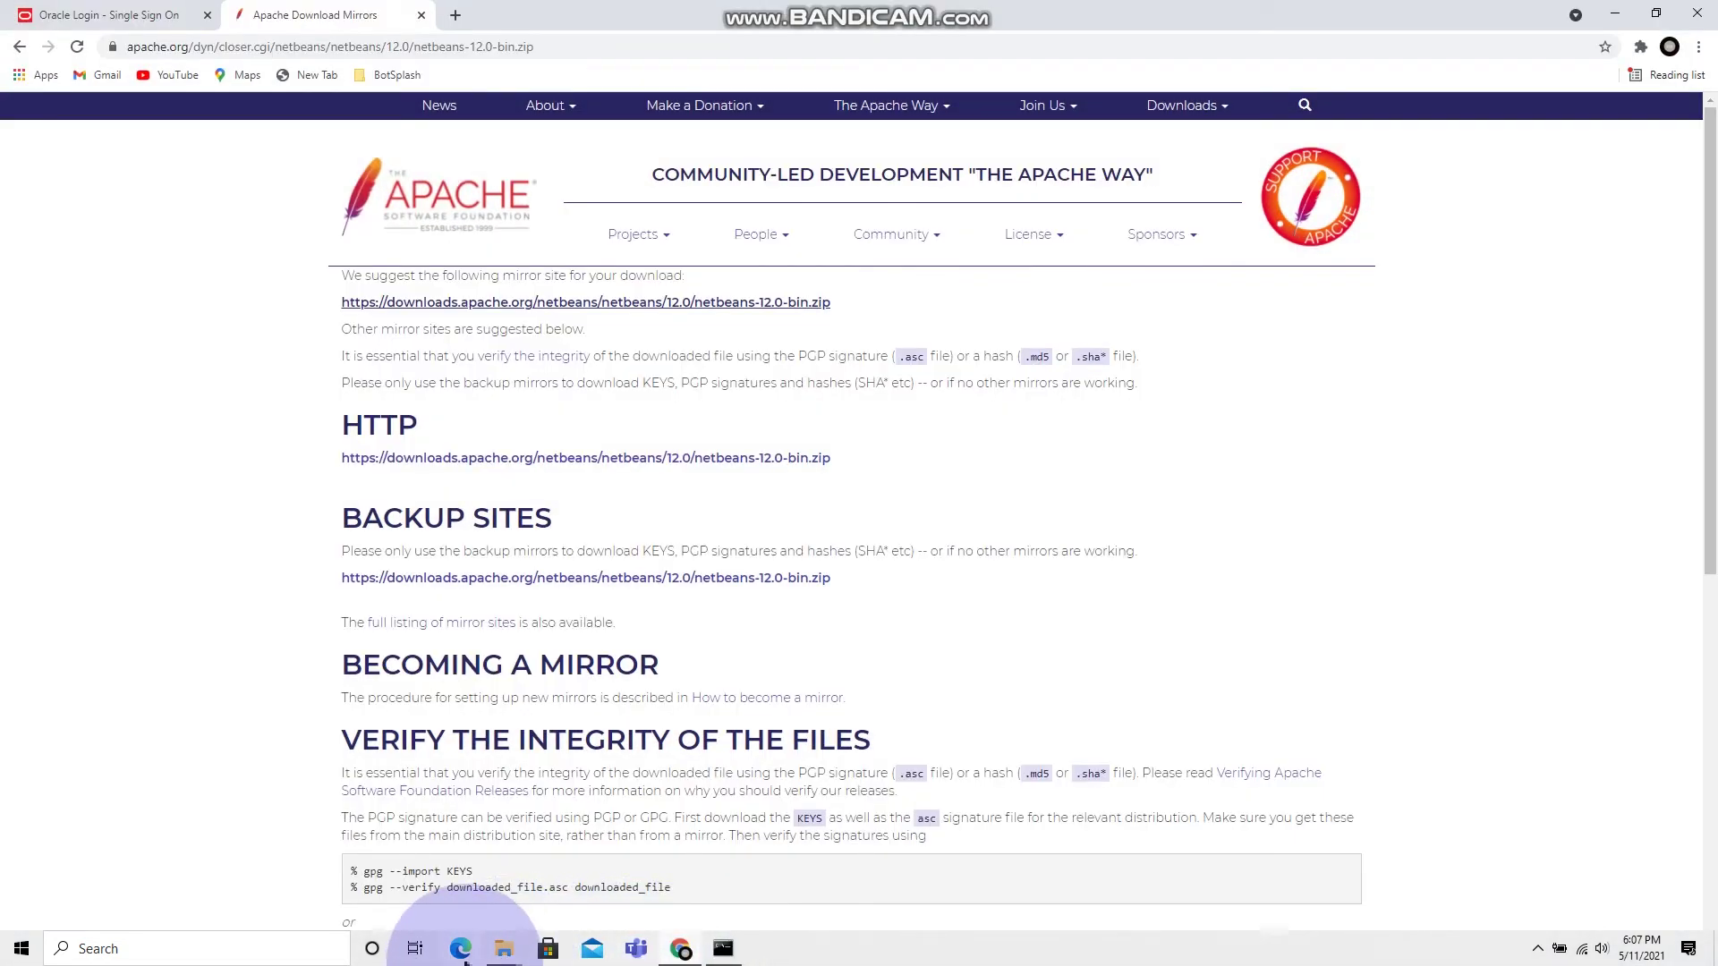
left_click(504, 956)
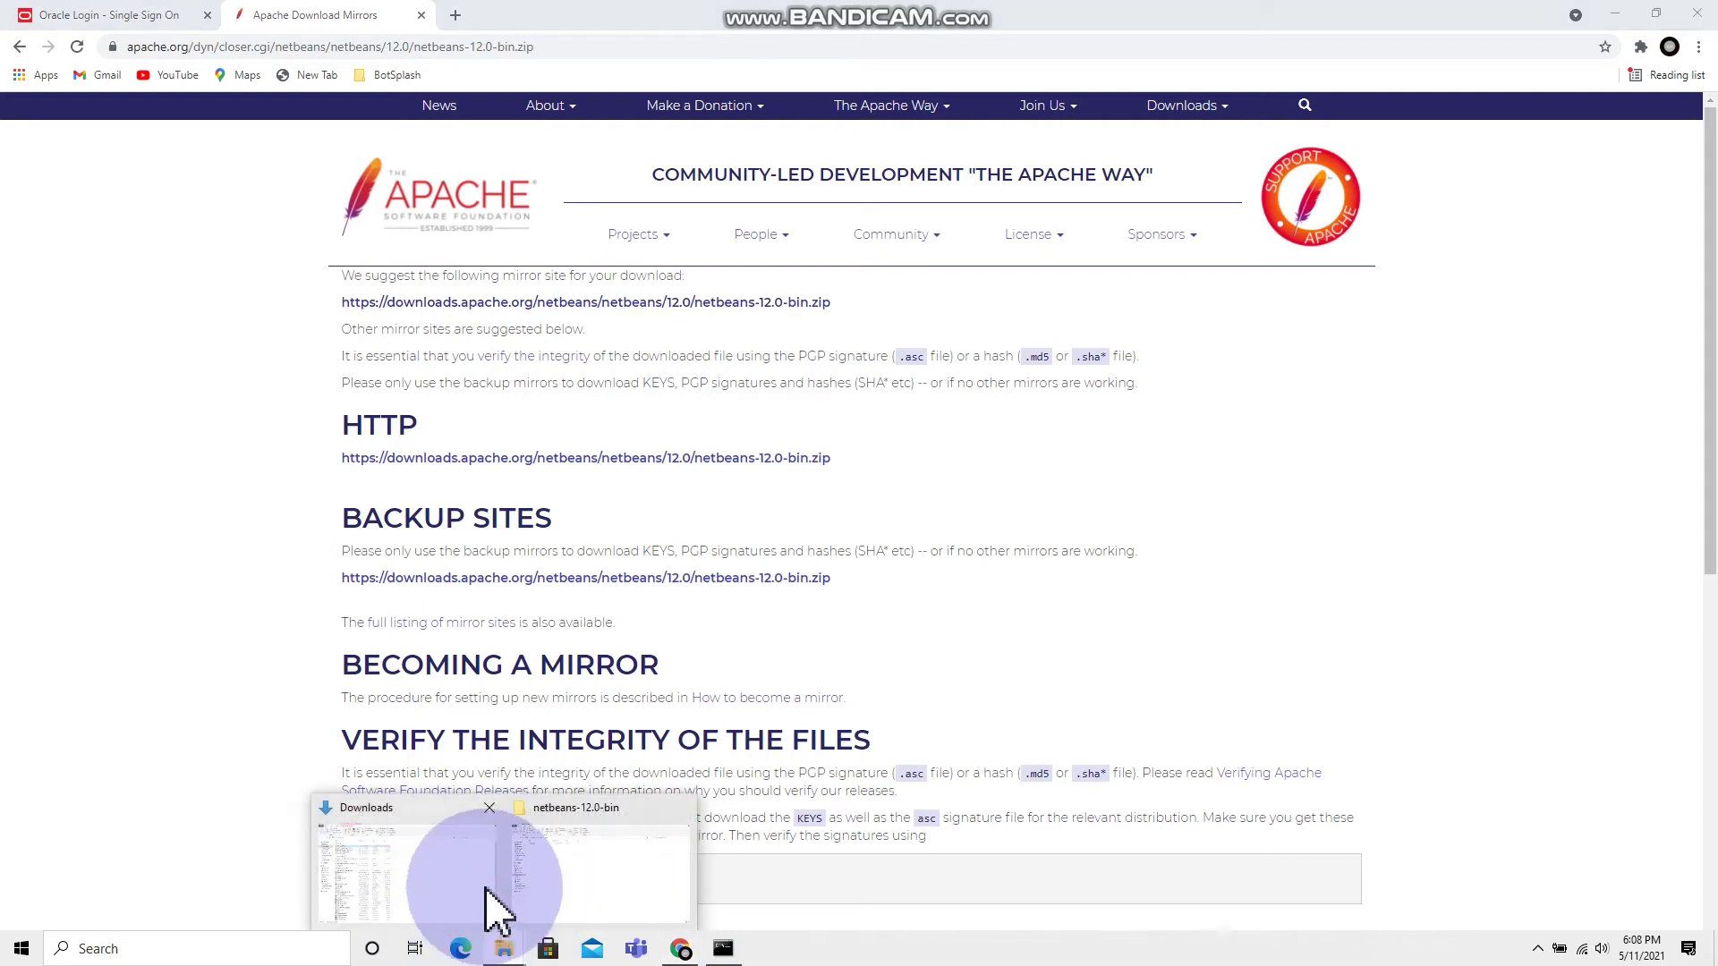
left_click(495, 890)
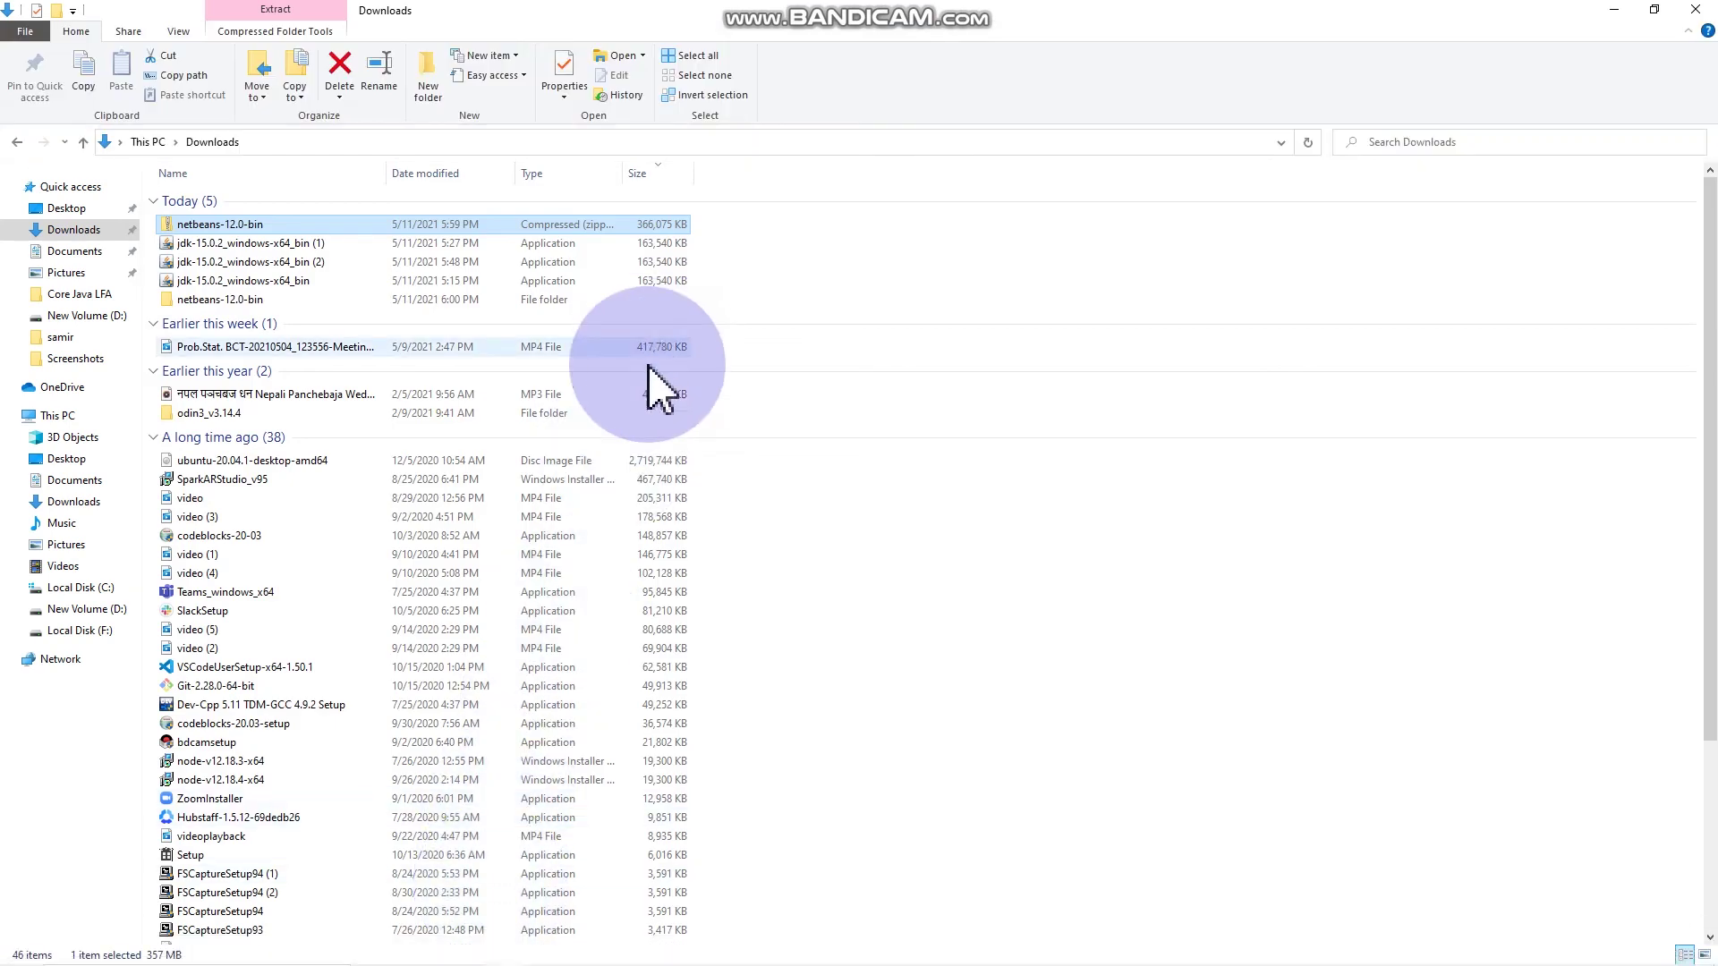
mouse_move(720, 962)
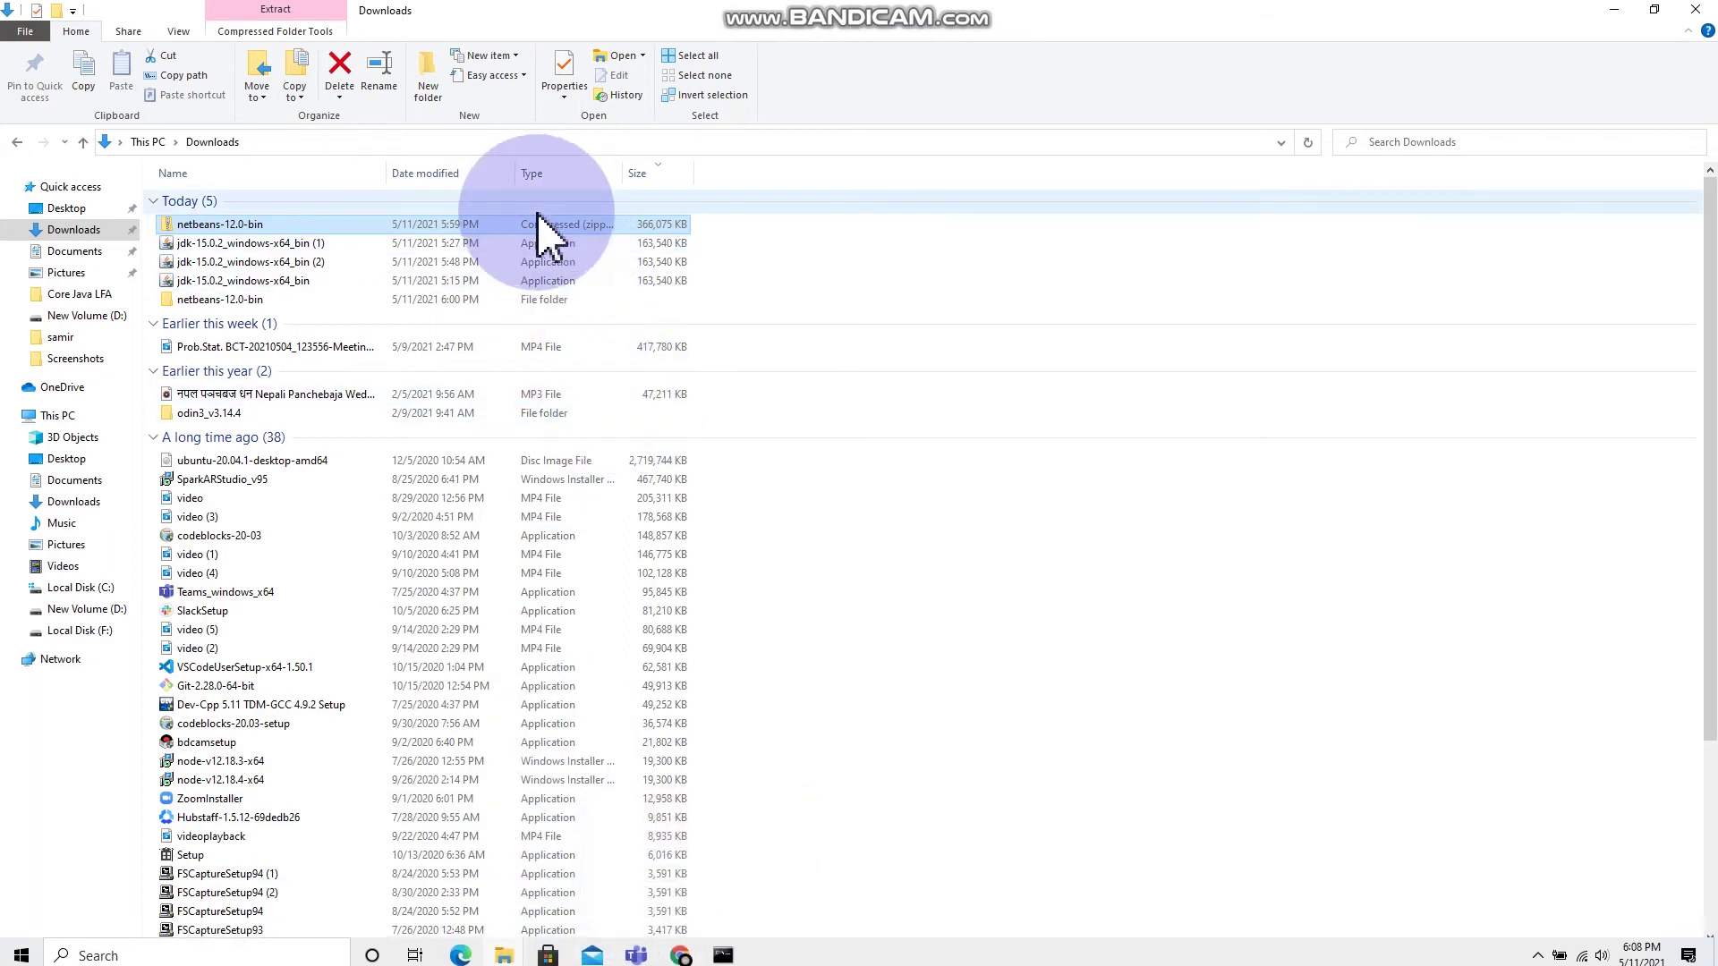
double_click(511, 307)
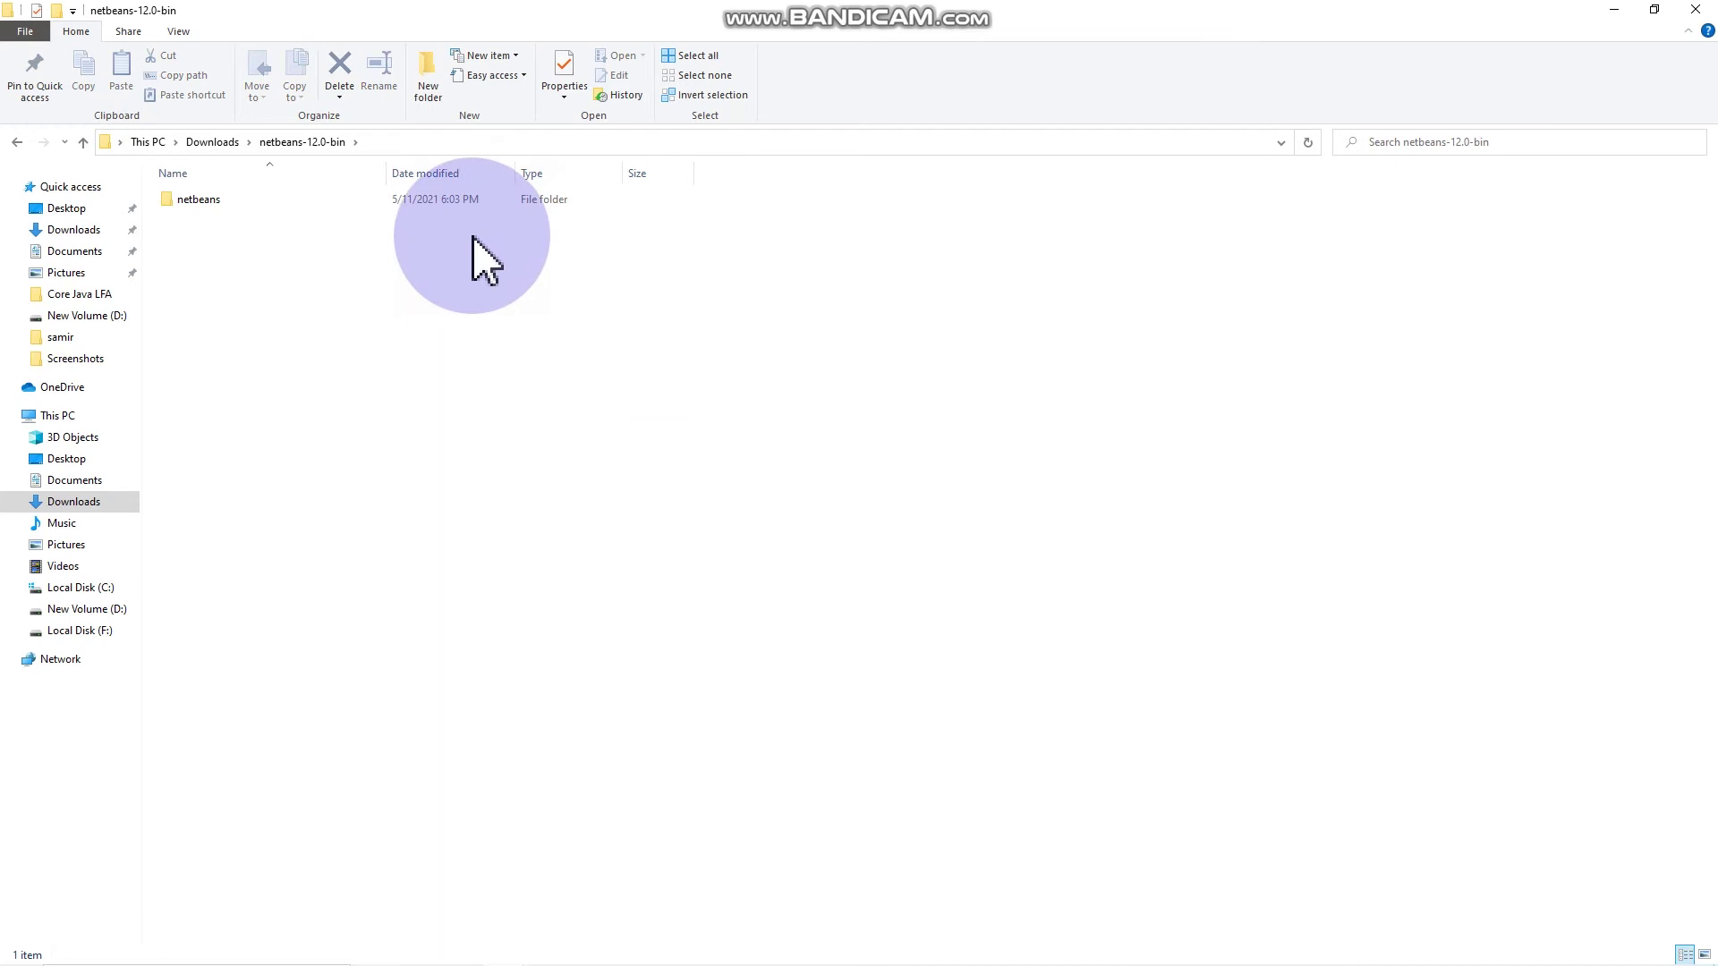
left_click(508, 197)
double_click(507, 198)
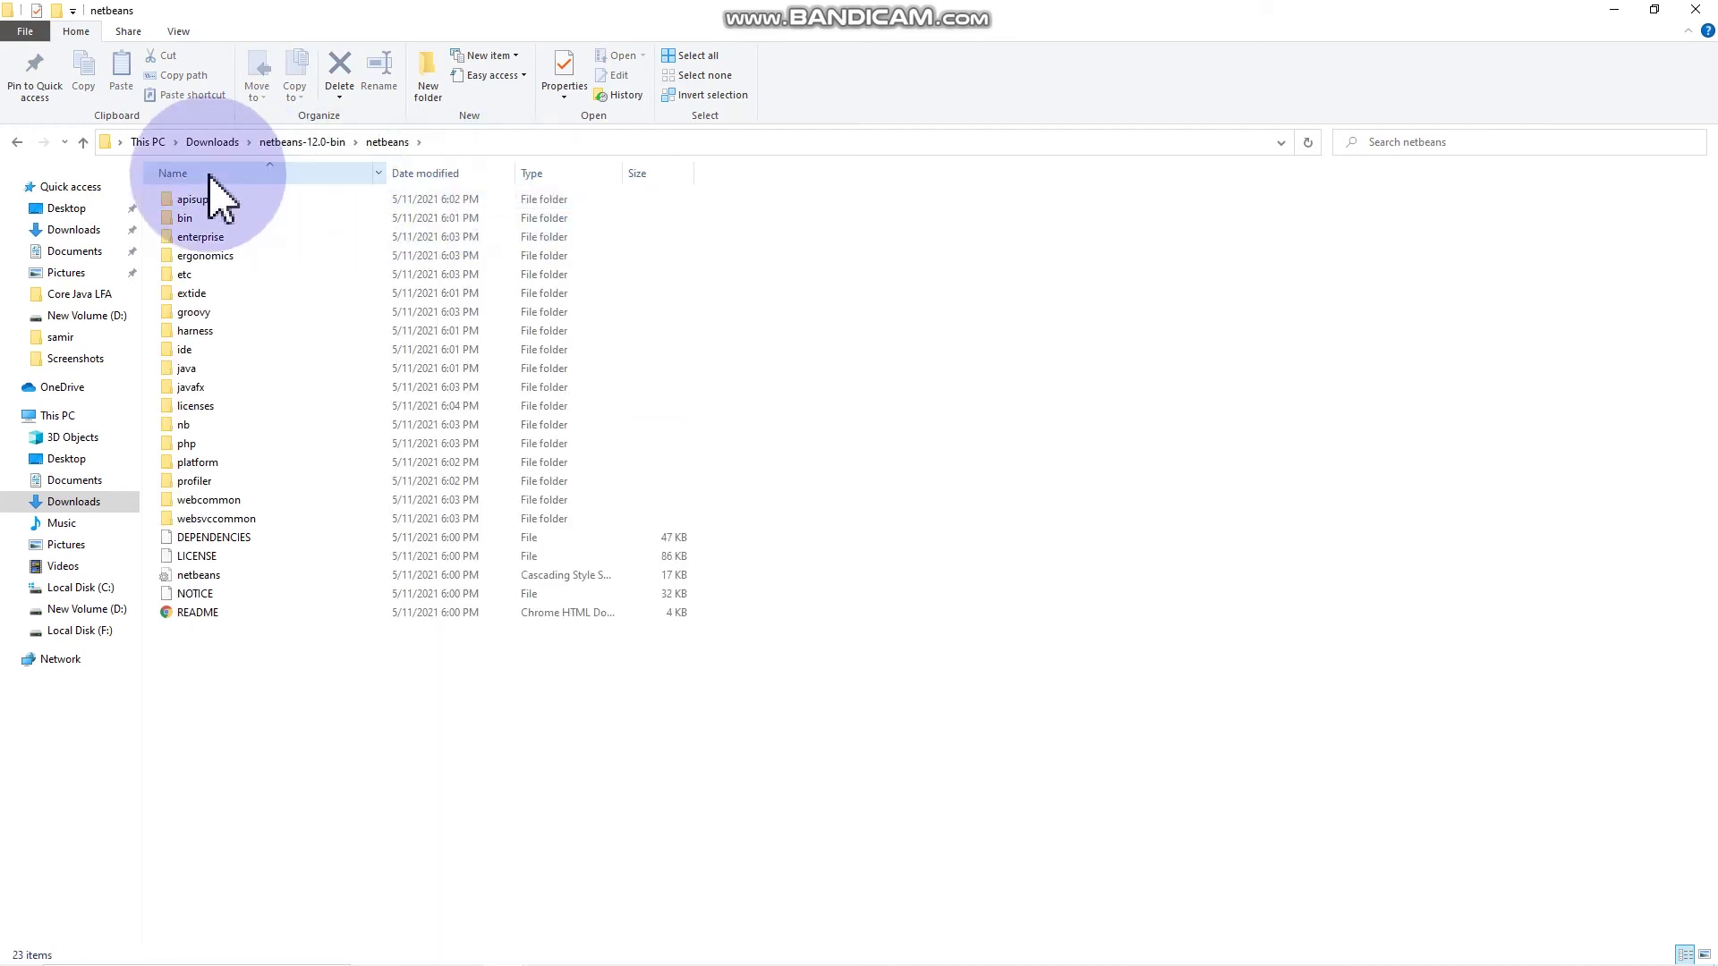
Step: Go back to the netbeans-12.0-bin folder and cut its netbeans folder
left_click(18, 142)
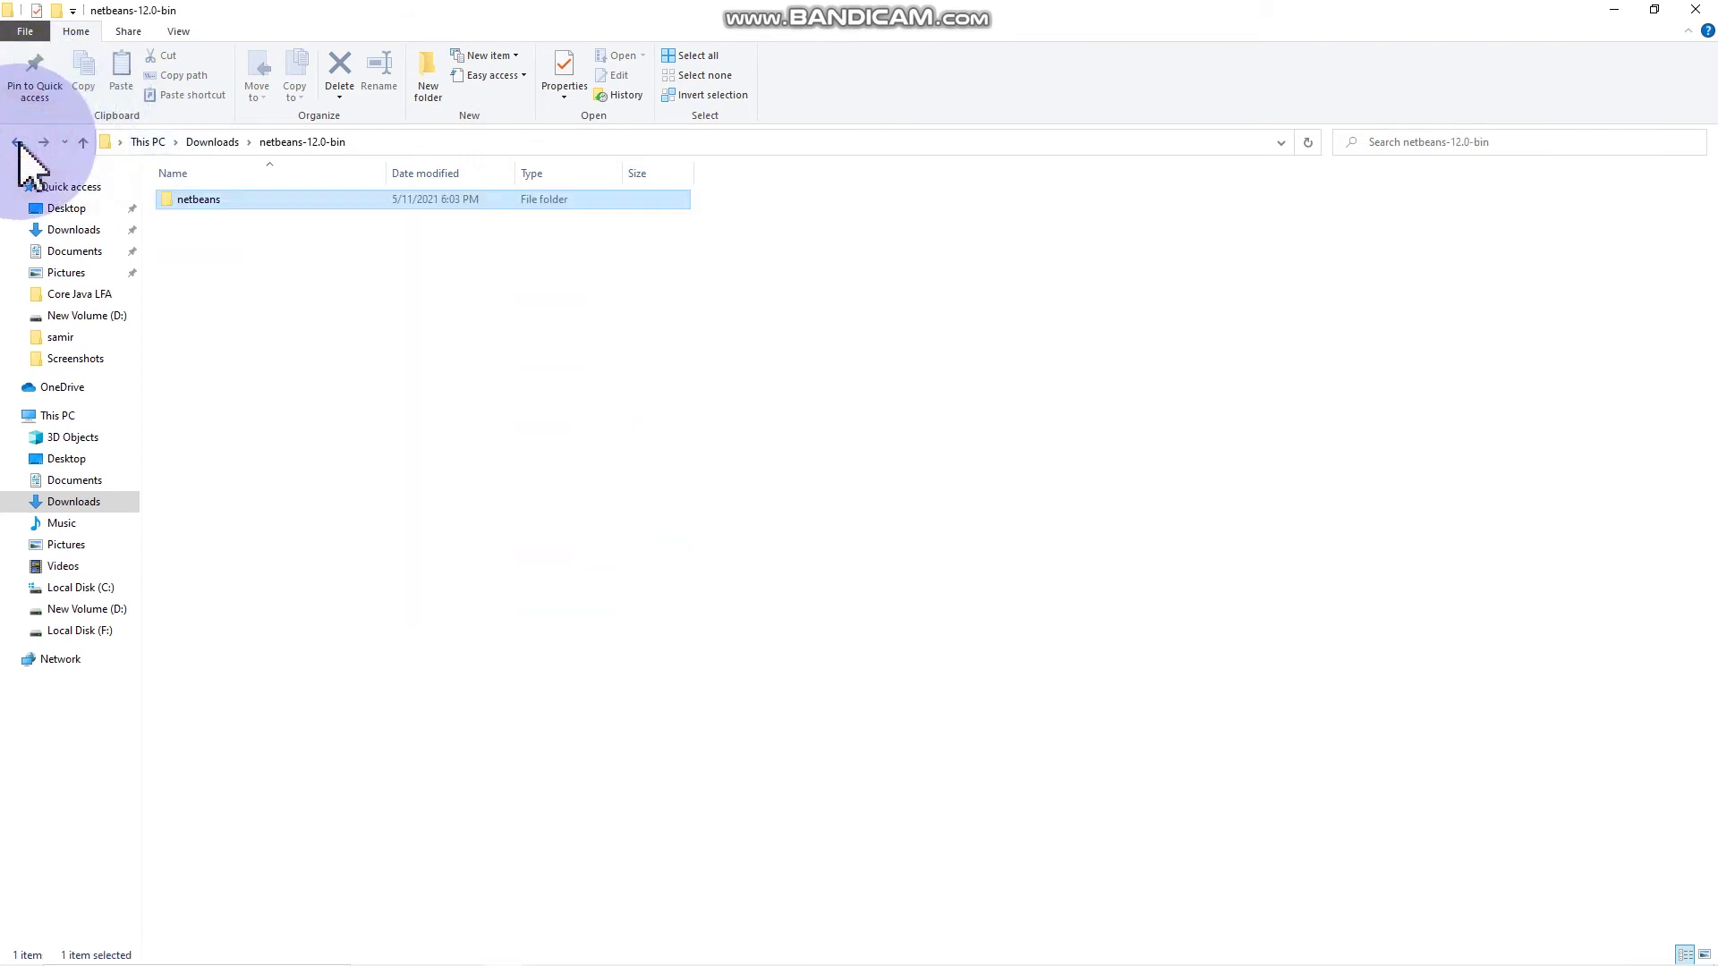
left_click(233, 198)
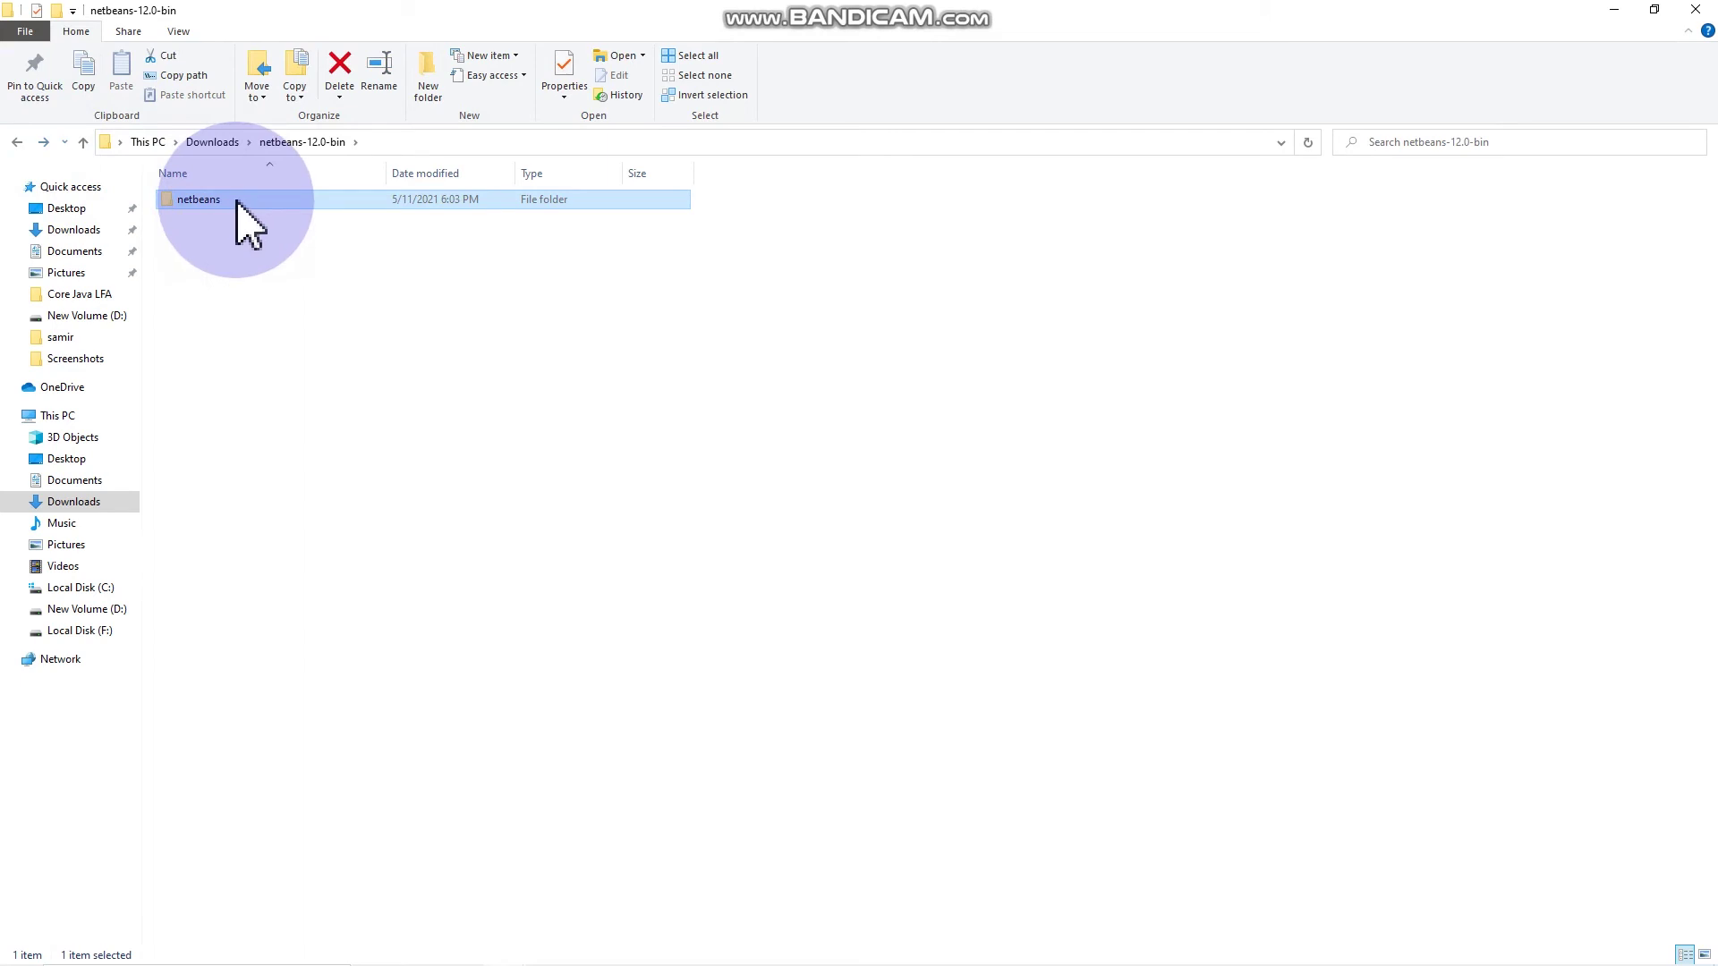
right_click(236, 201)
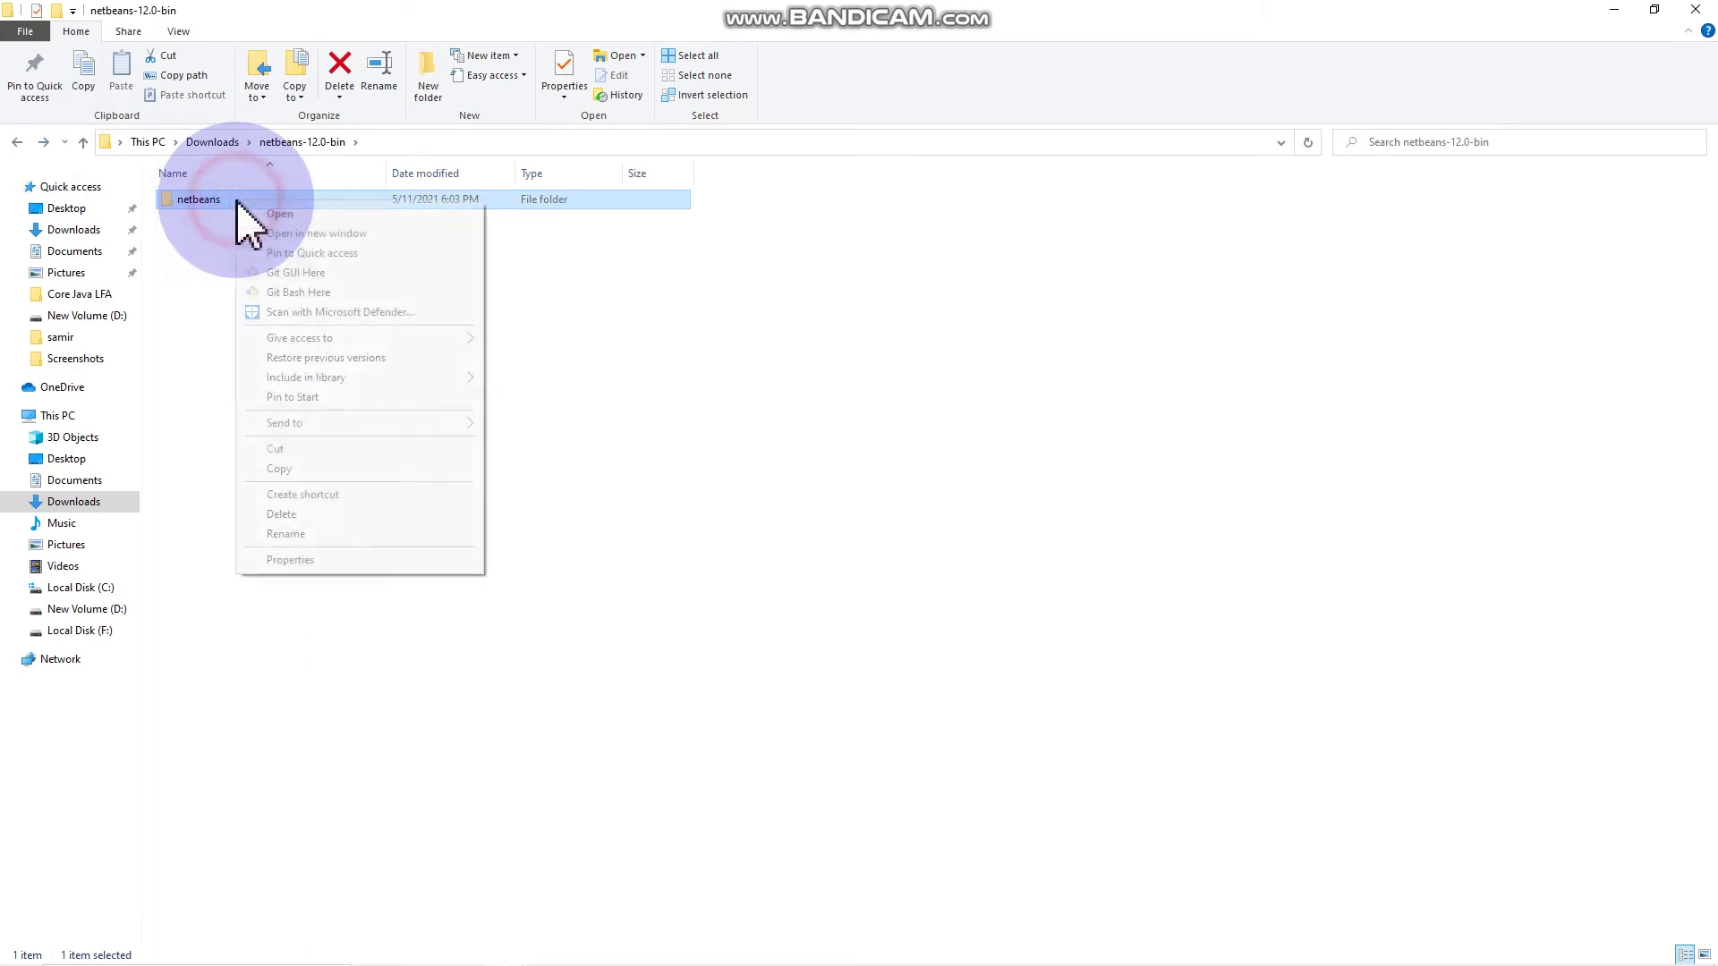
left_click(275, 448)
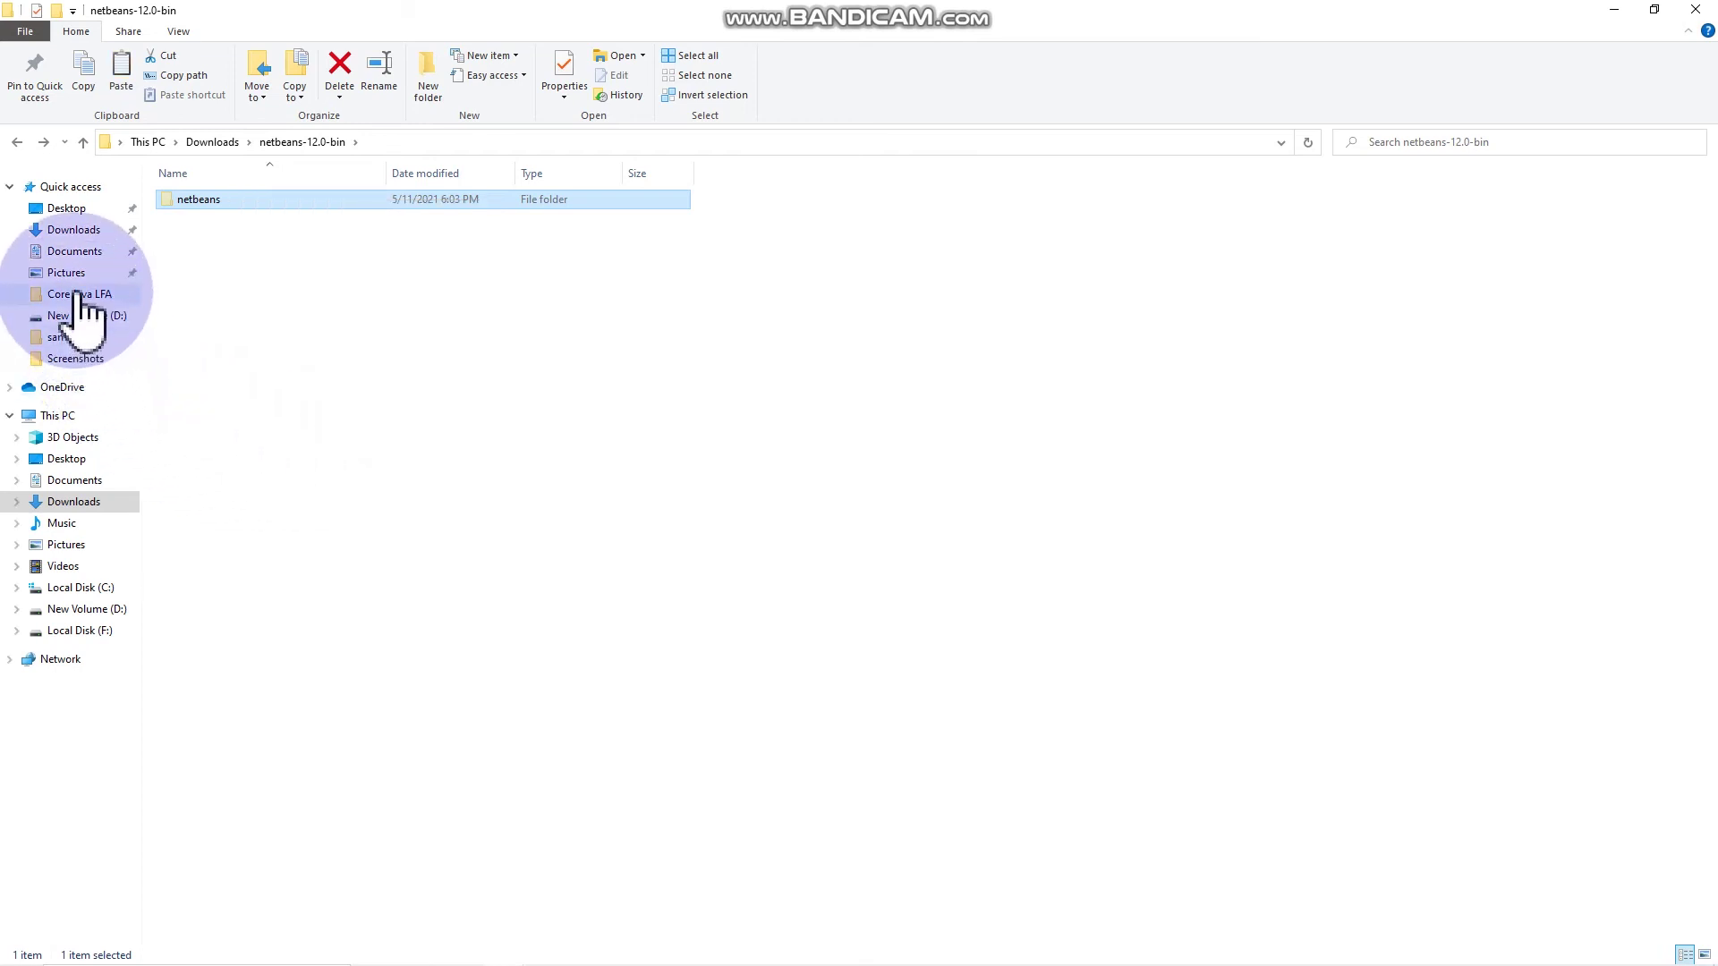
Step: Paste the cut netbeans folder into Program Files on Local Disk (C:), granting administrator permission for the move
double_click(72, 416)
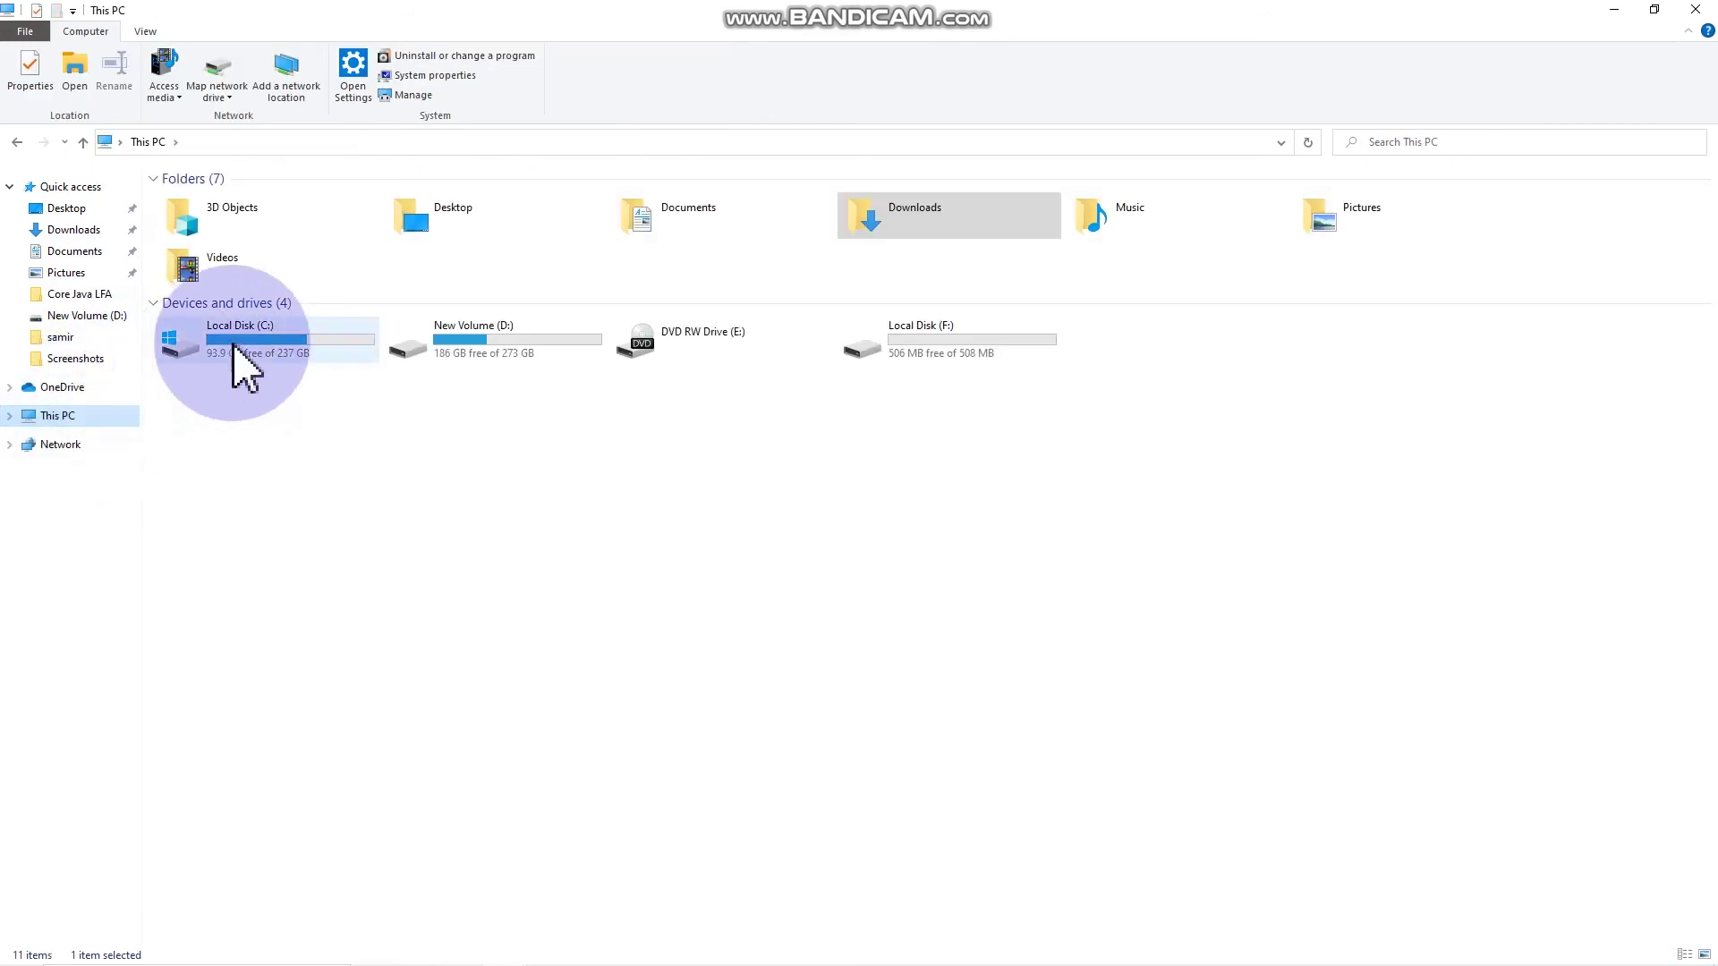
double_click(278, 345)
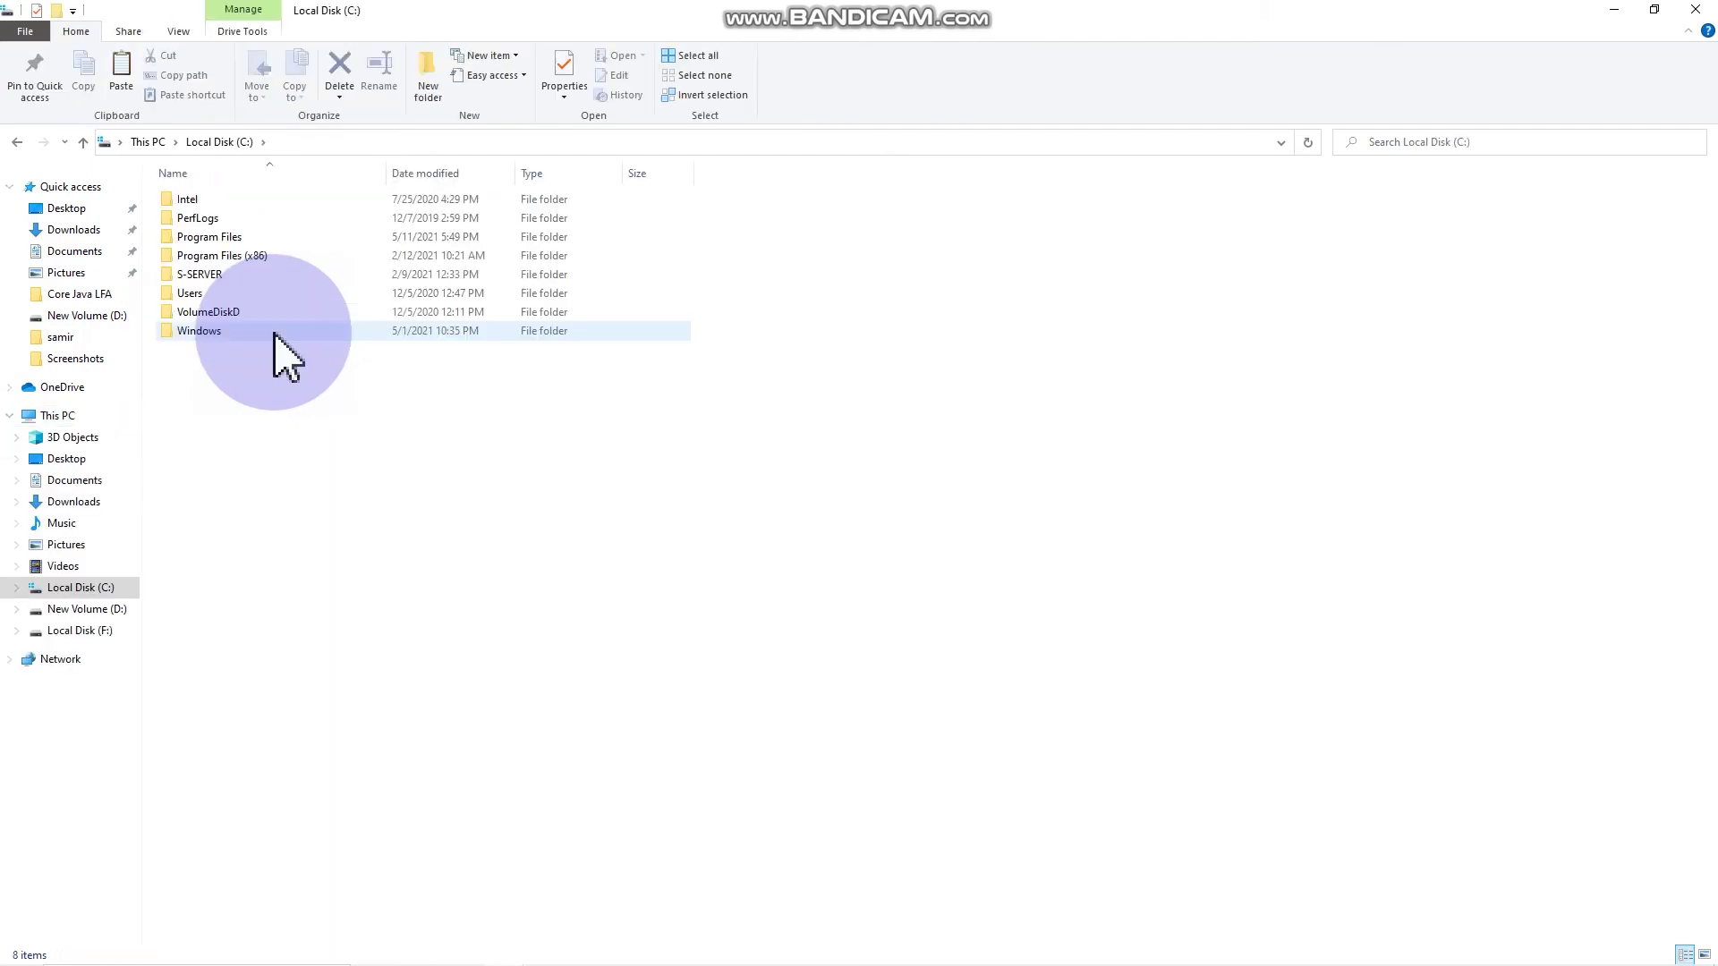
left_click(305, 236)
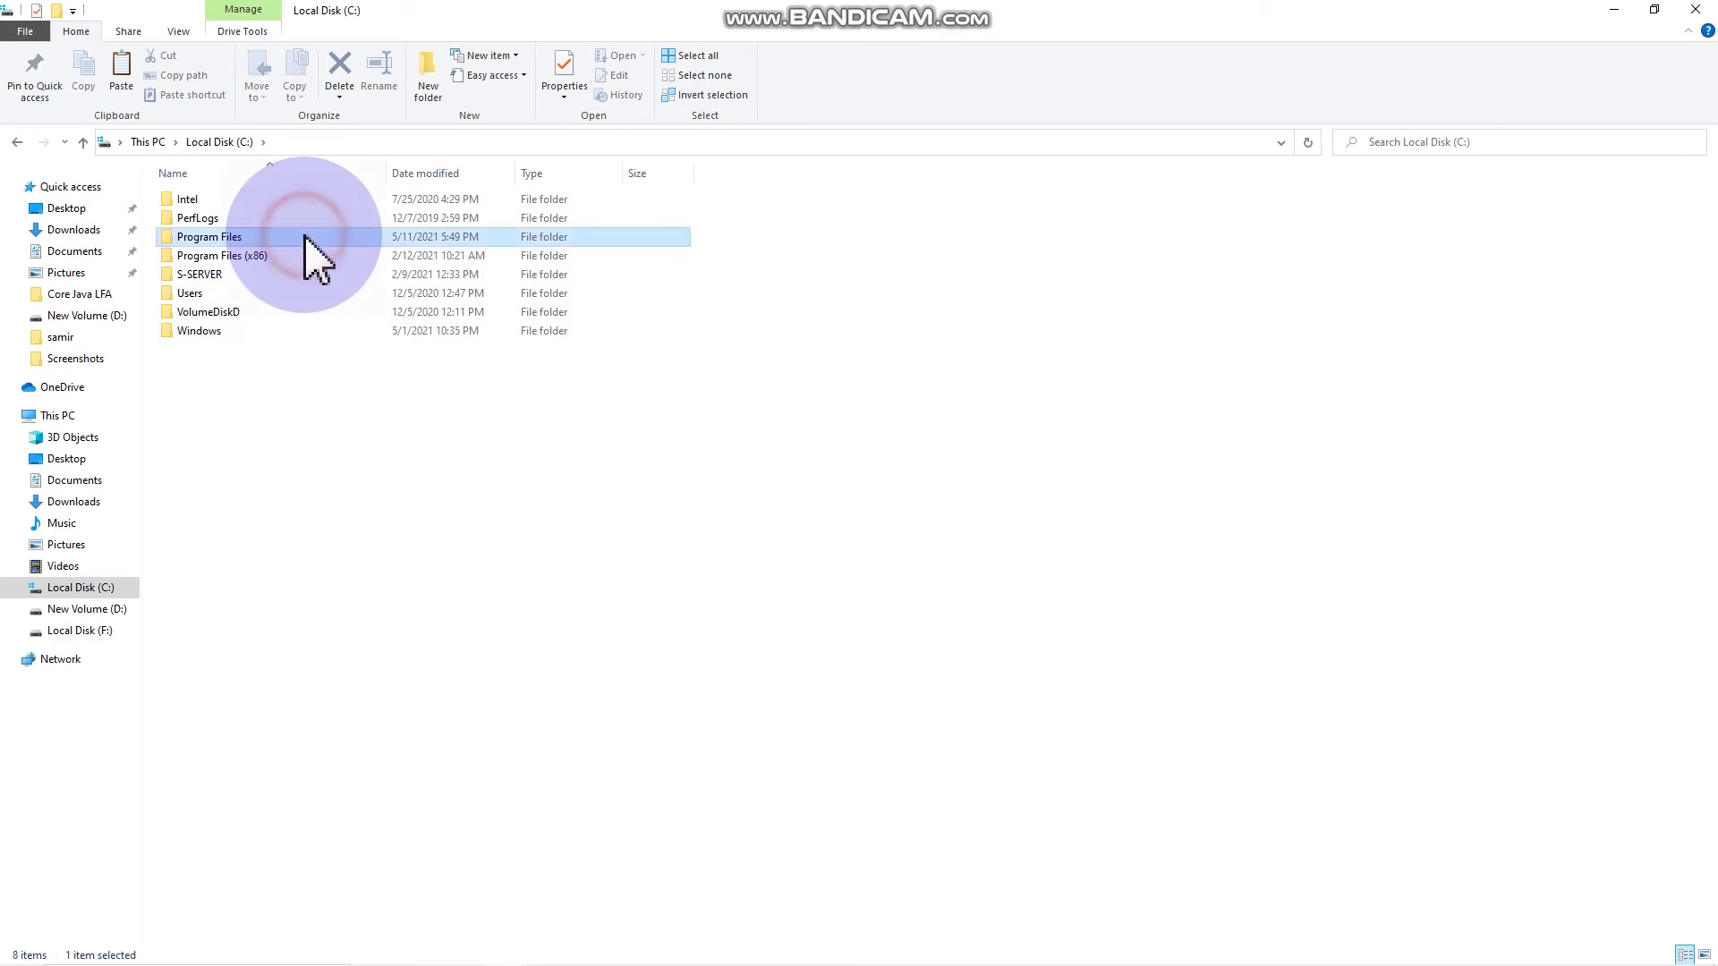
double_click(305, 237)
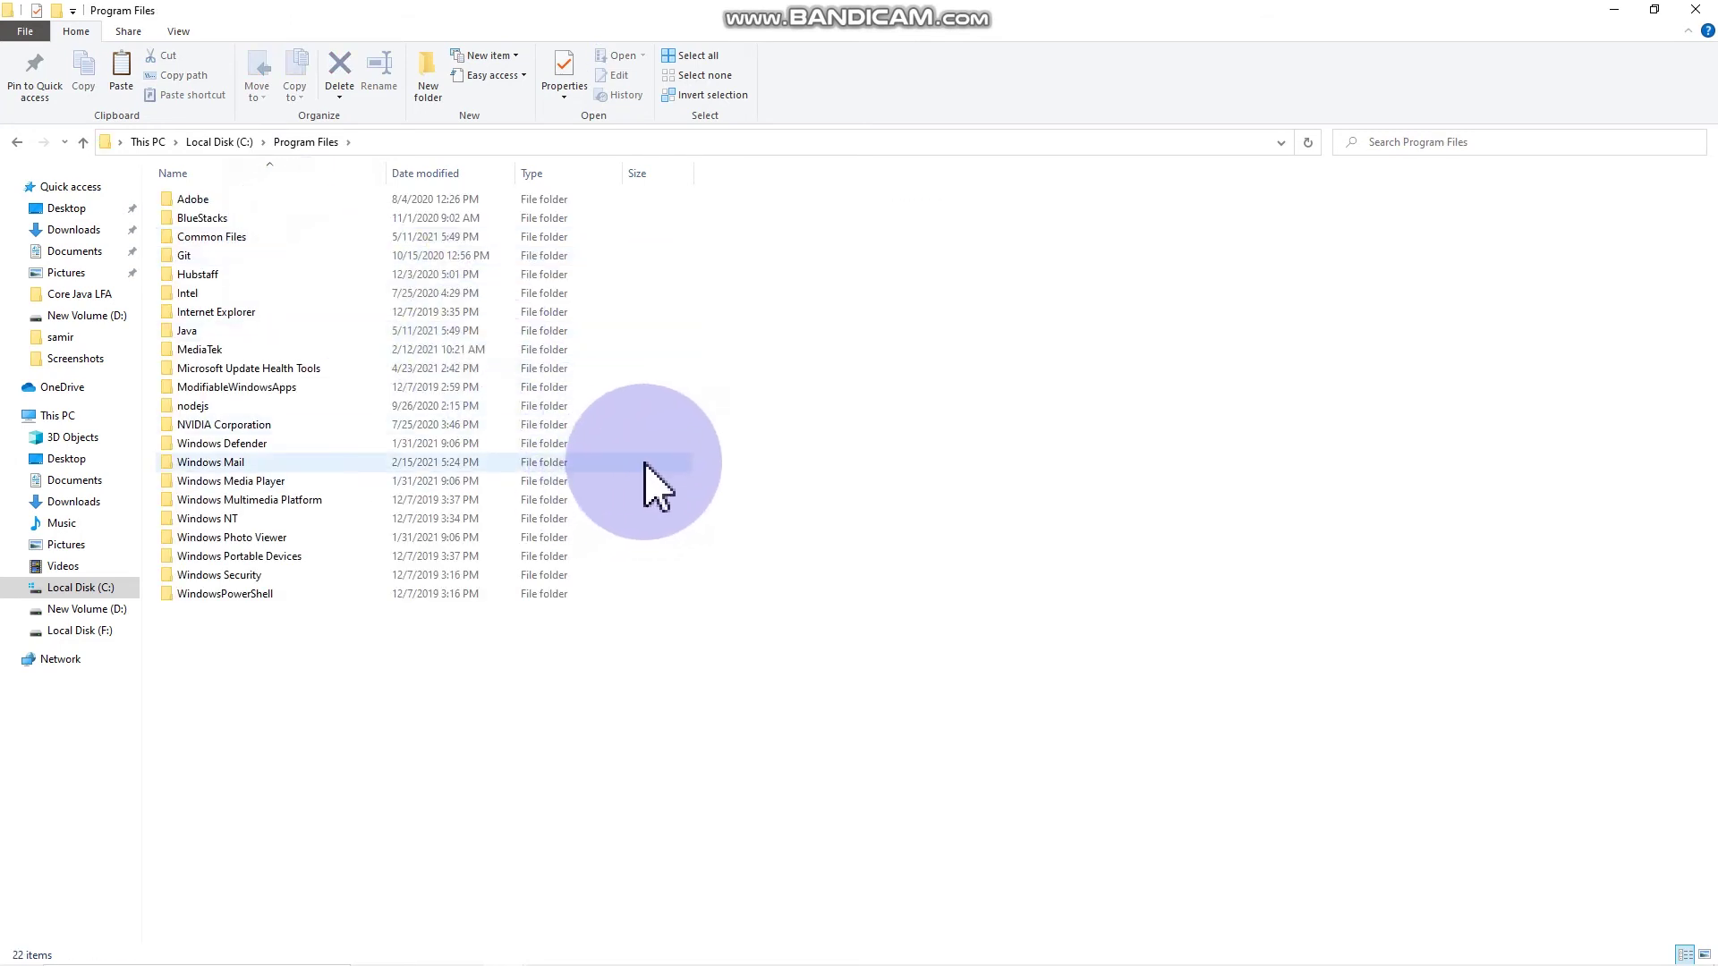
right_click(517, 664)
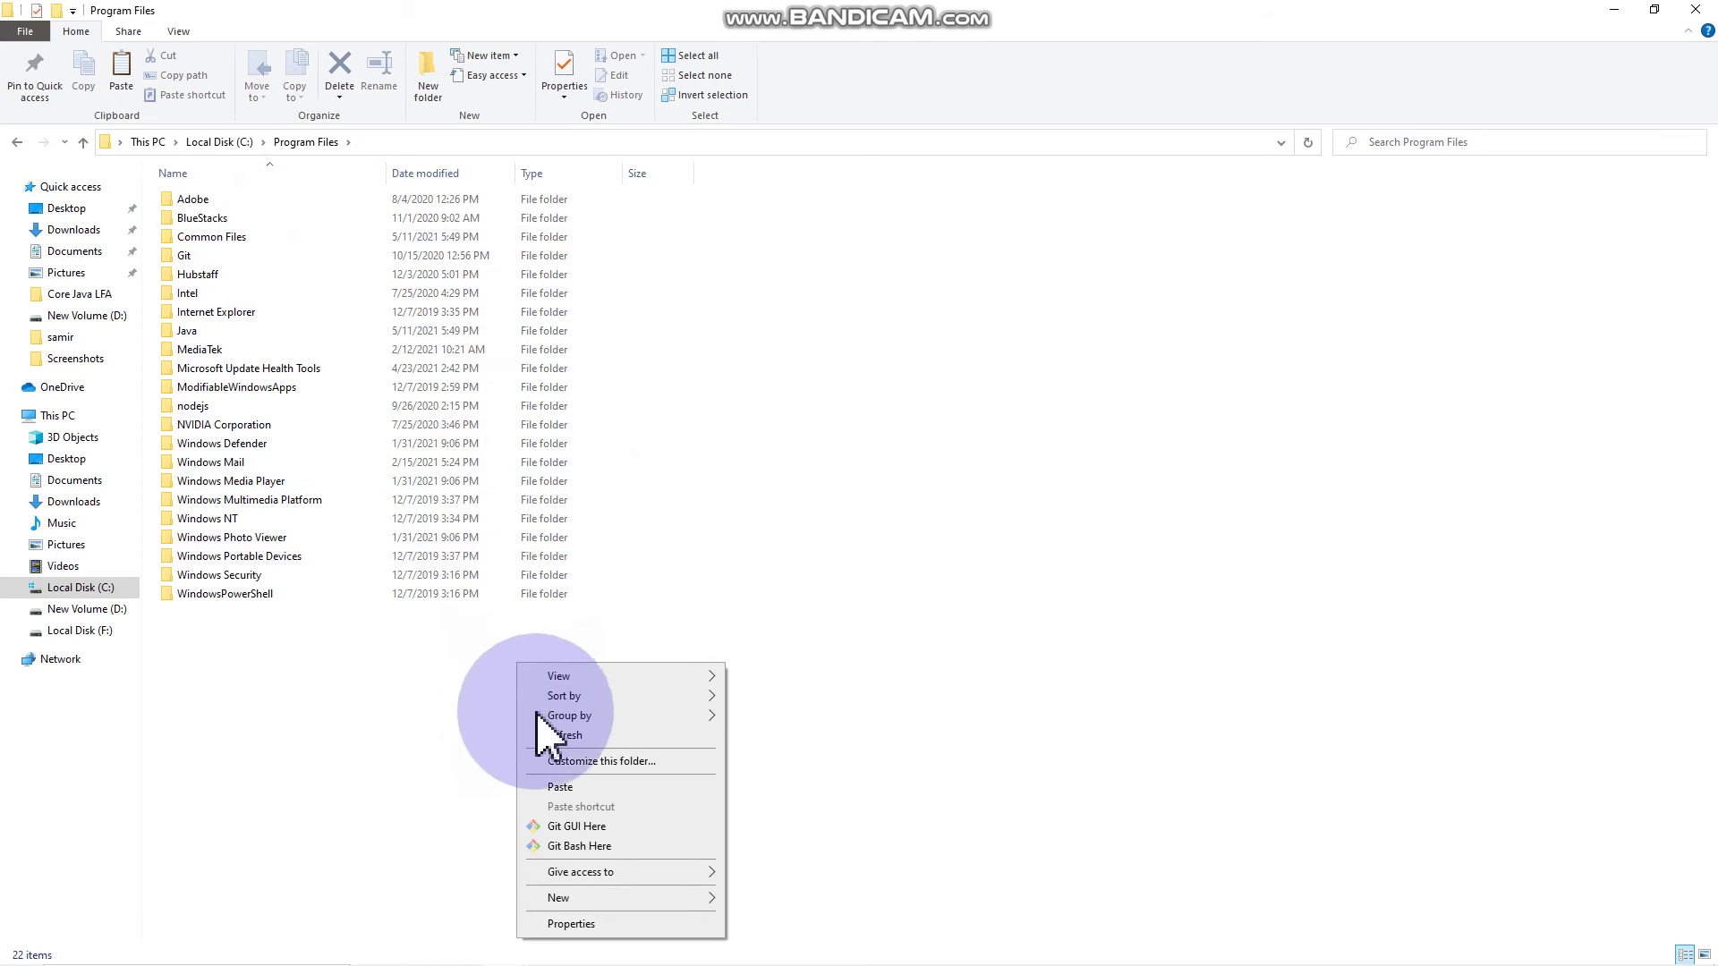
left_click(583, 788)
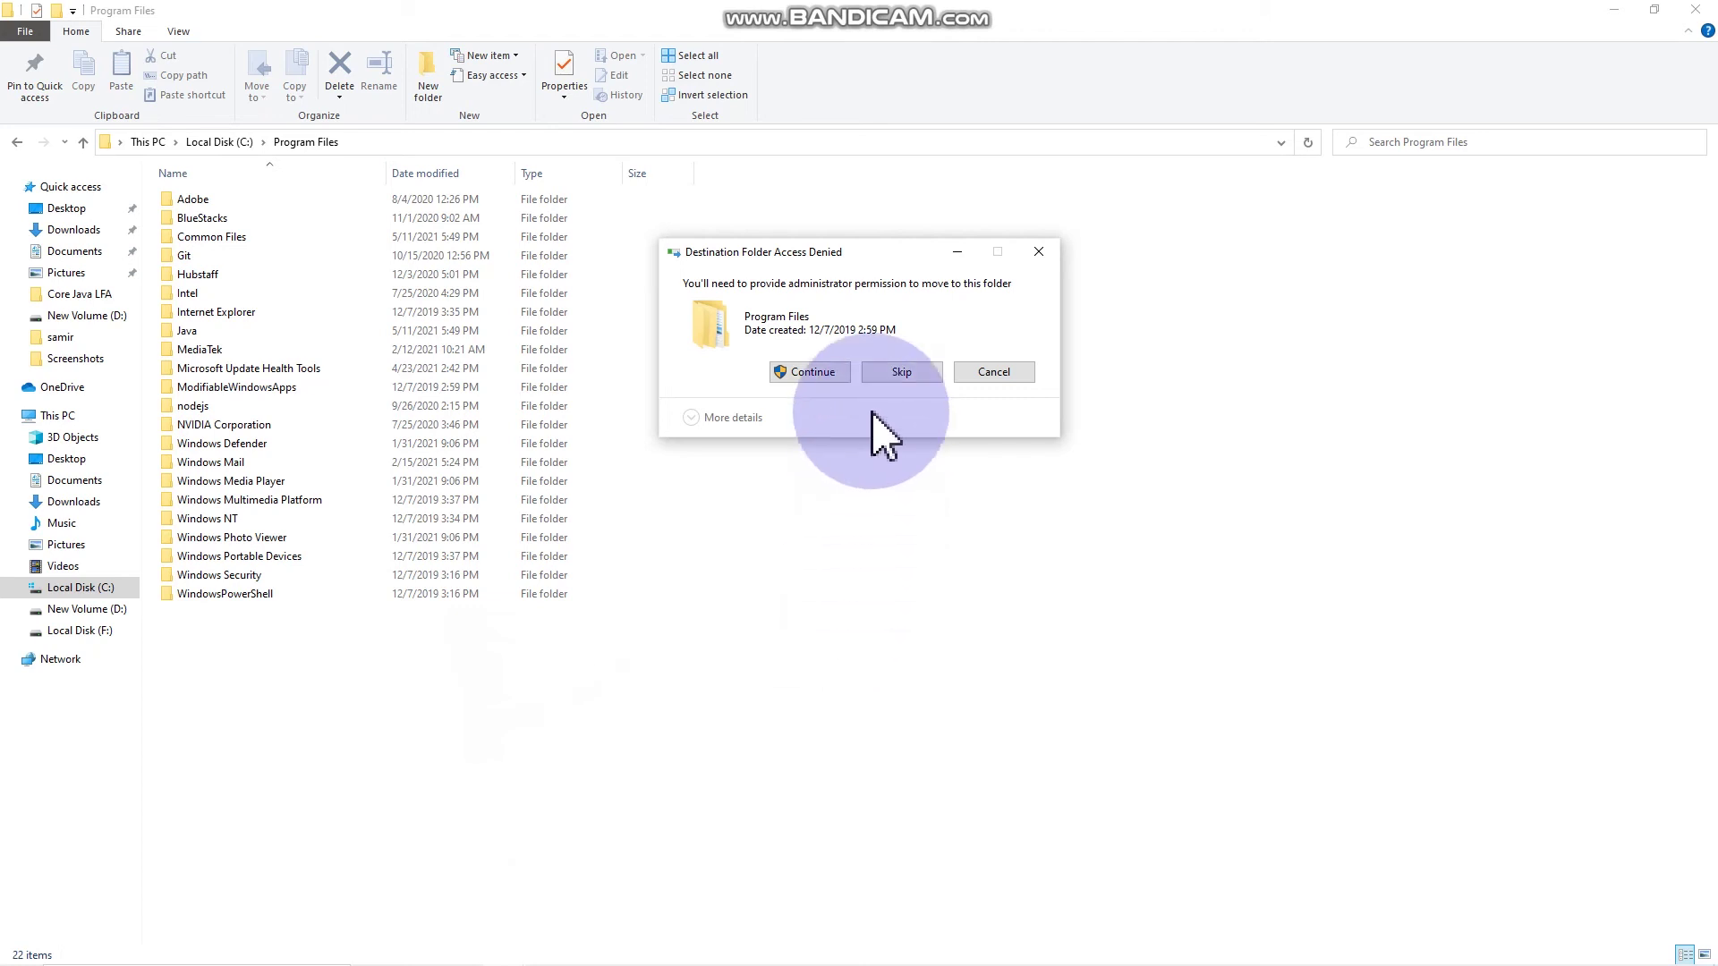
left_click(832, 373)
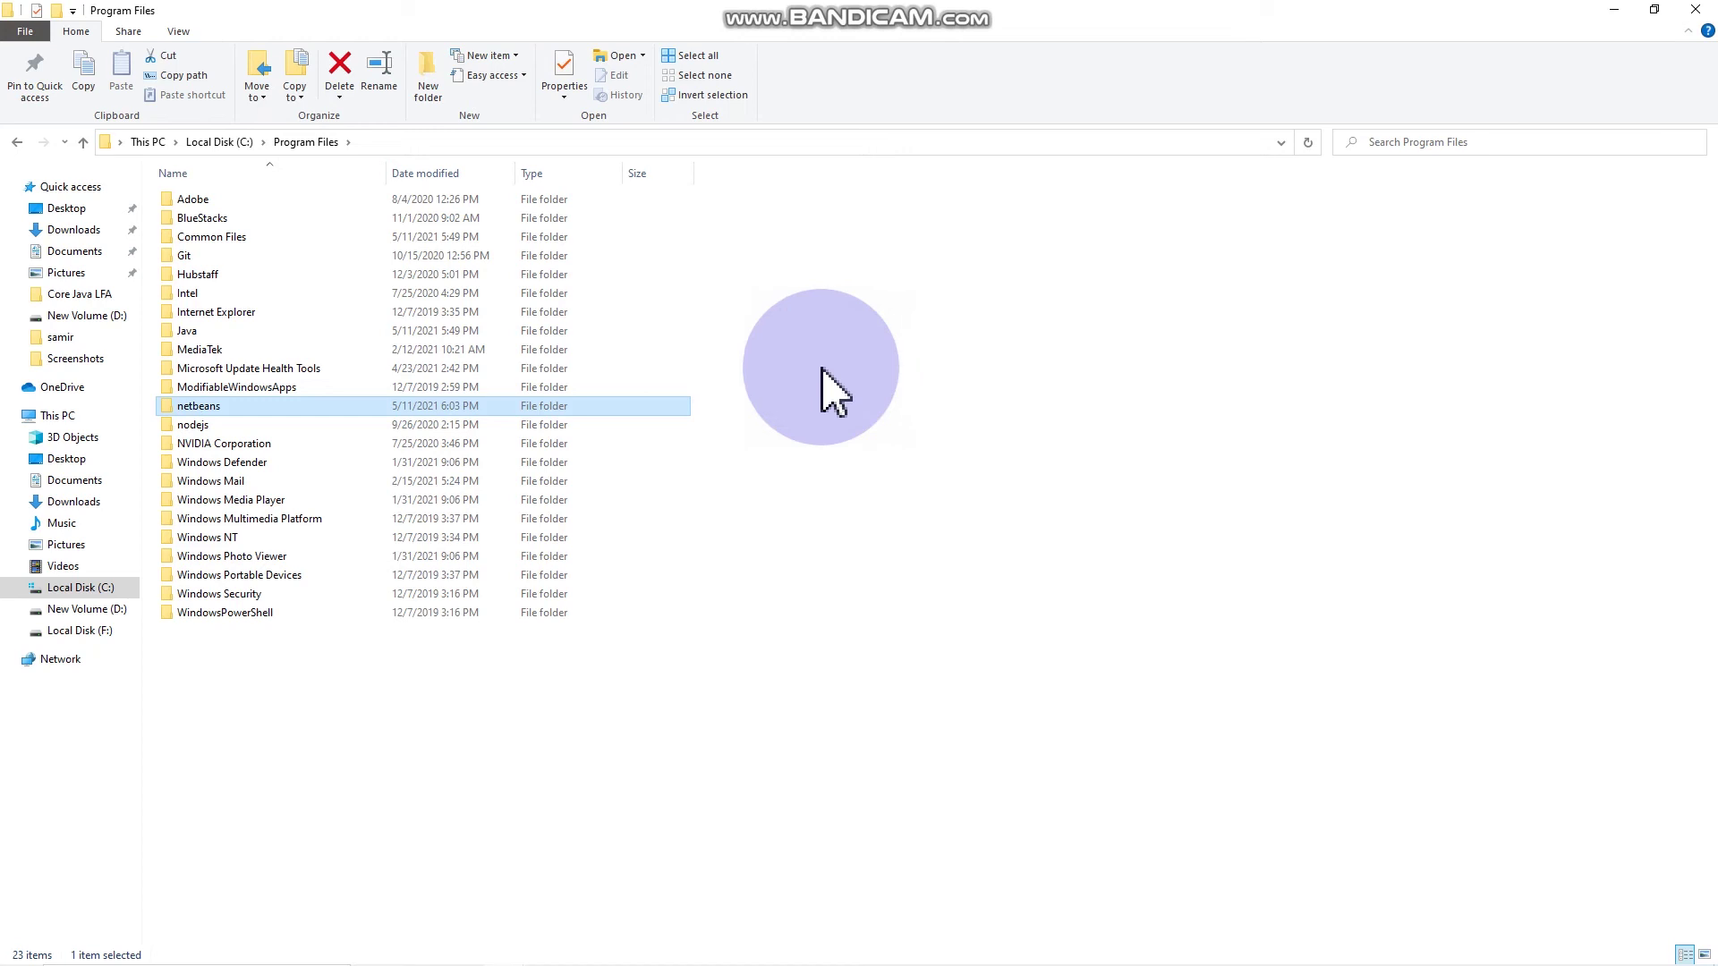
Step: Launch the netbeans64 application from the bin folder of the moved netbeans folder and maximise the NetBeans IDE window
double_click(569, 409)
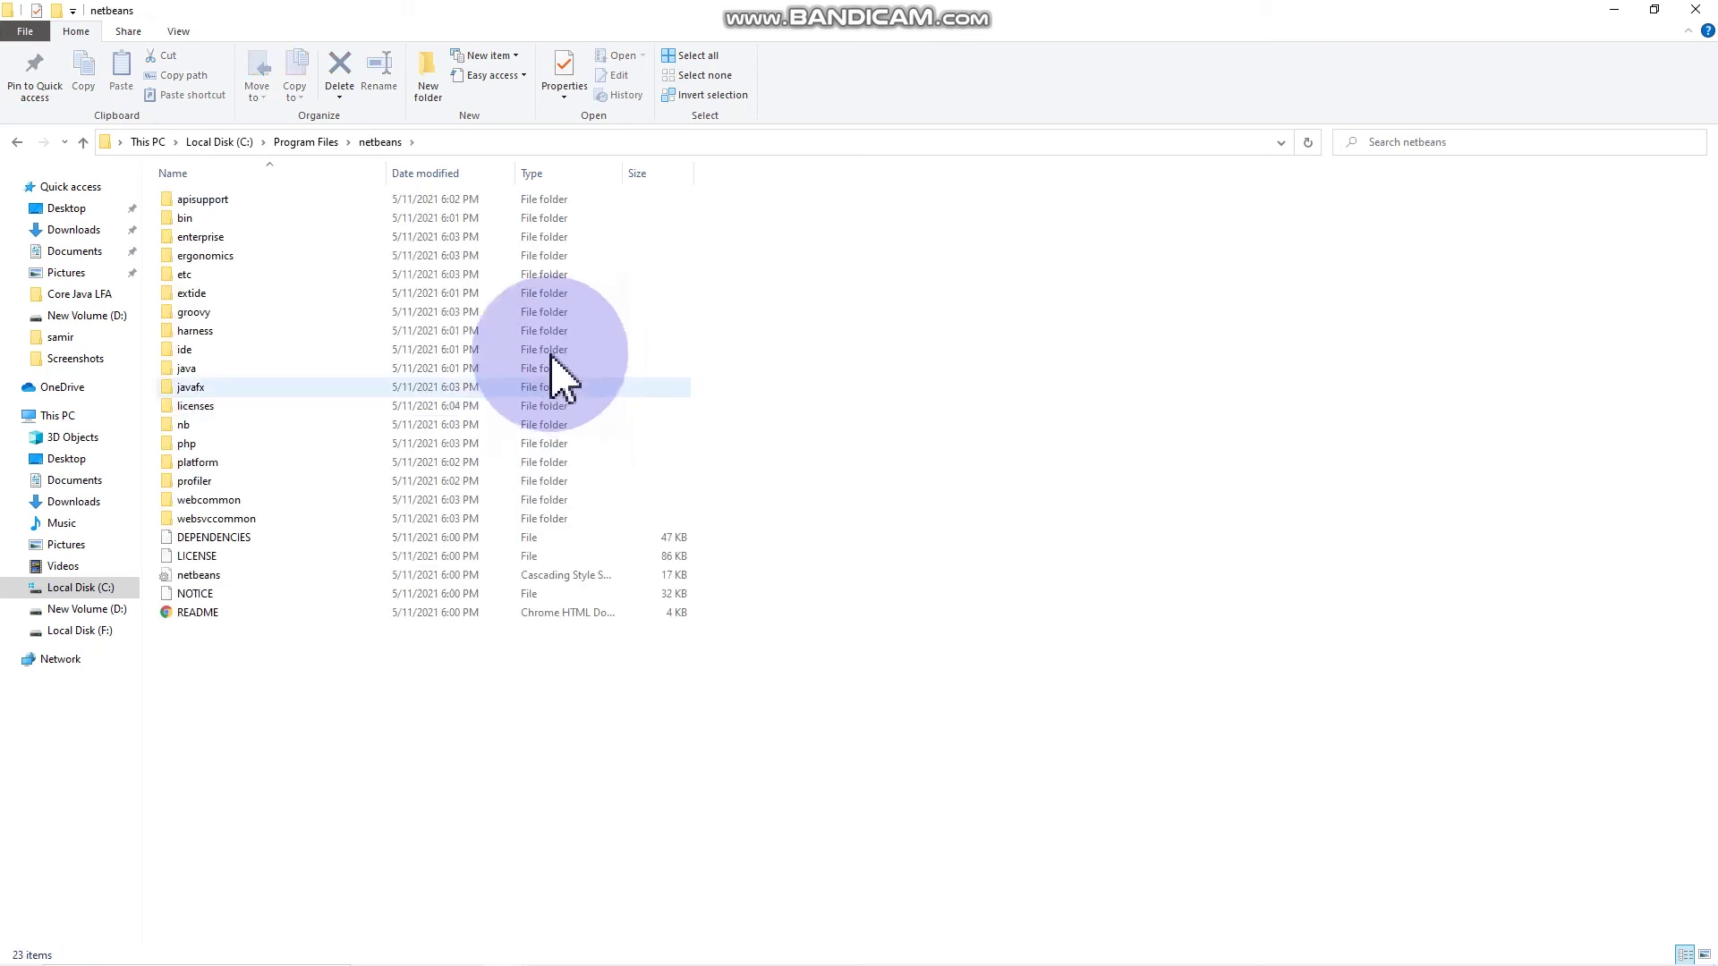
double_click(434, 217)
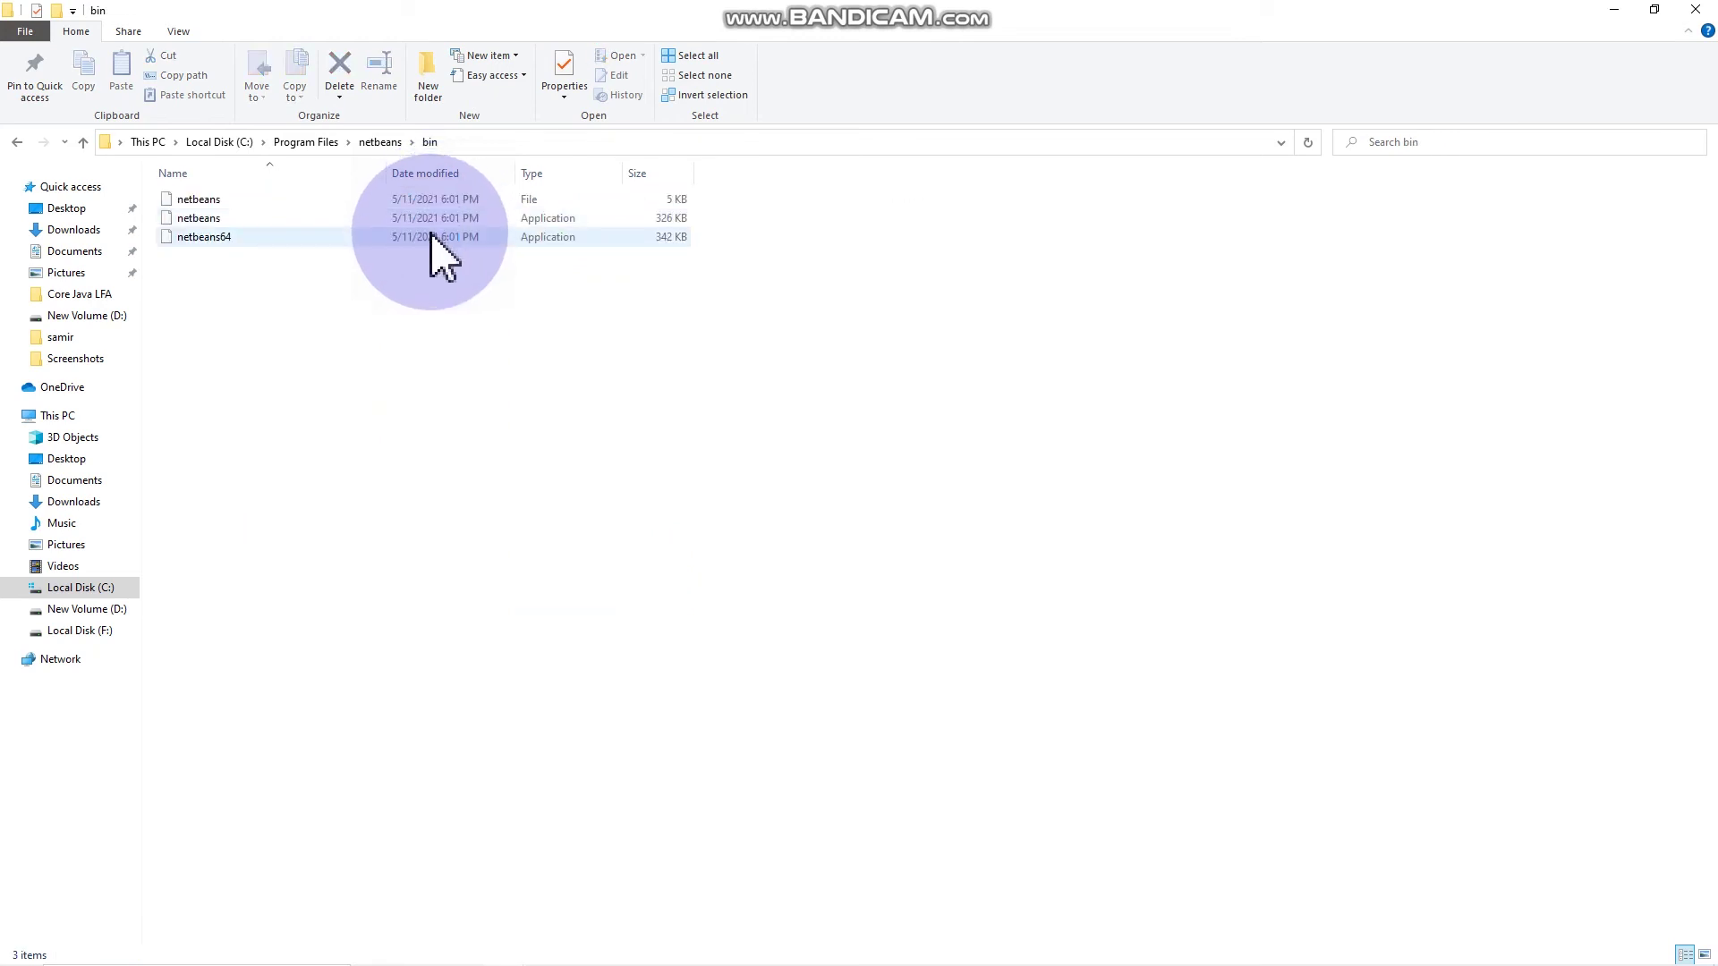
double_click(432, 237)
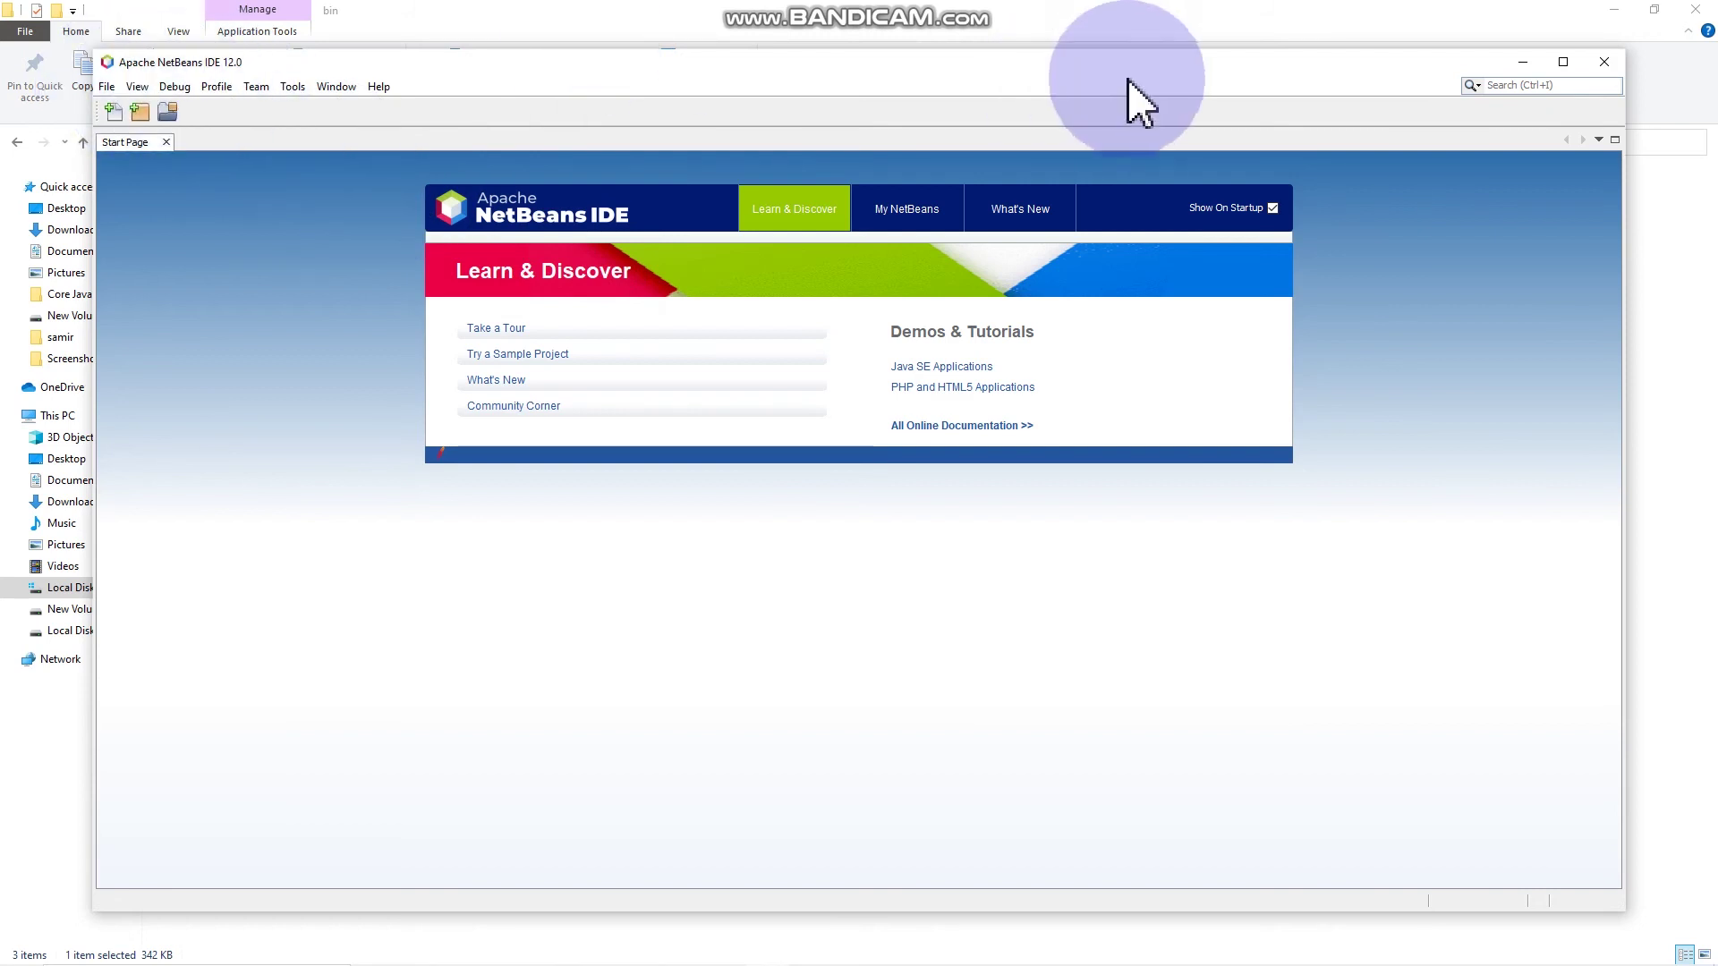
left_click(1564, 61)
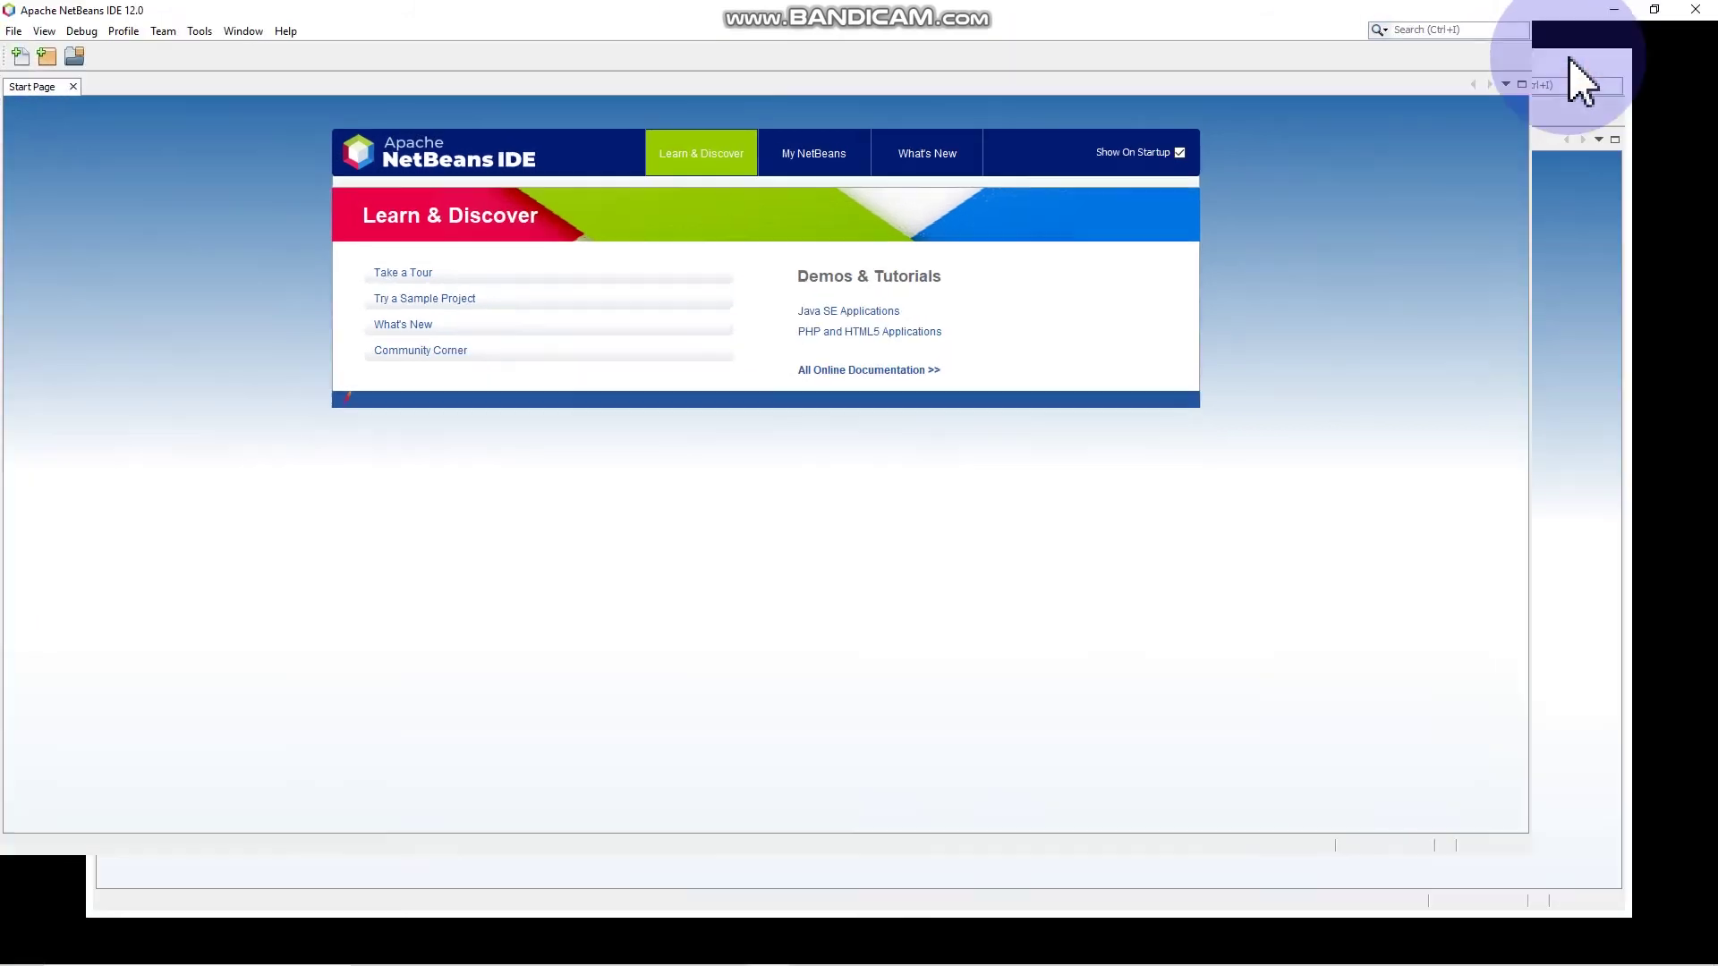
Step: Start a new project of type Java Application in the Java with Ant category, proceeding to its name and location settings
left_click(14, 32)
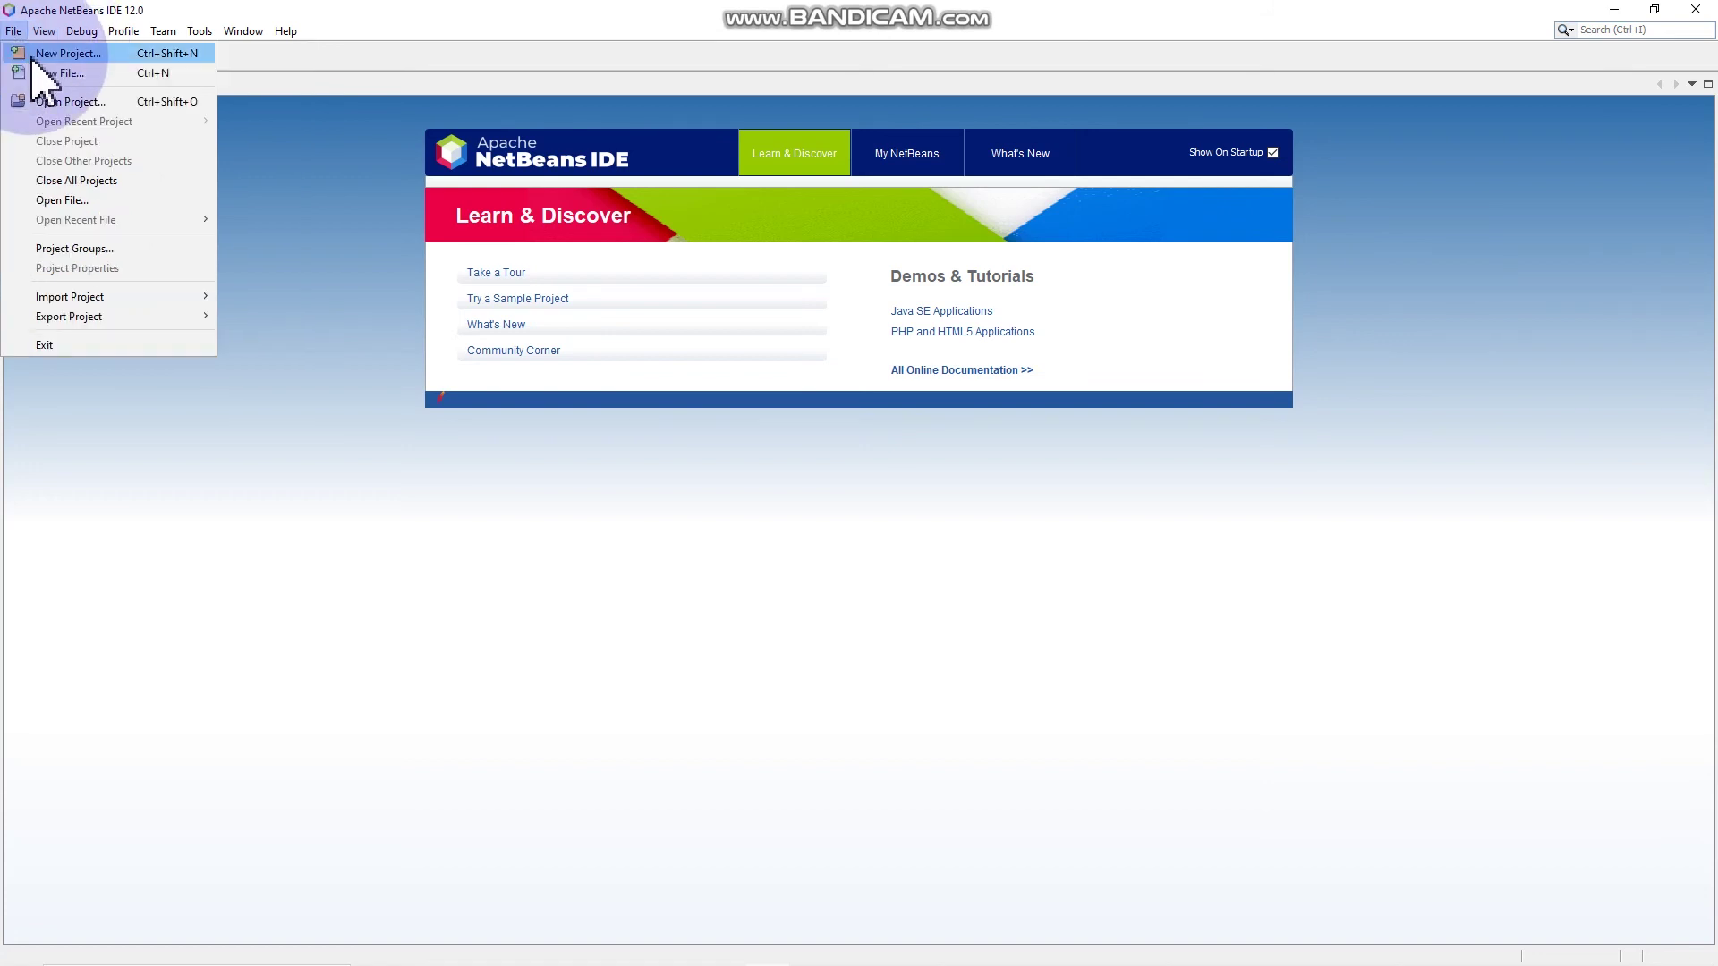
left_click(32, 55)
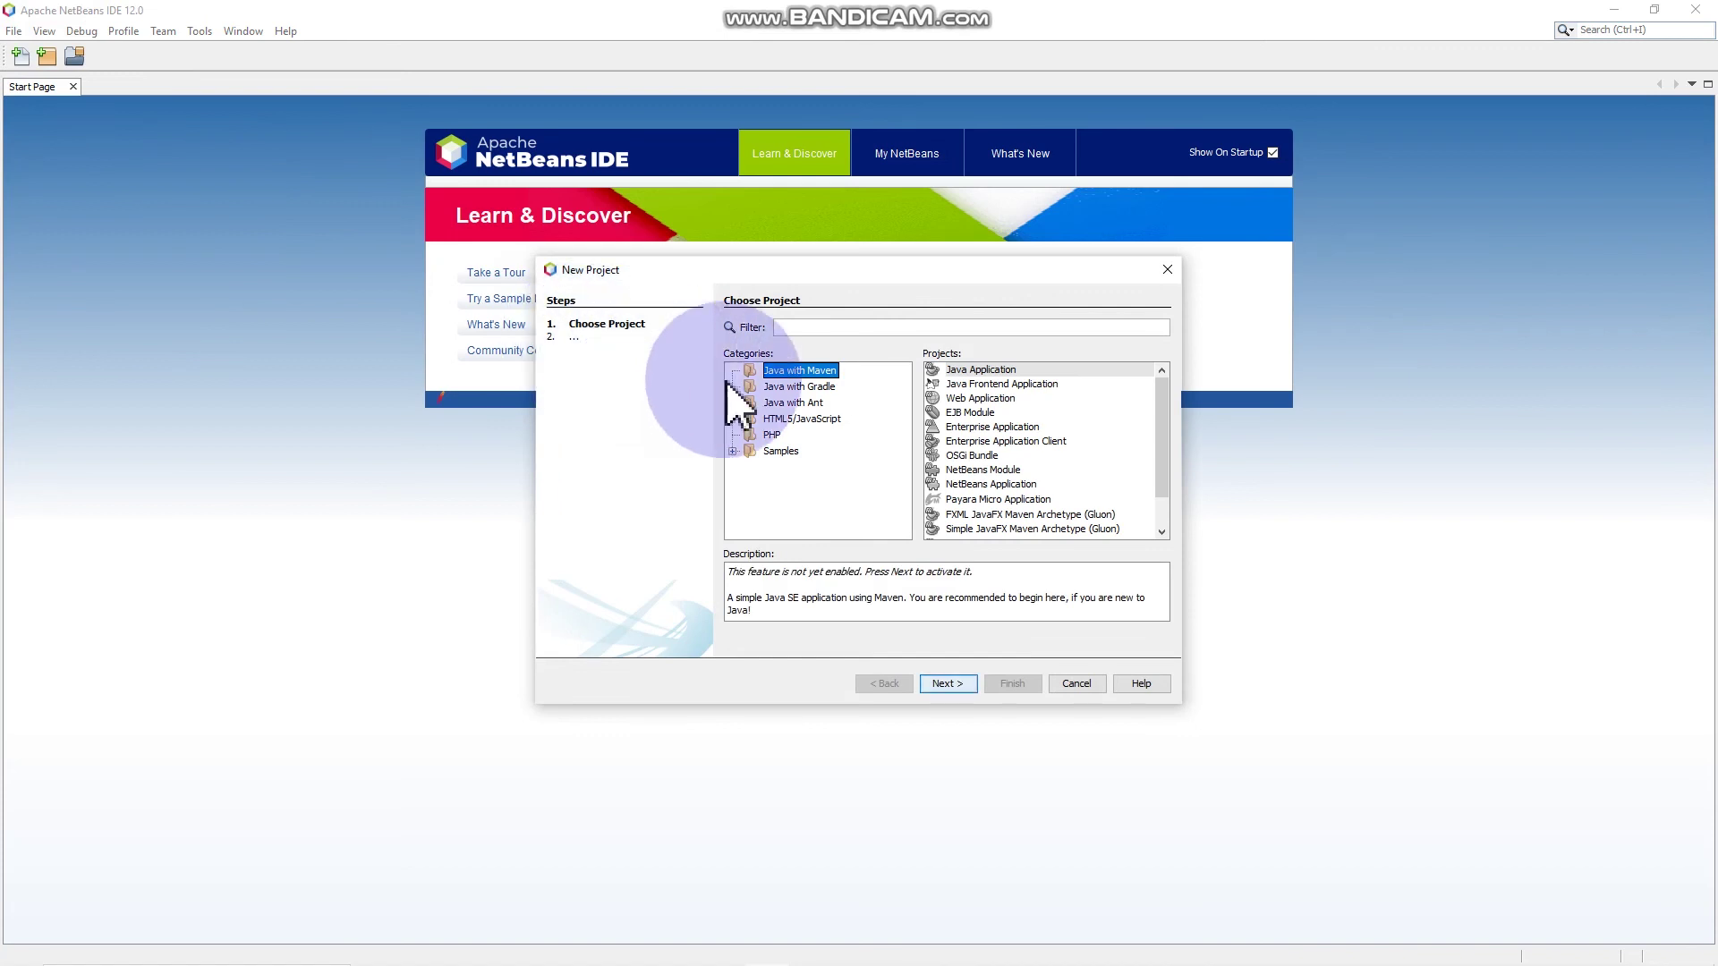
left_click(787, 404)
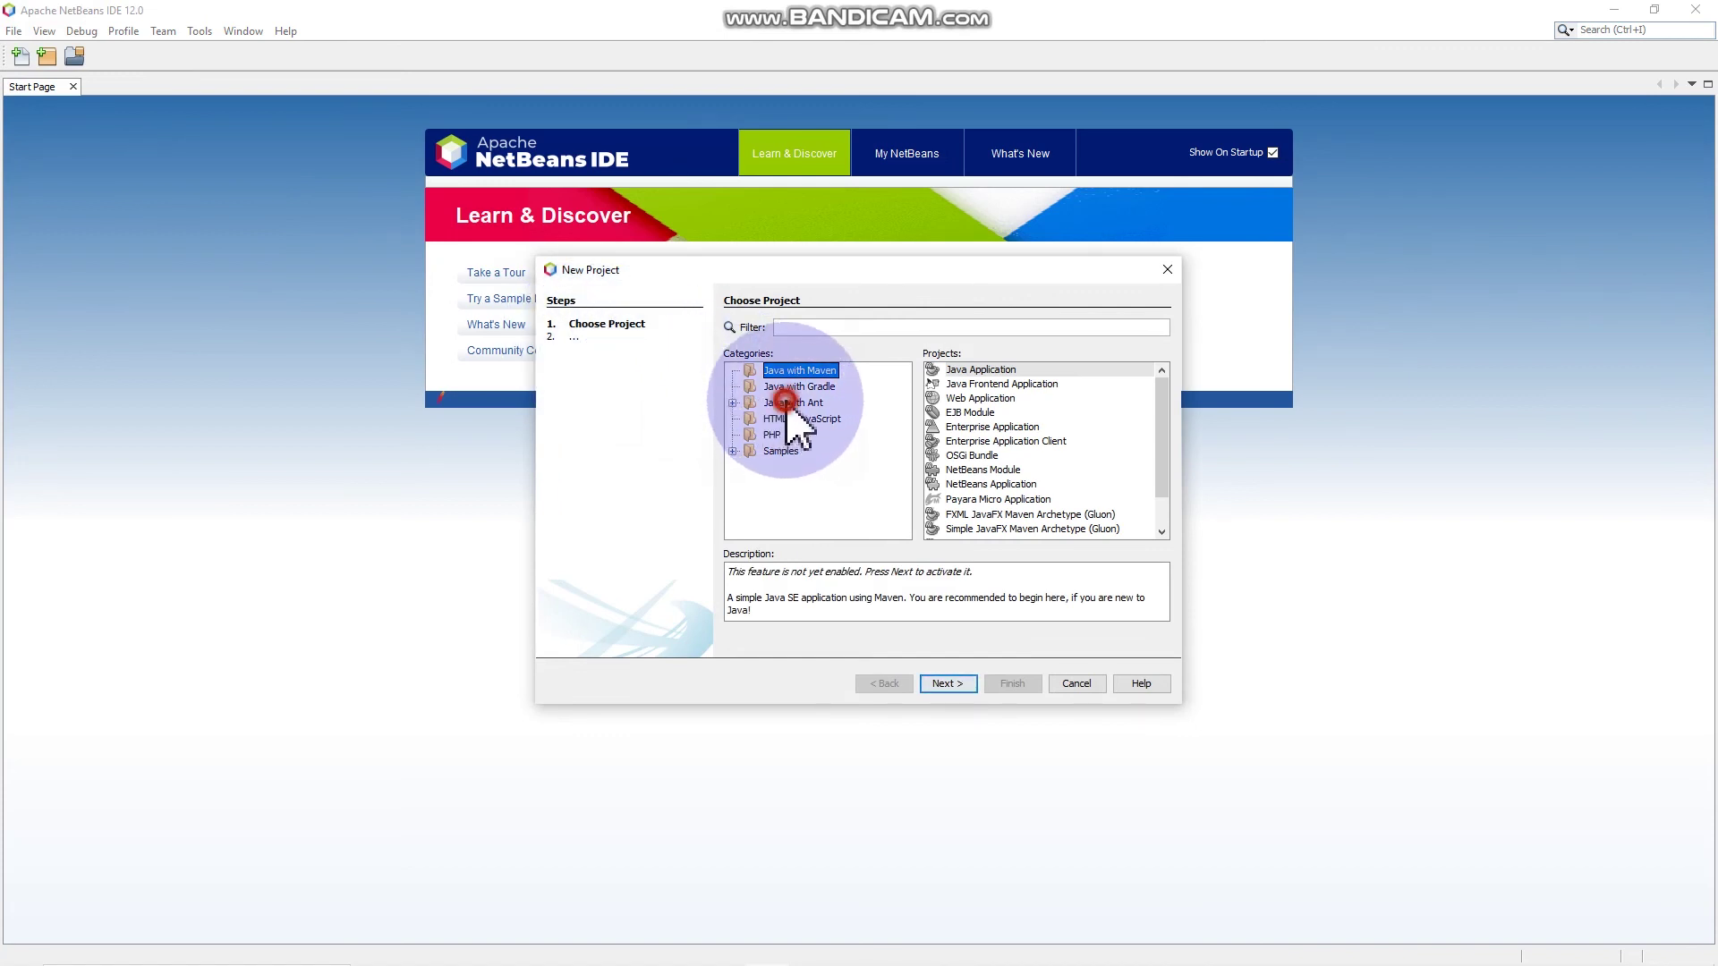
double_click(788, 404)
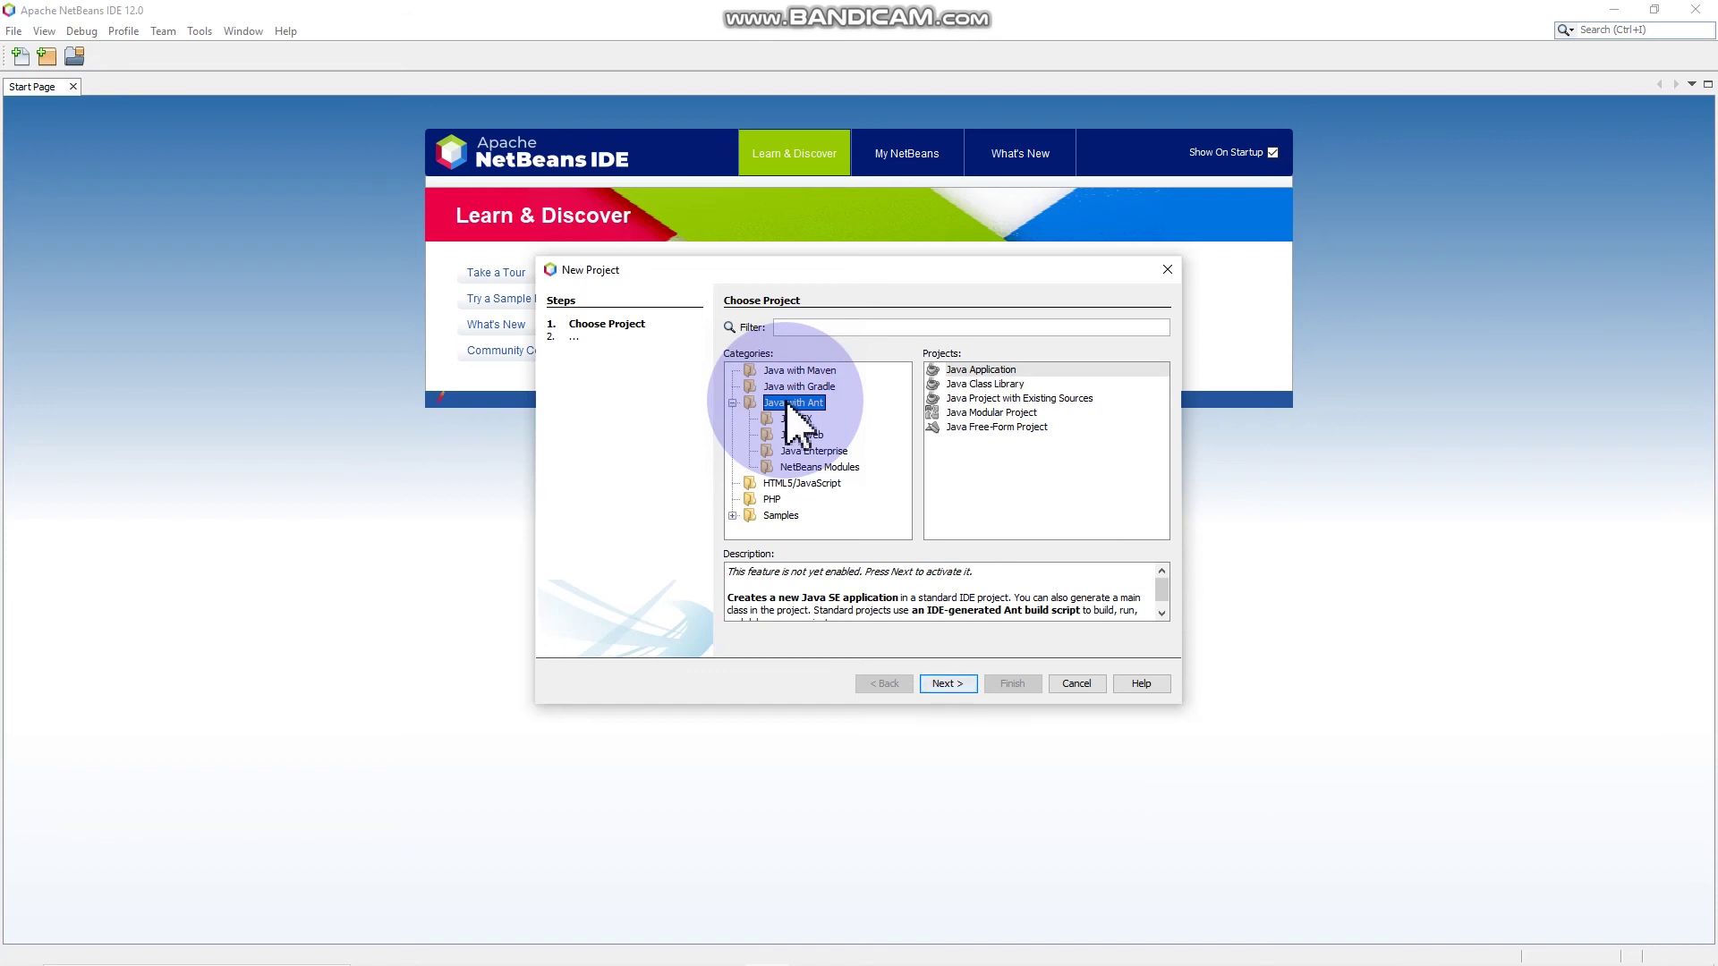
double_click(1011, 371)
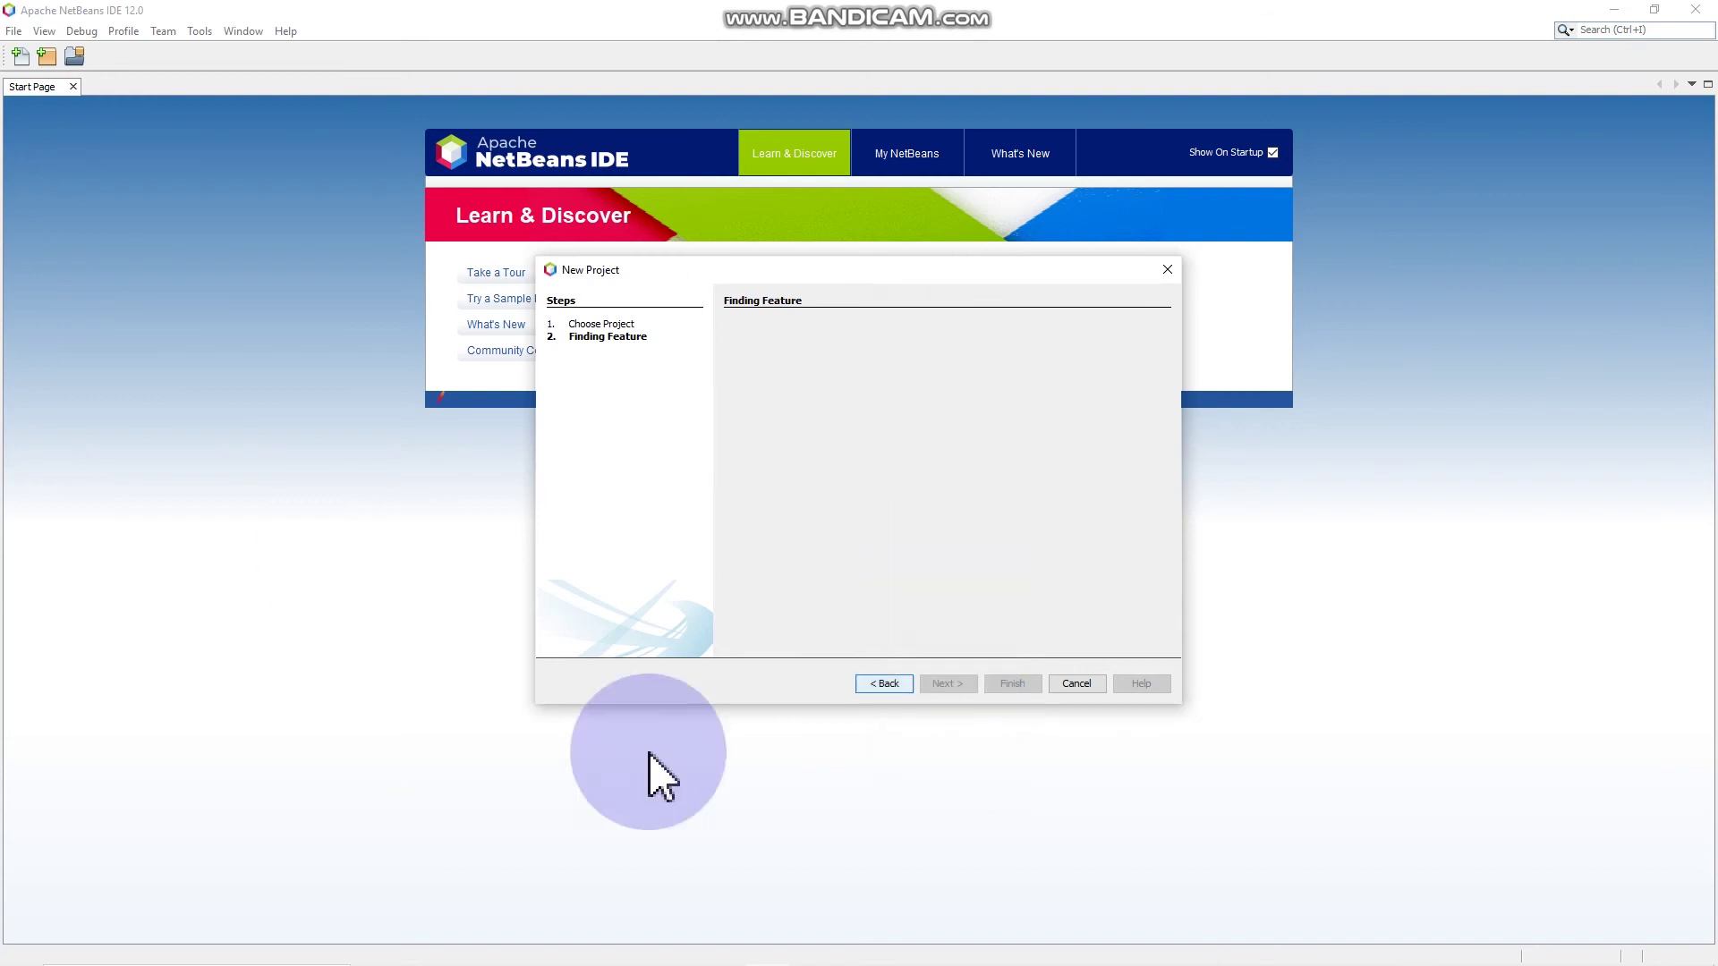
left_click(918, 427)
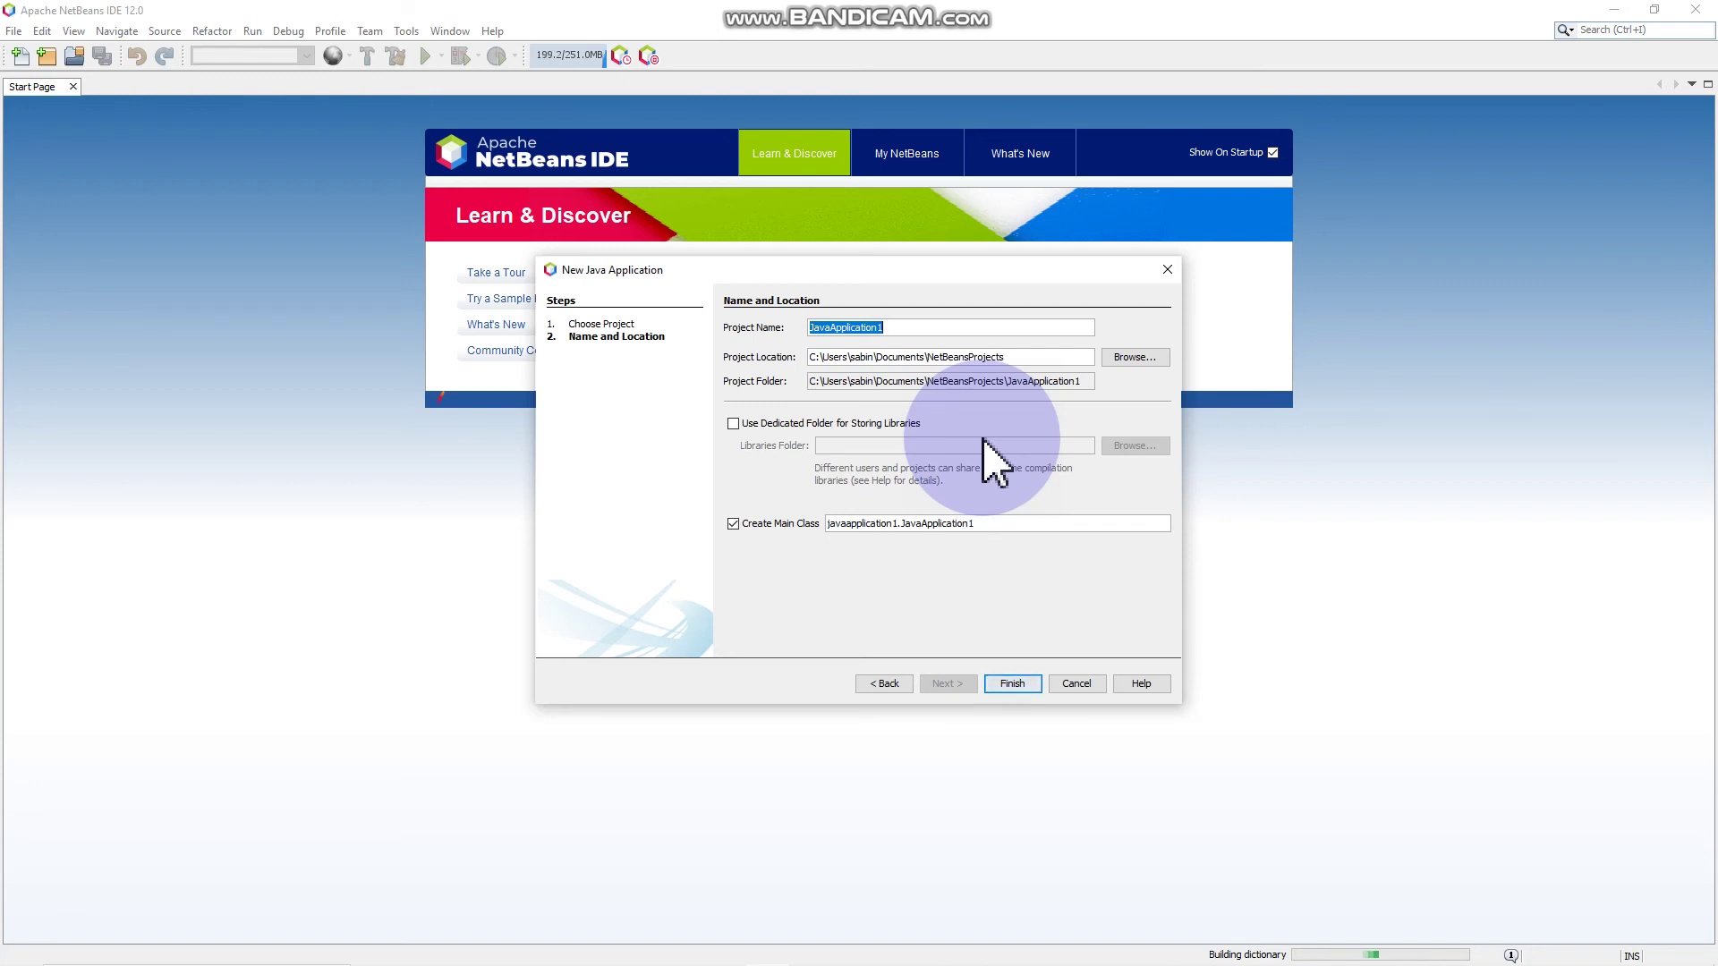
Step: Replace the default project name with "new java application"
key("BackSpace")
type("new ")
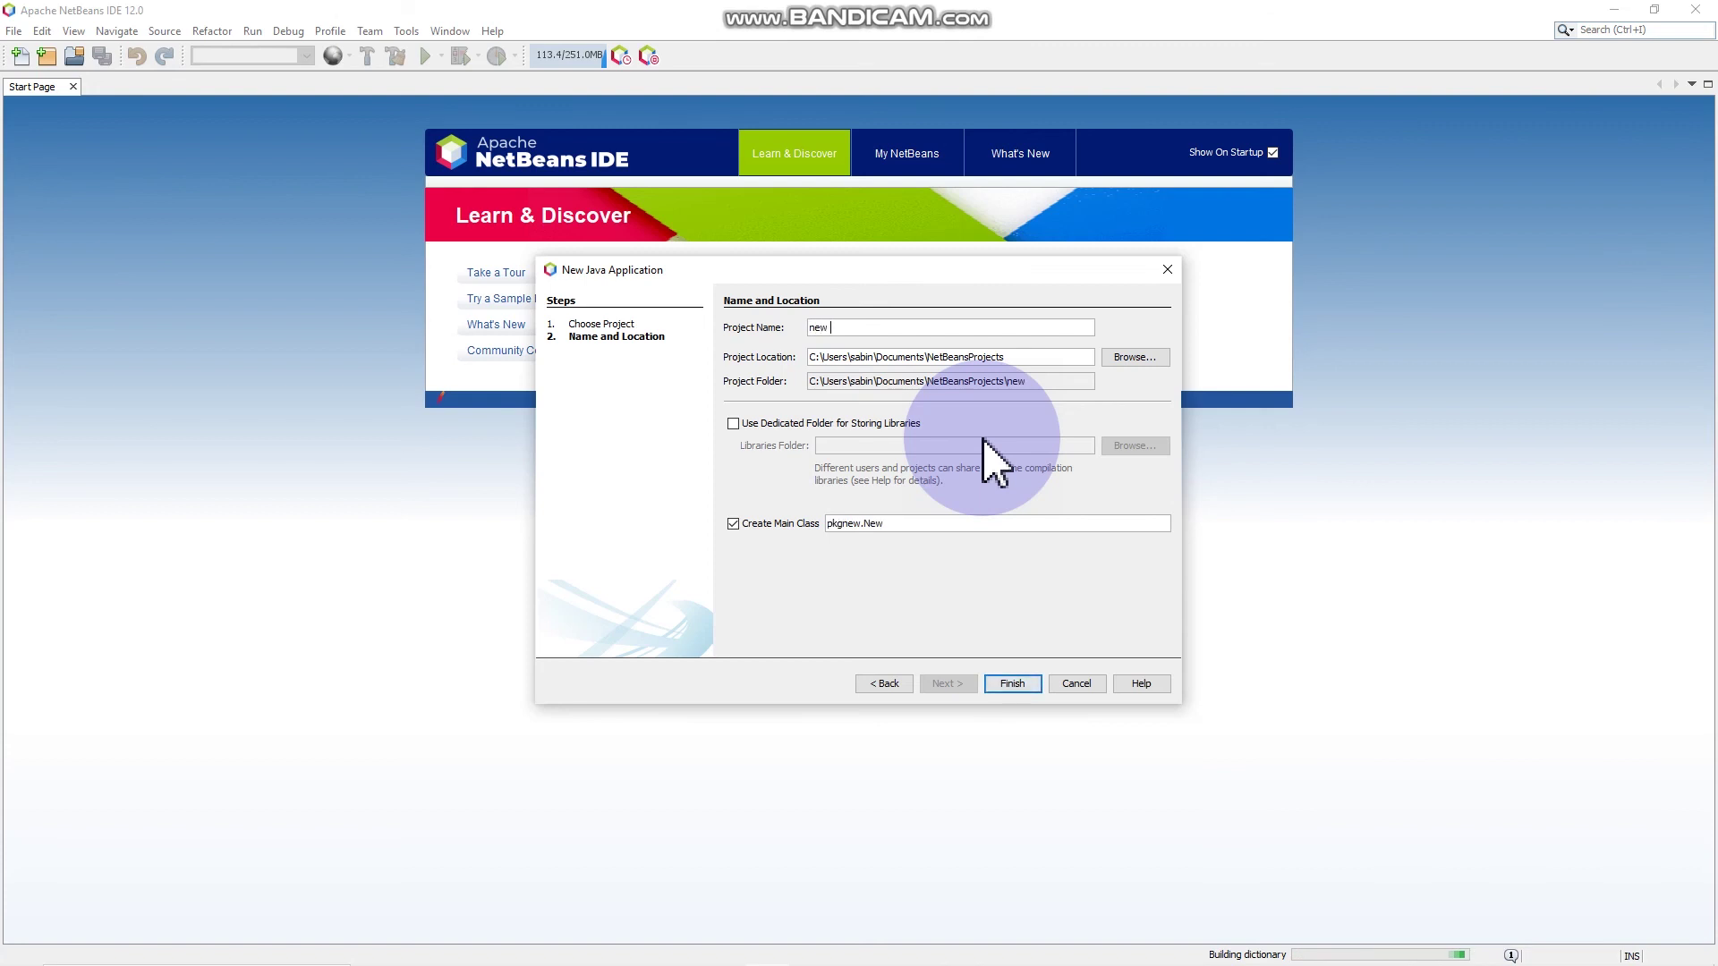
type("java")
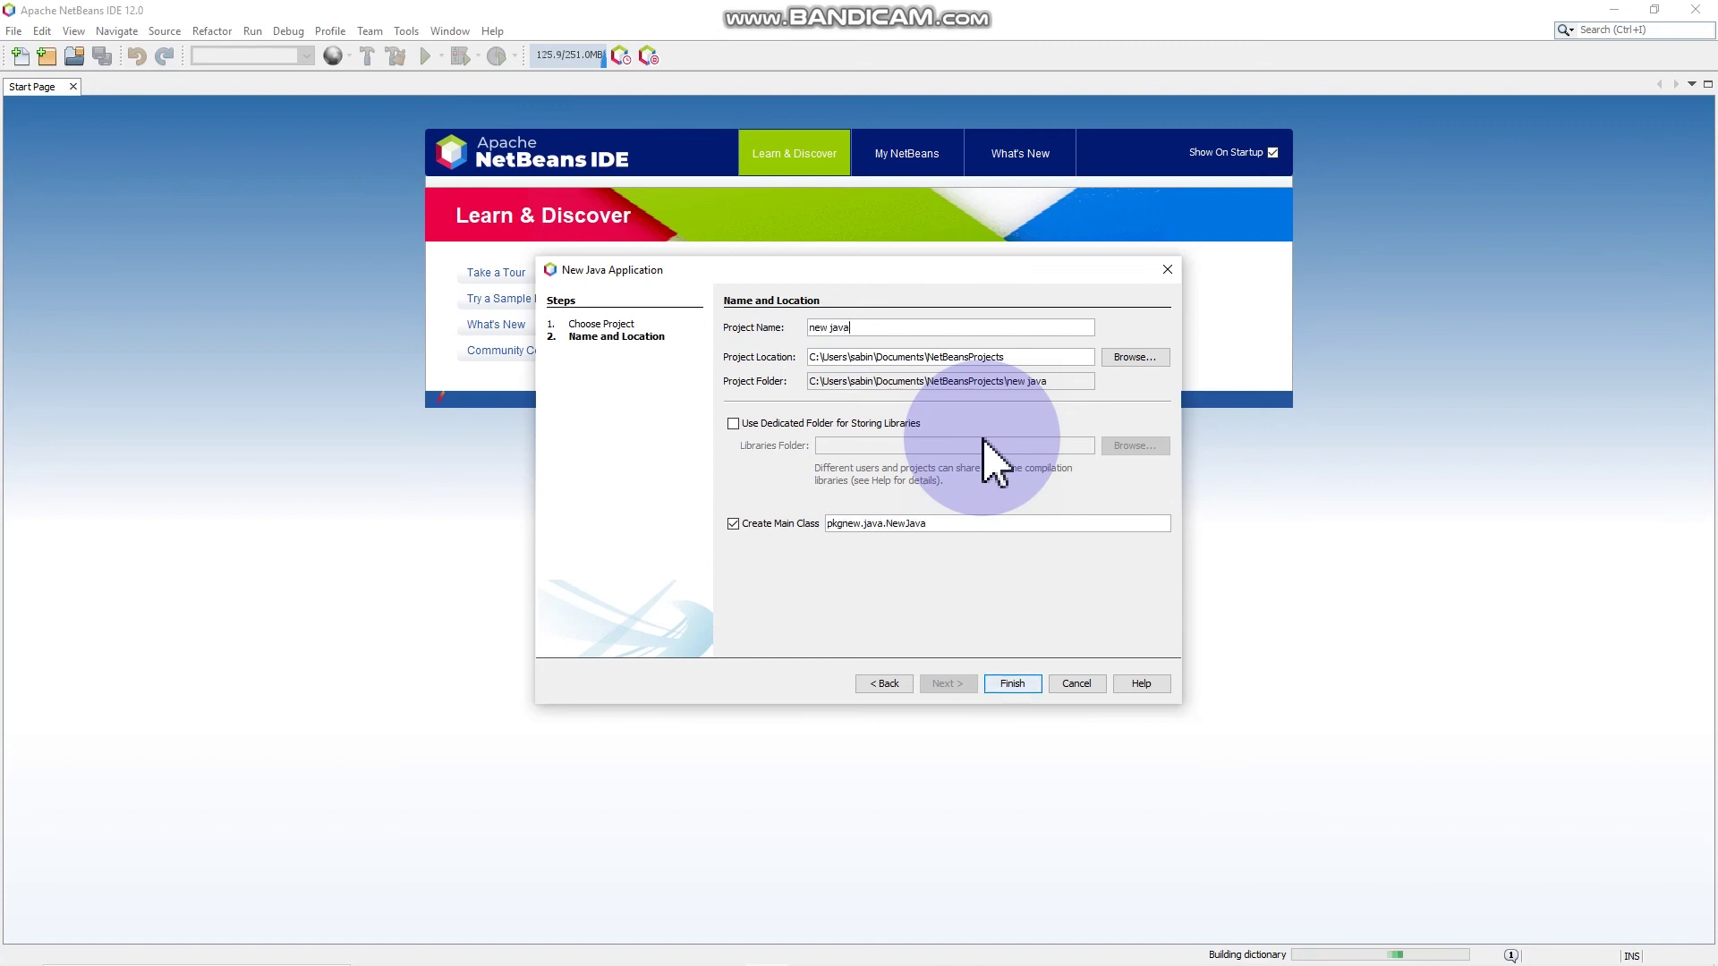
type(" app")
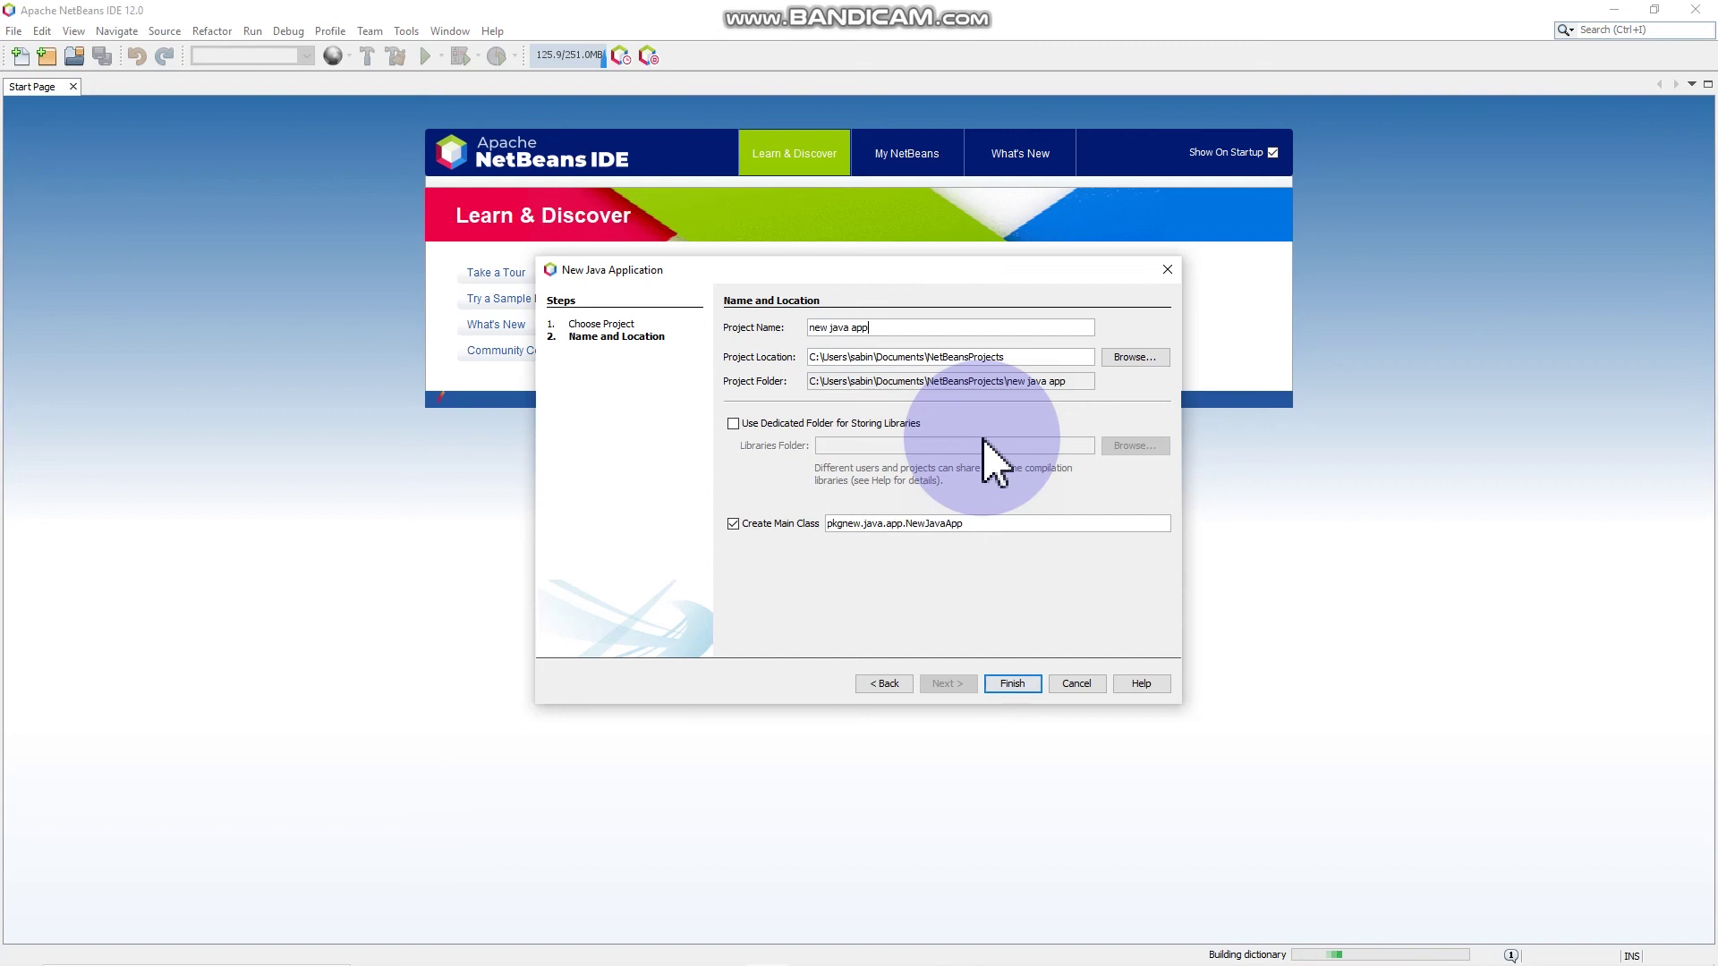
type("lication")
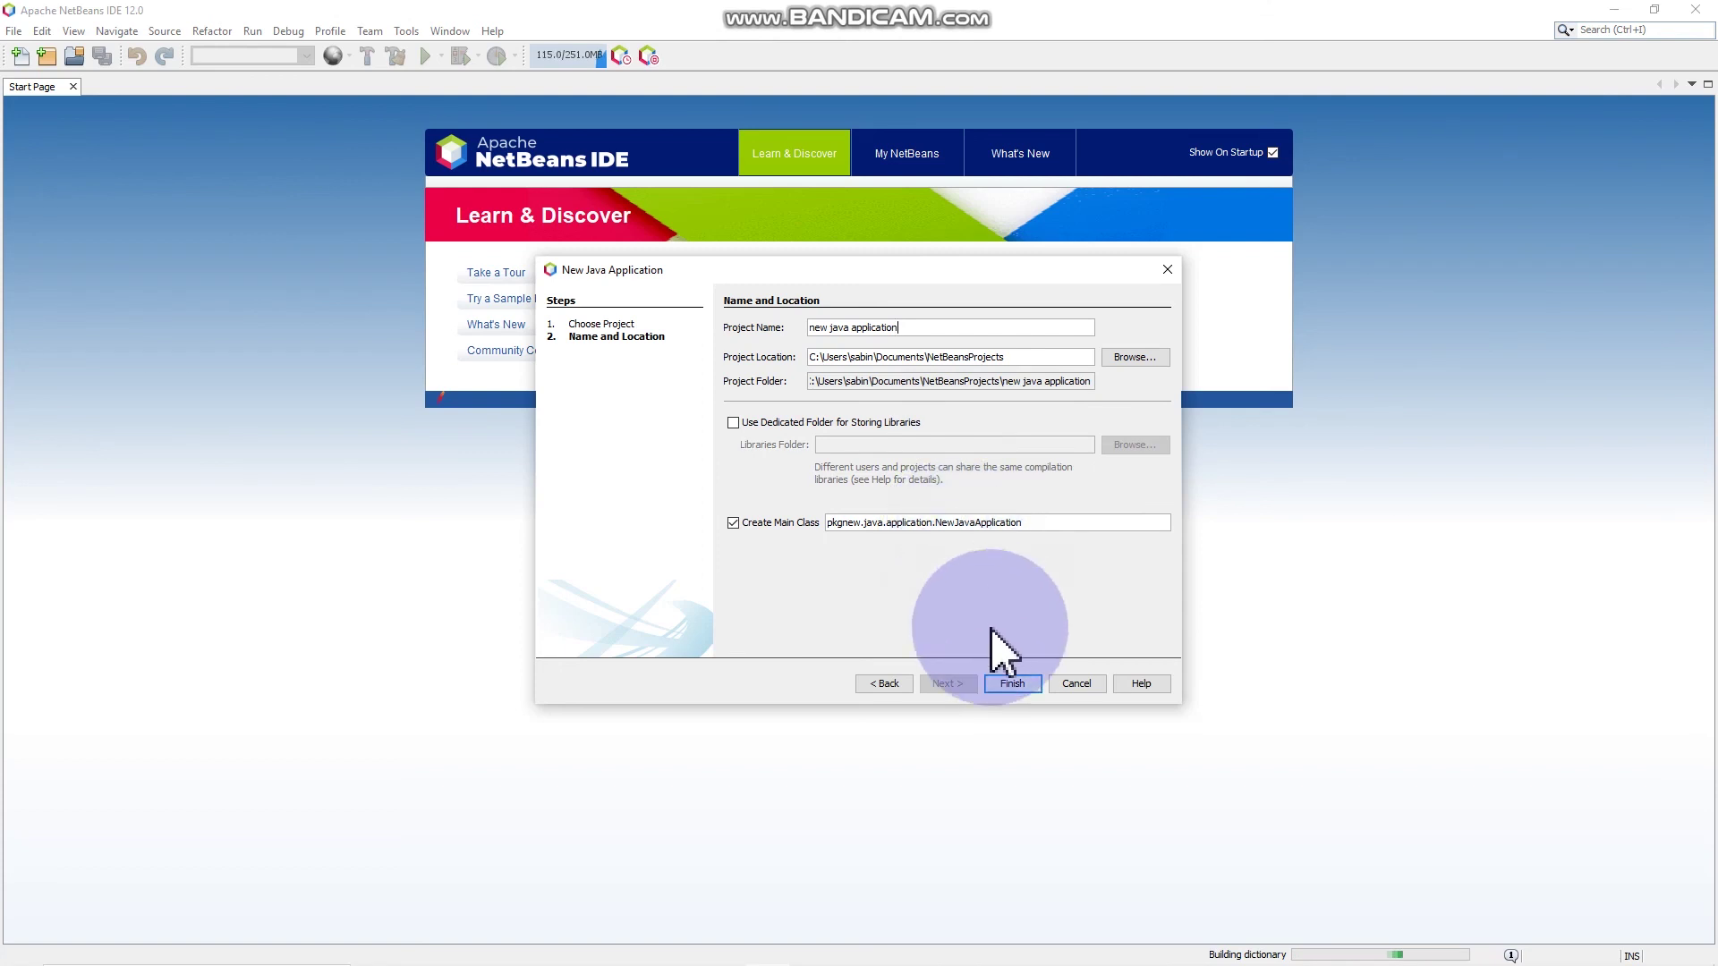
Step: Create the Java application project with its main class, keeping the default location
left_click(1017, 686)
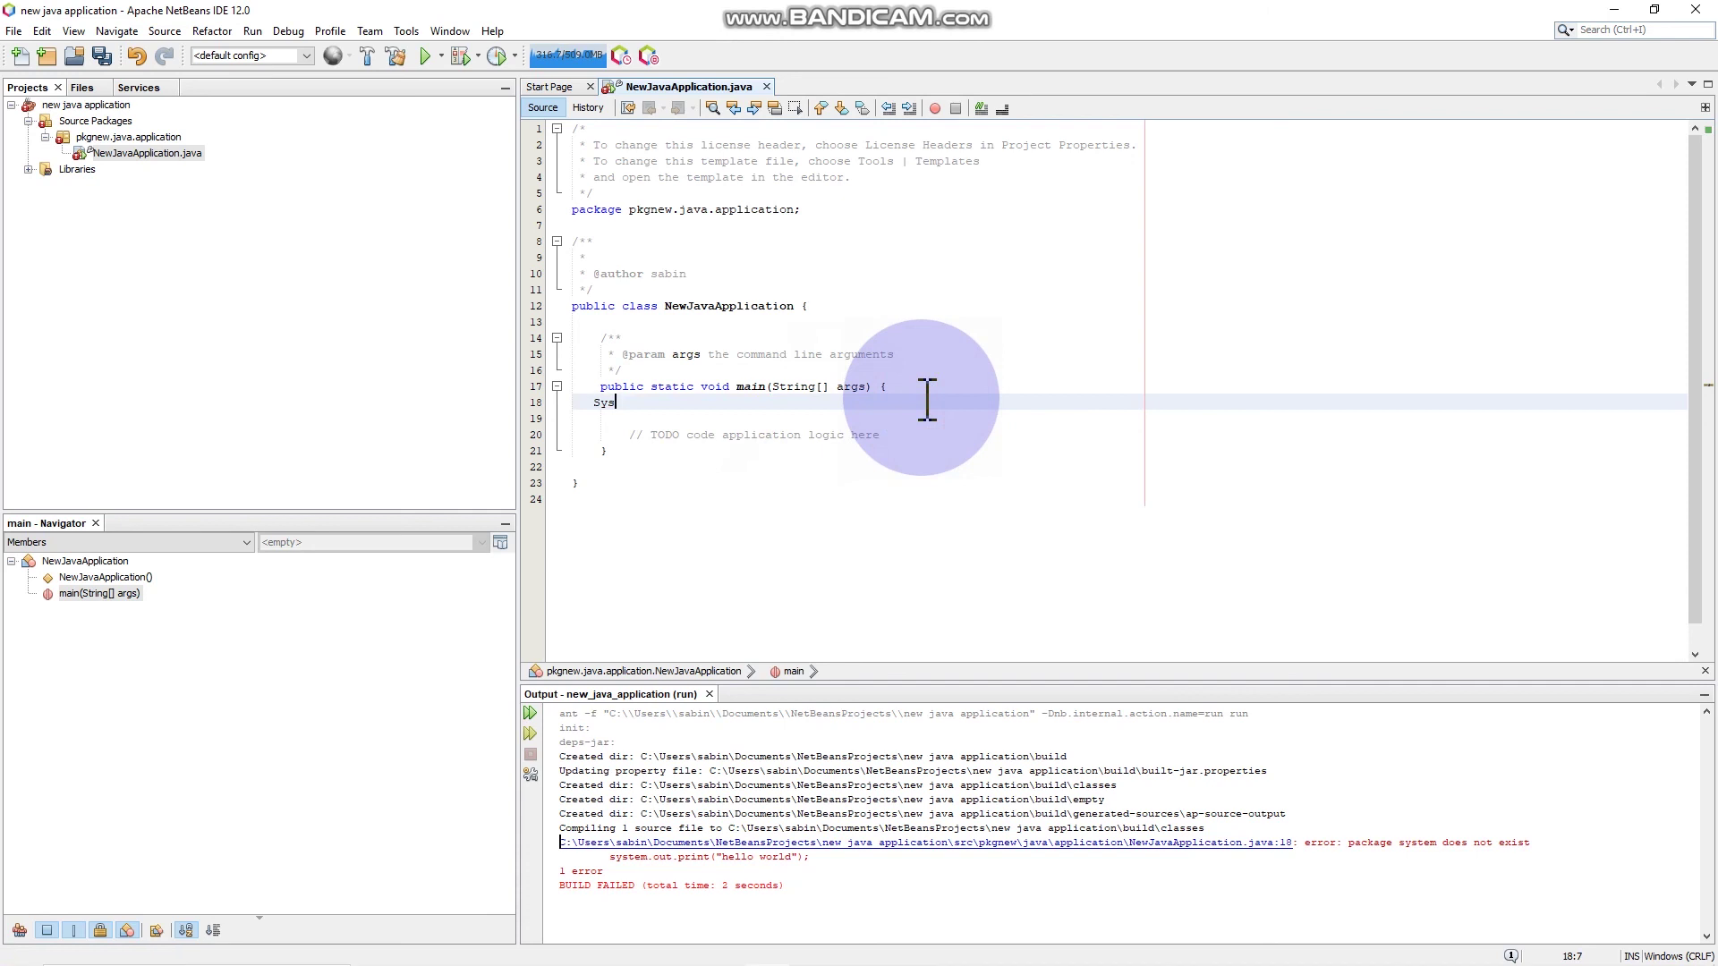
Step: Complete the statement on line 18 of the main method as System.out.print("Hello World");
type("tem.out.")
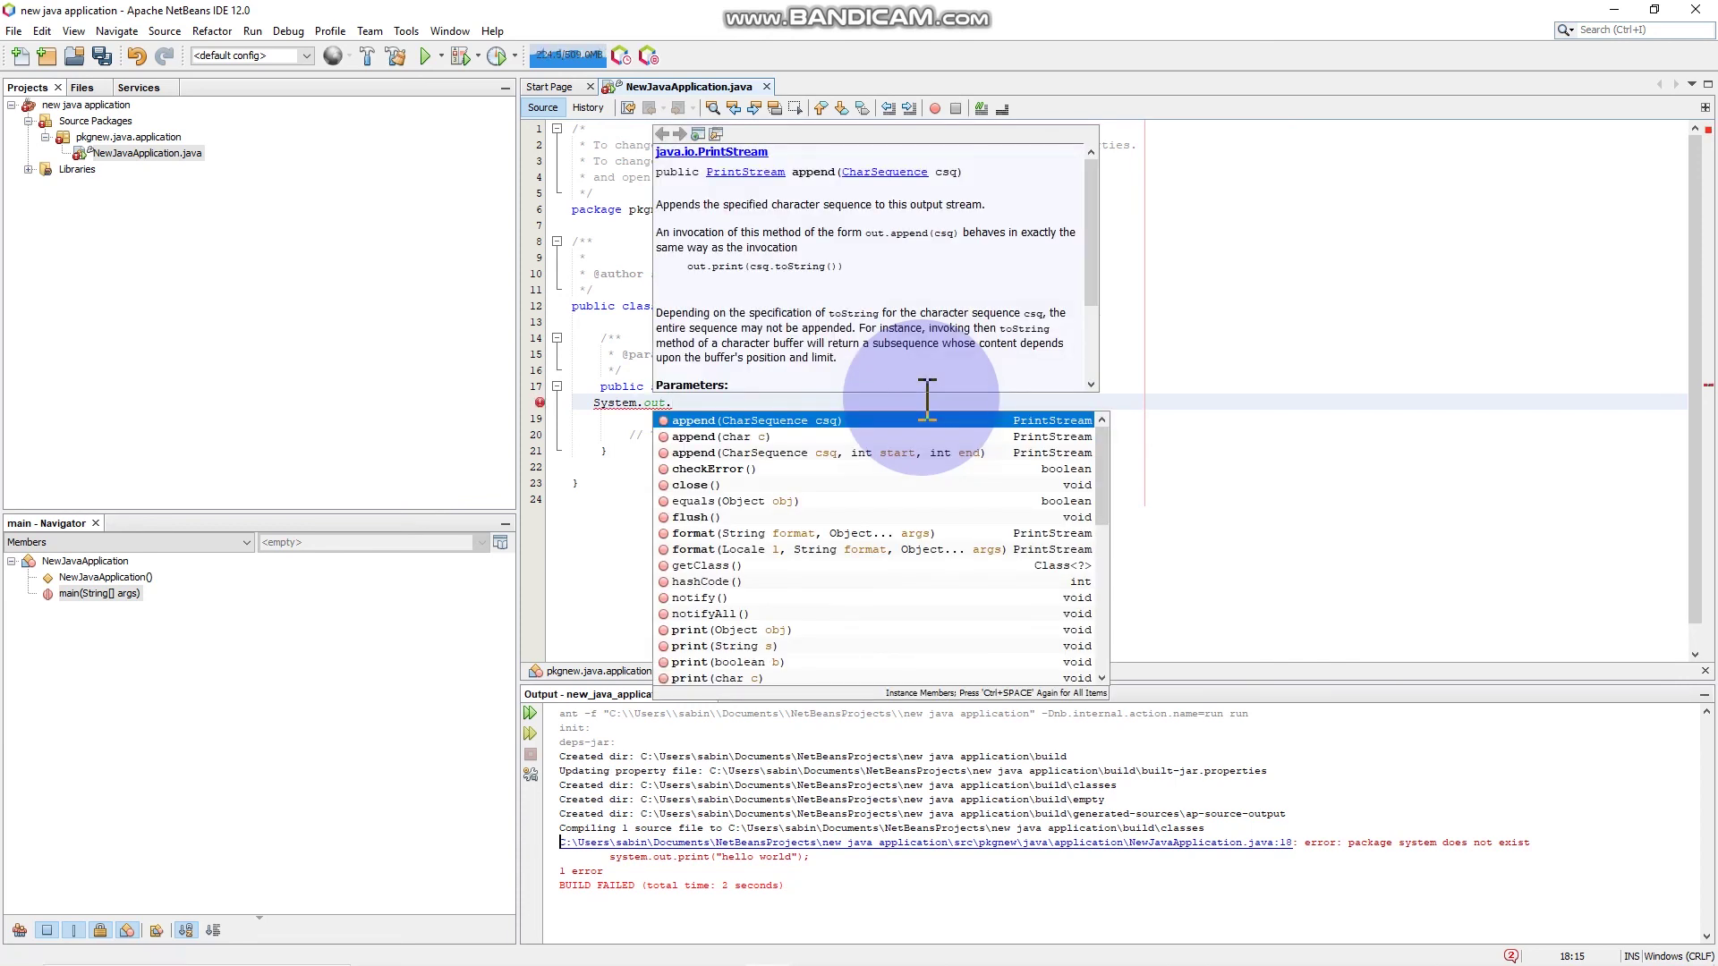
type("prin")
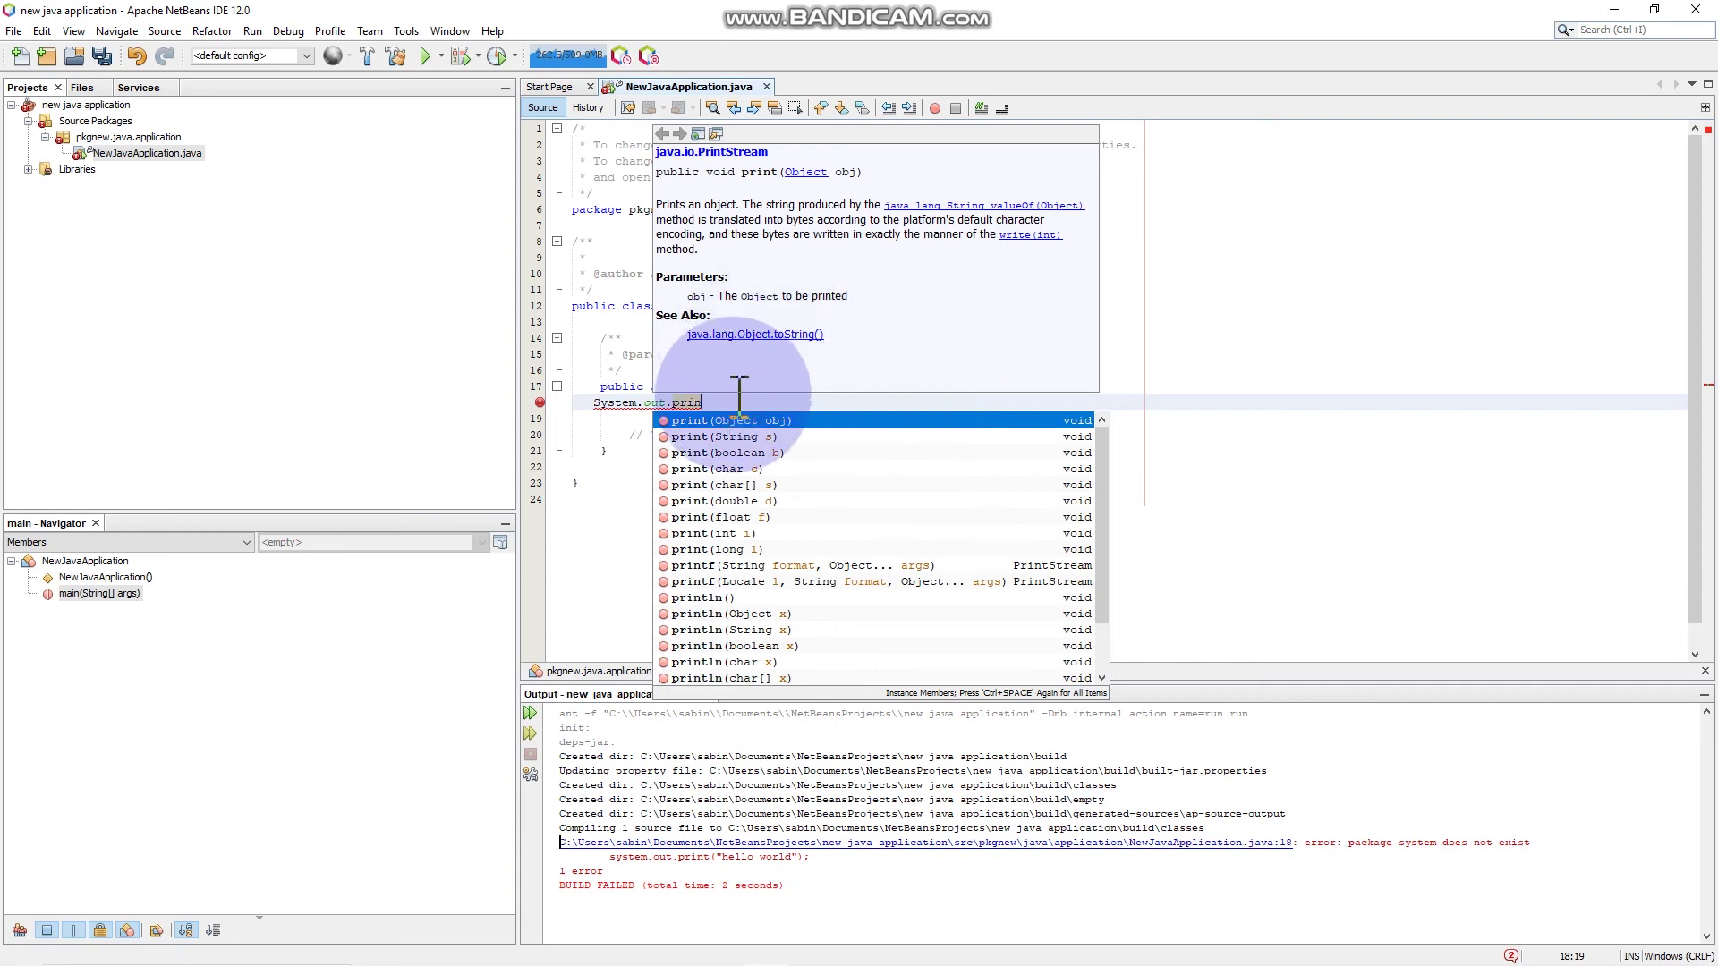
left_click(740, 421)
left_click(740, 421)
left_click(740, 421)
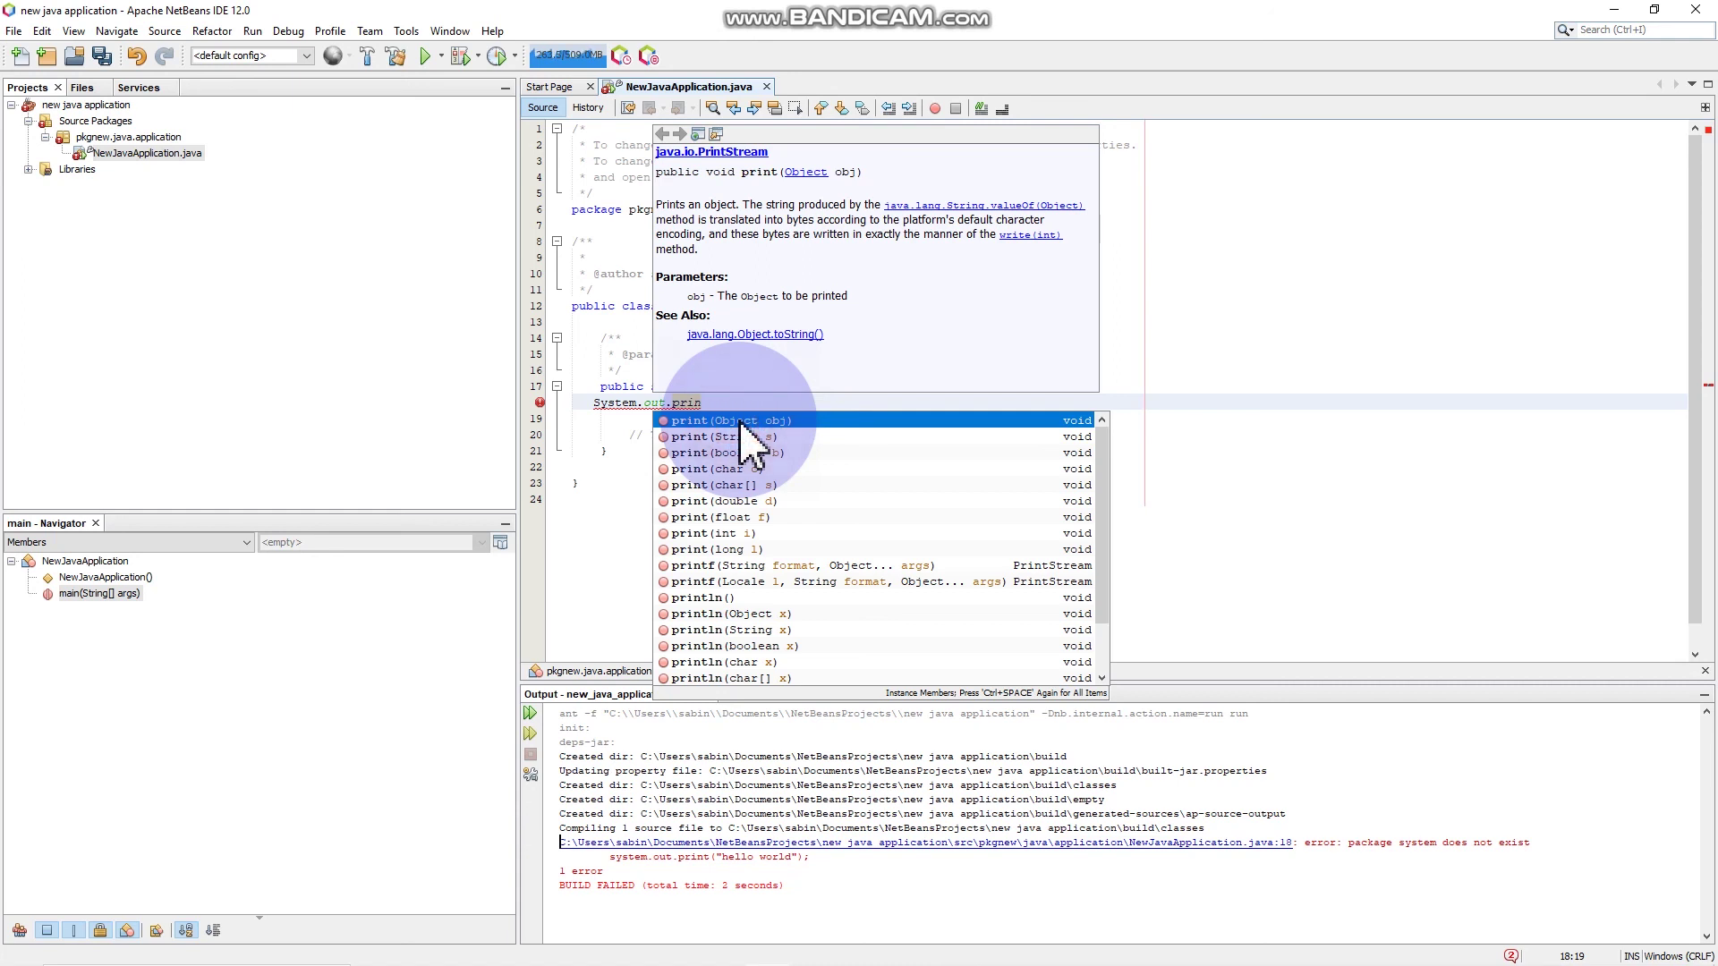
type("t")
left_click(740, 421)
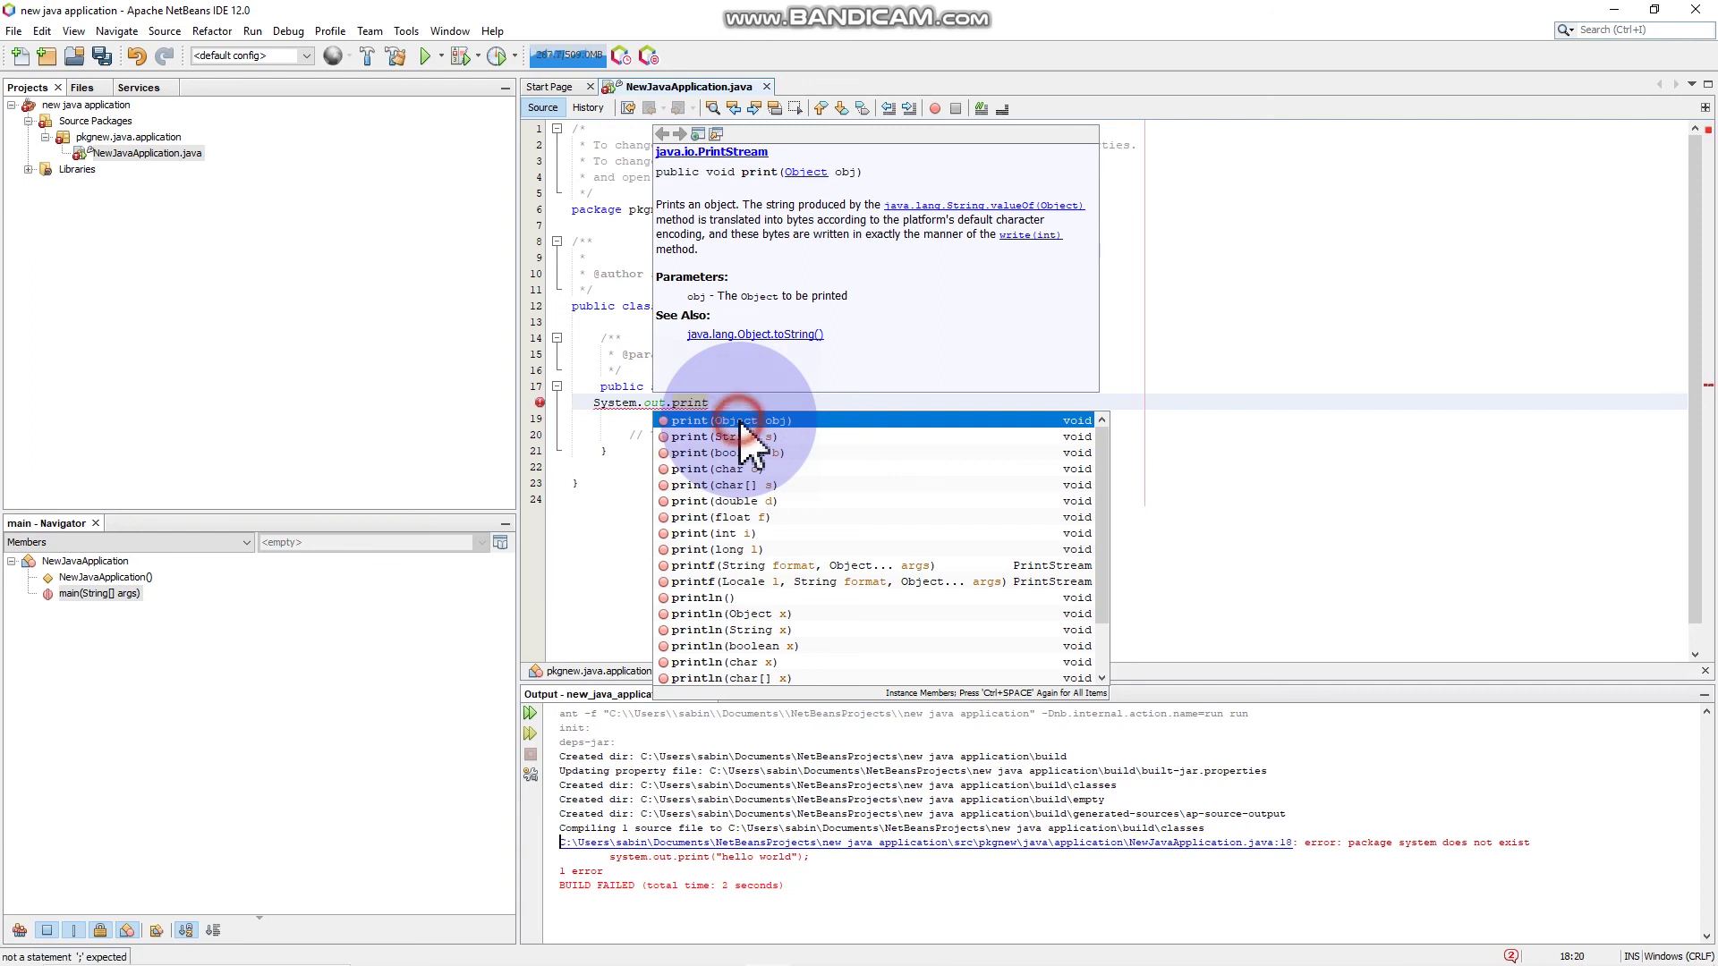
double_click(739, 422)
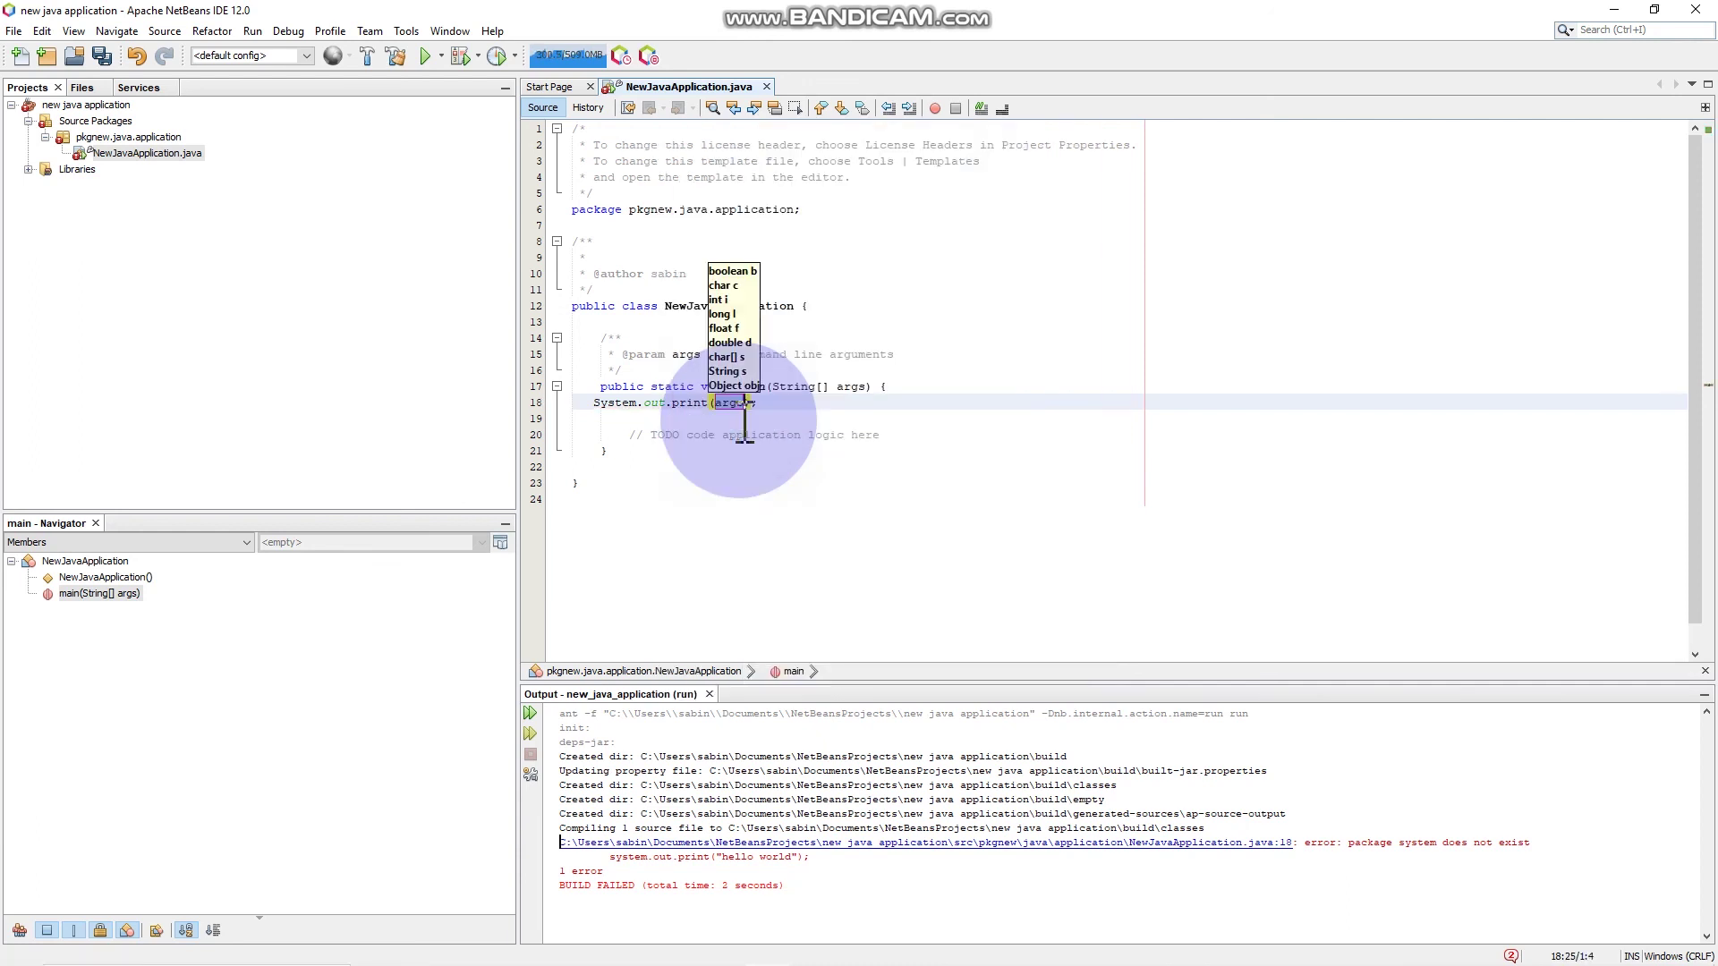
type("\"Hello World")
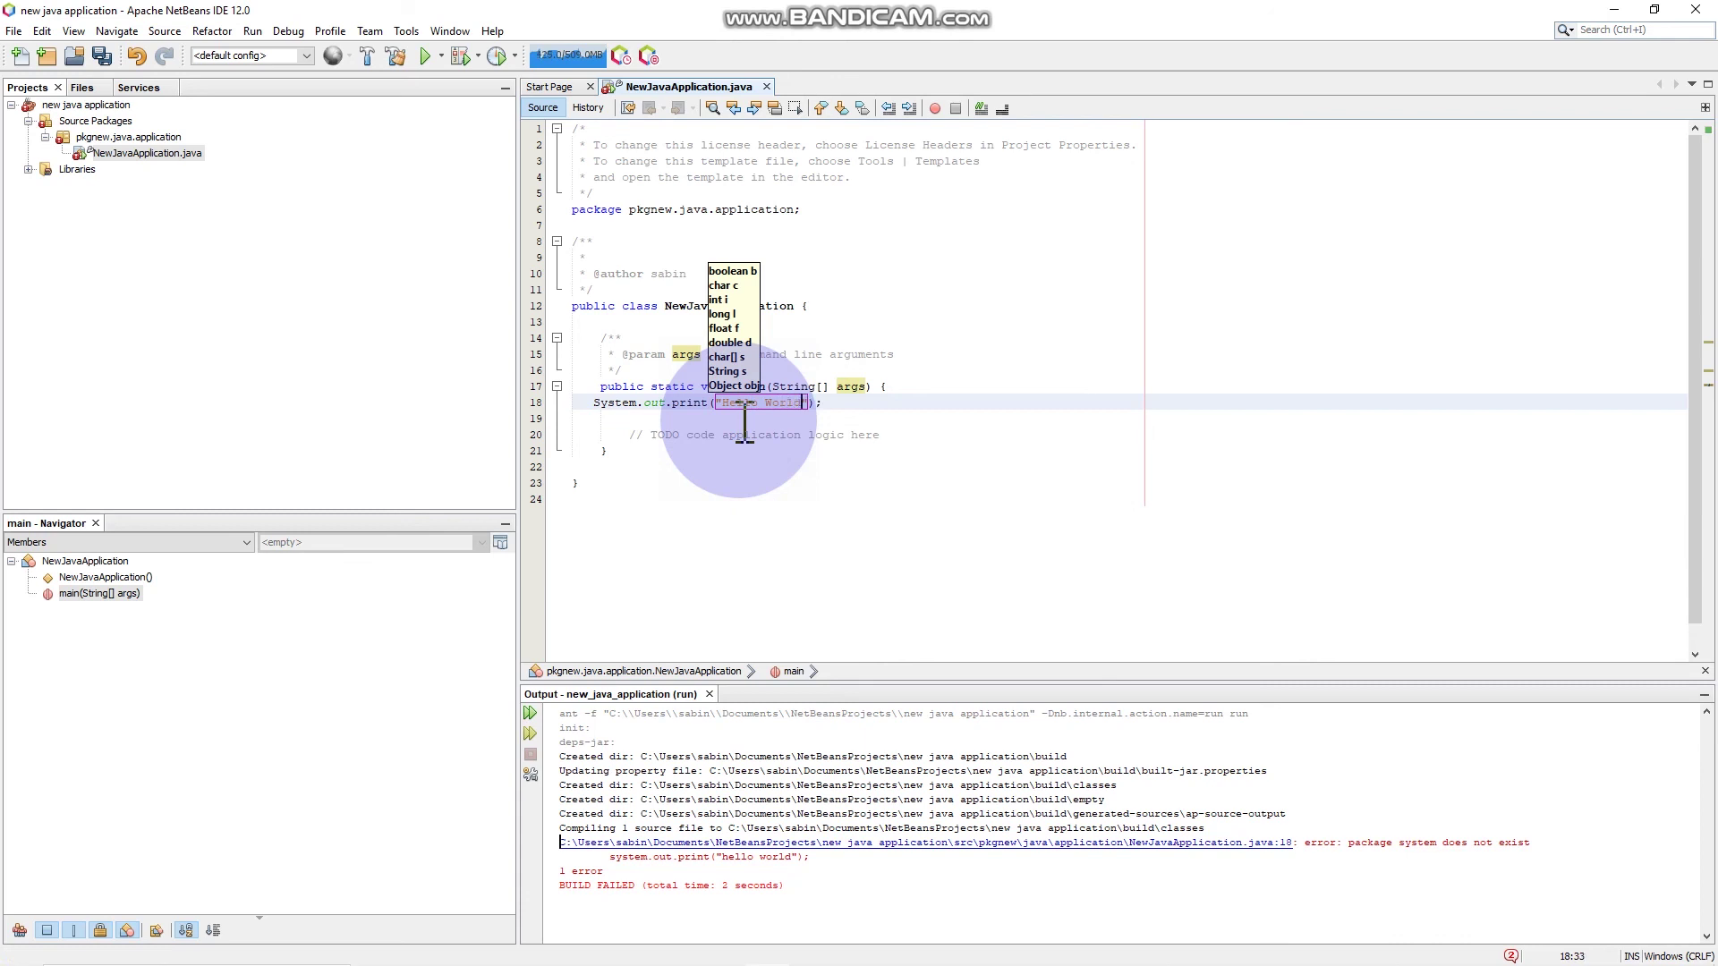
left_click(868, 412)
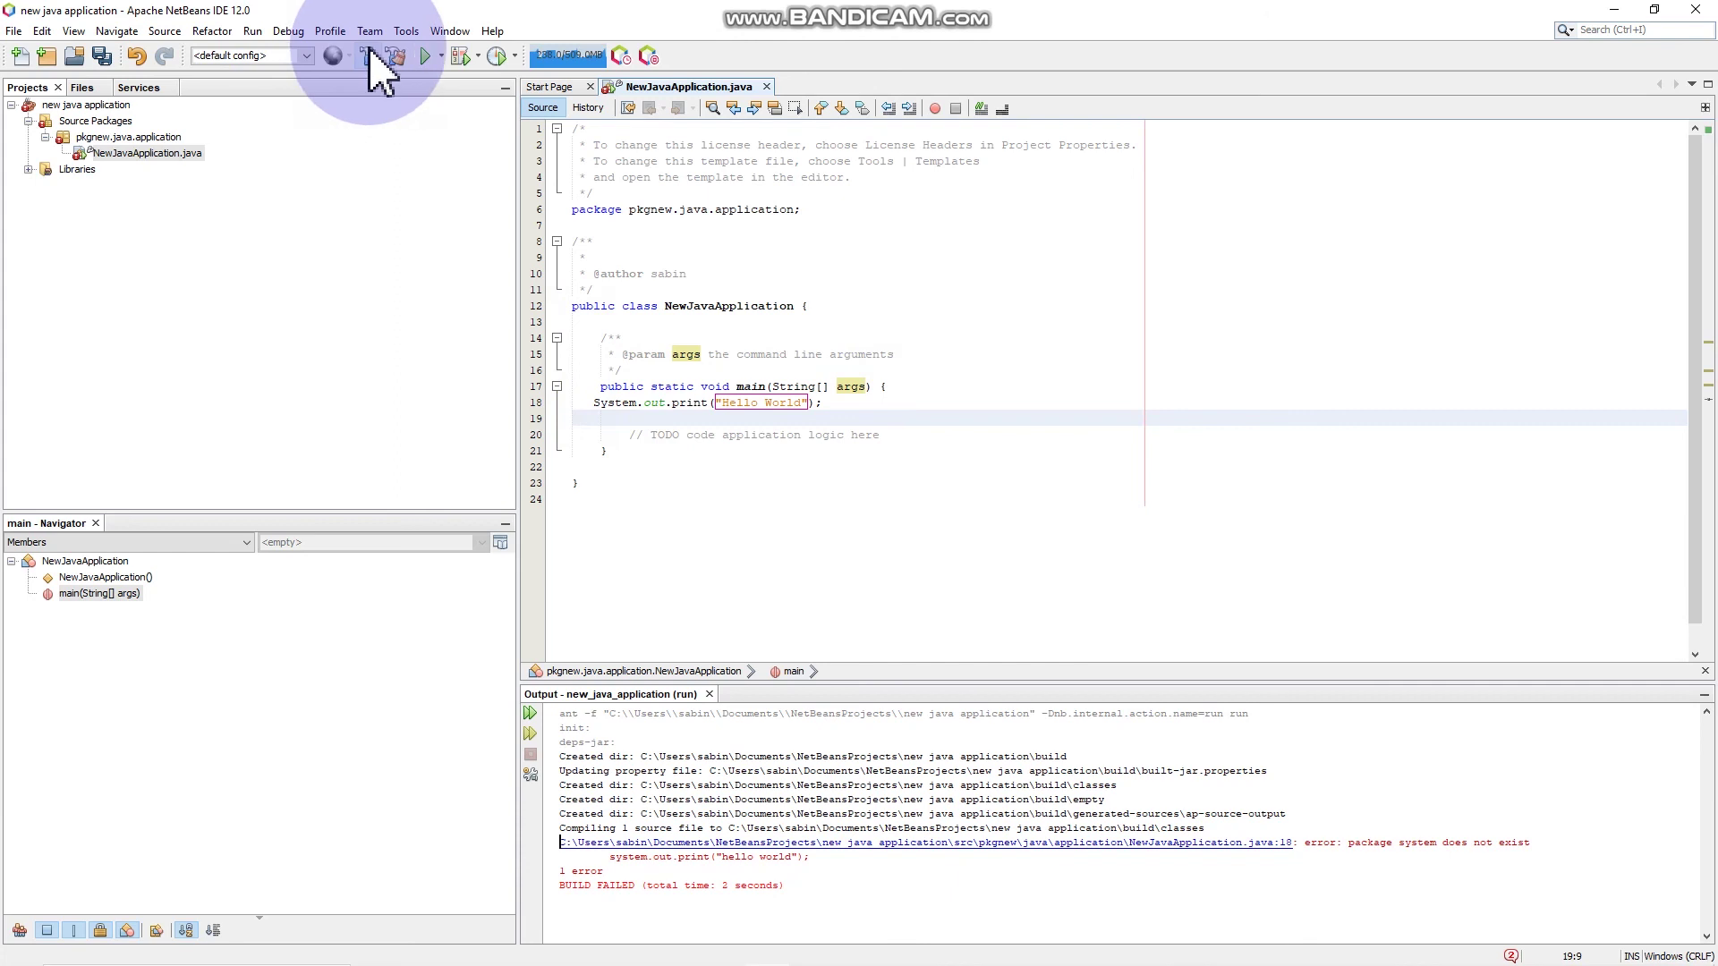
Step: Run the project and close the NetBeans IDE
left_click(424, 56)
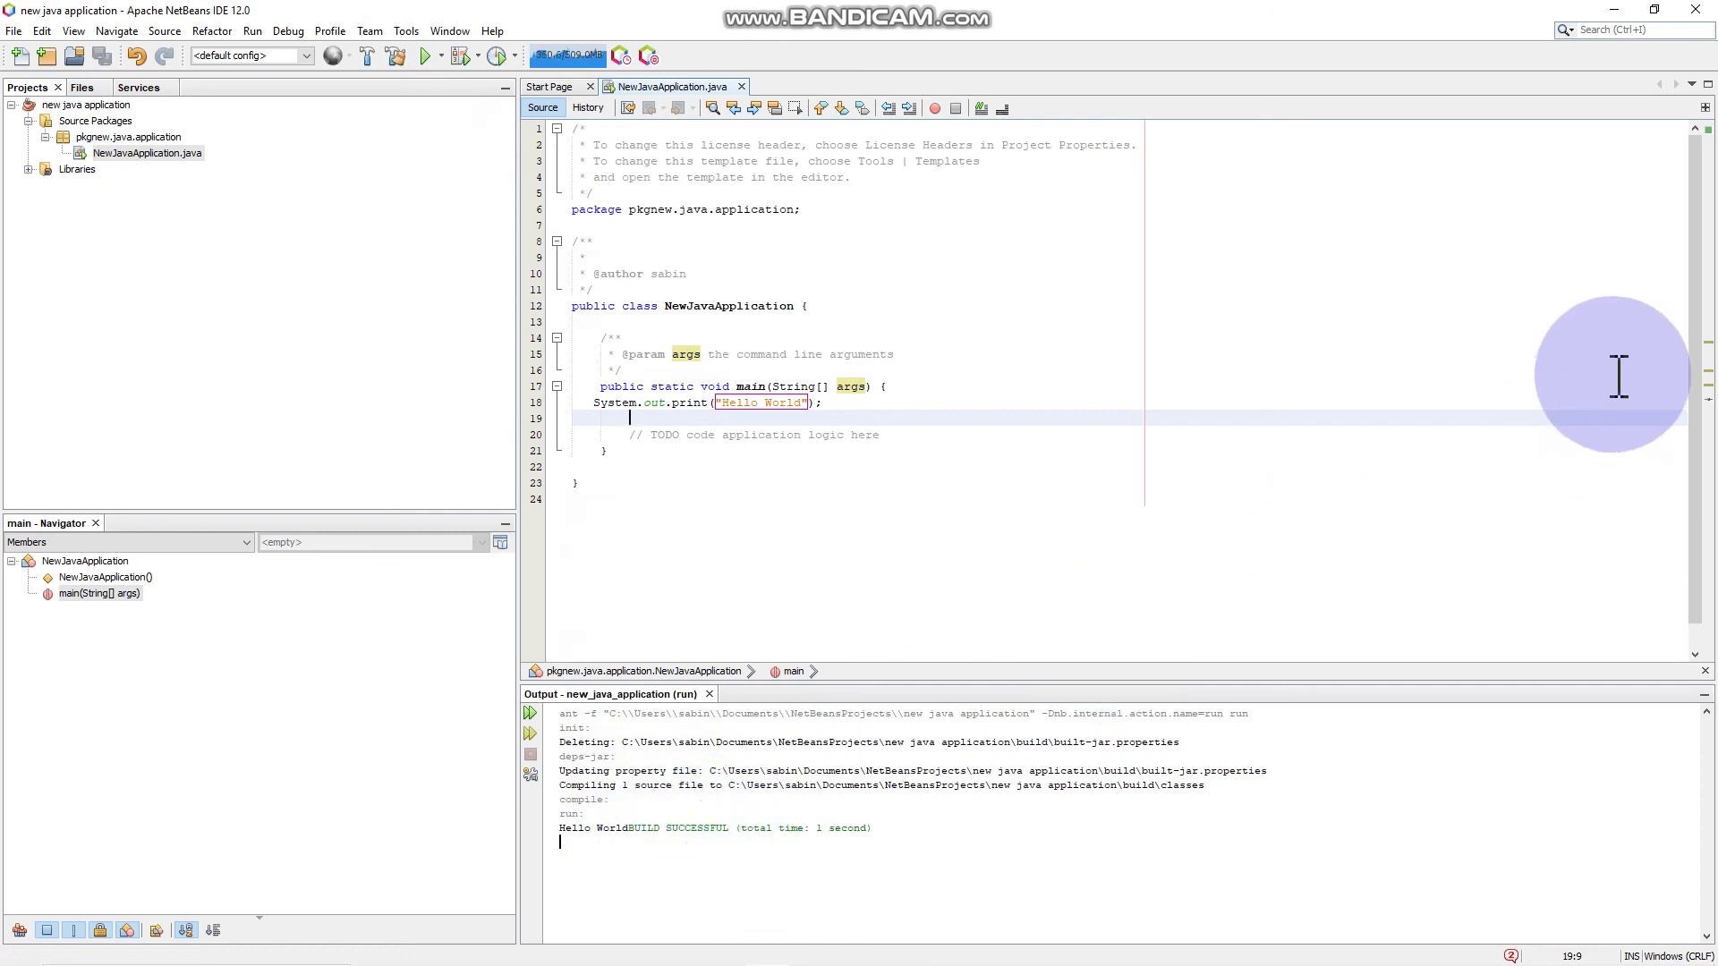
left_click(1700, 27)
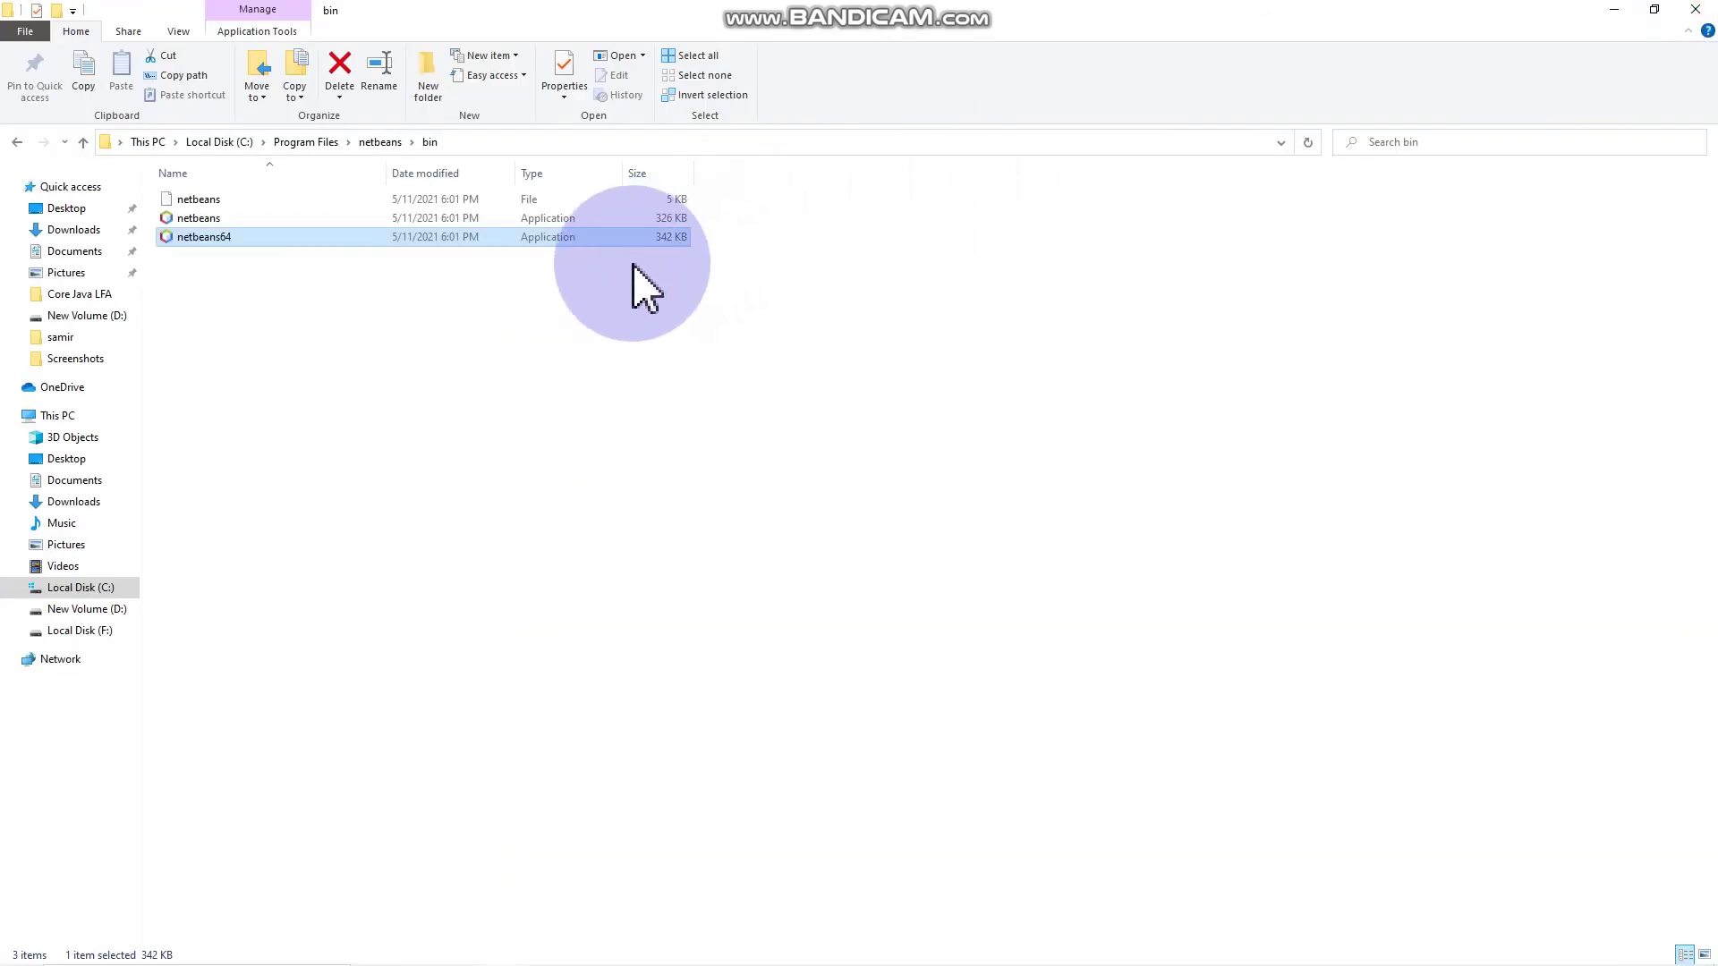
Step: Move the netbeans64 application from the bin folder to the desktop by cutting and pasting it, minimising the File Explorer window
double_click(331, 238)
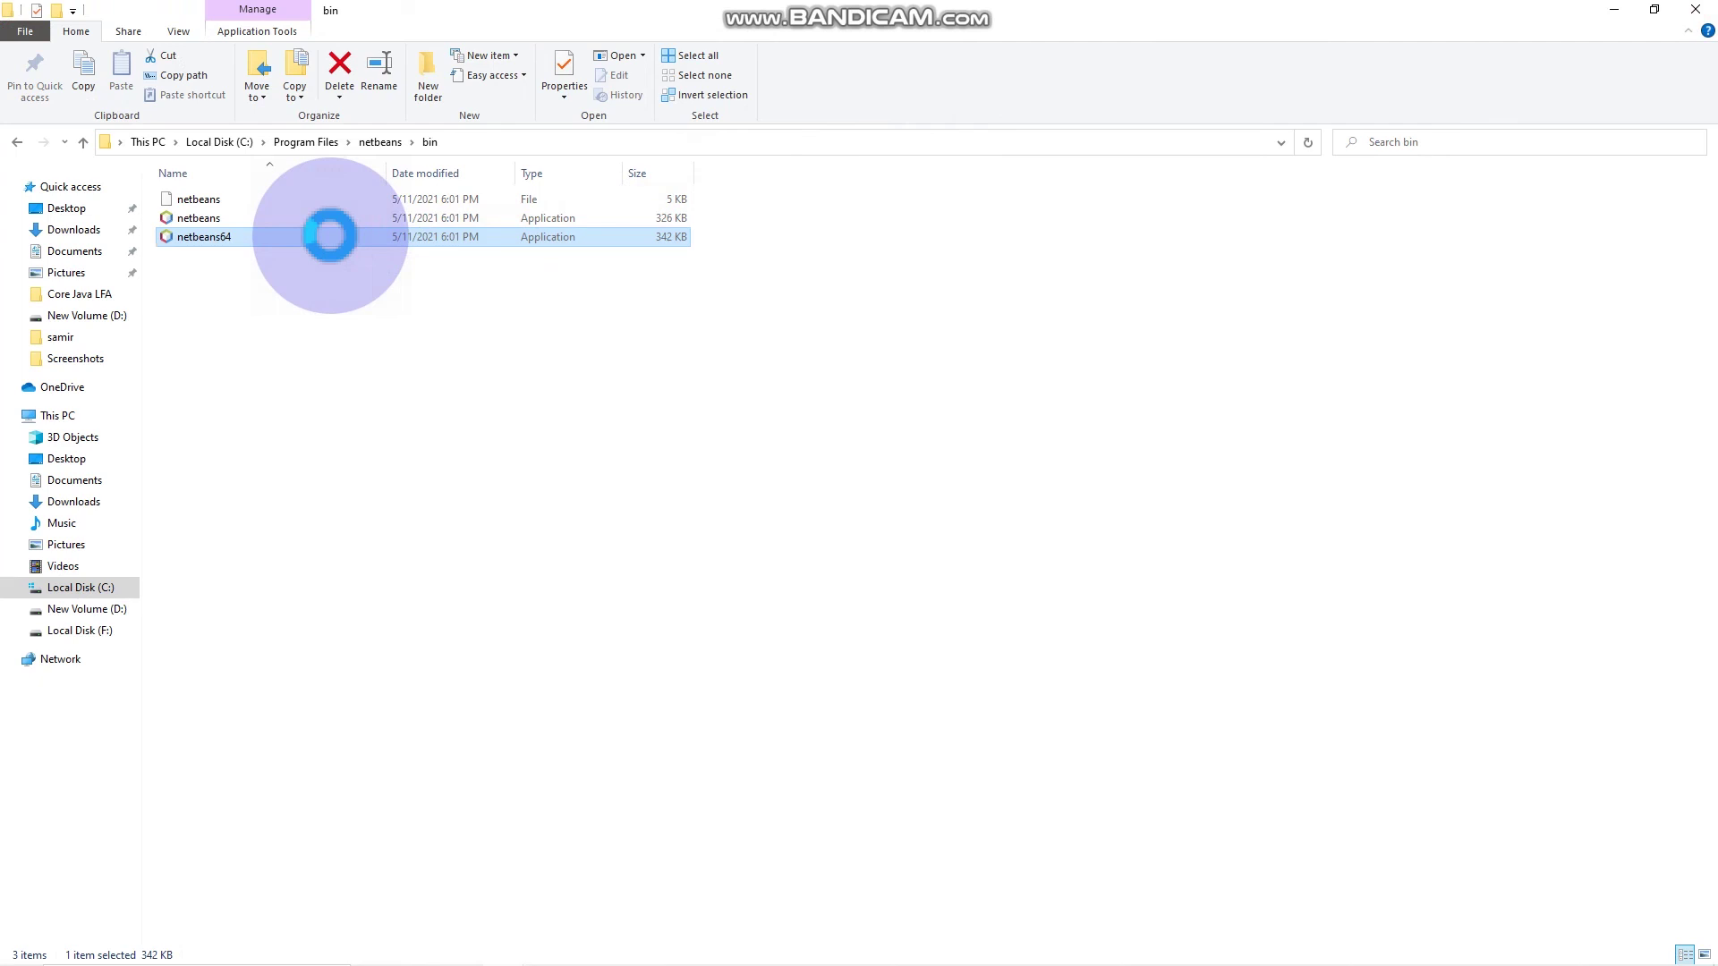
right_click(330, 236)
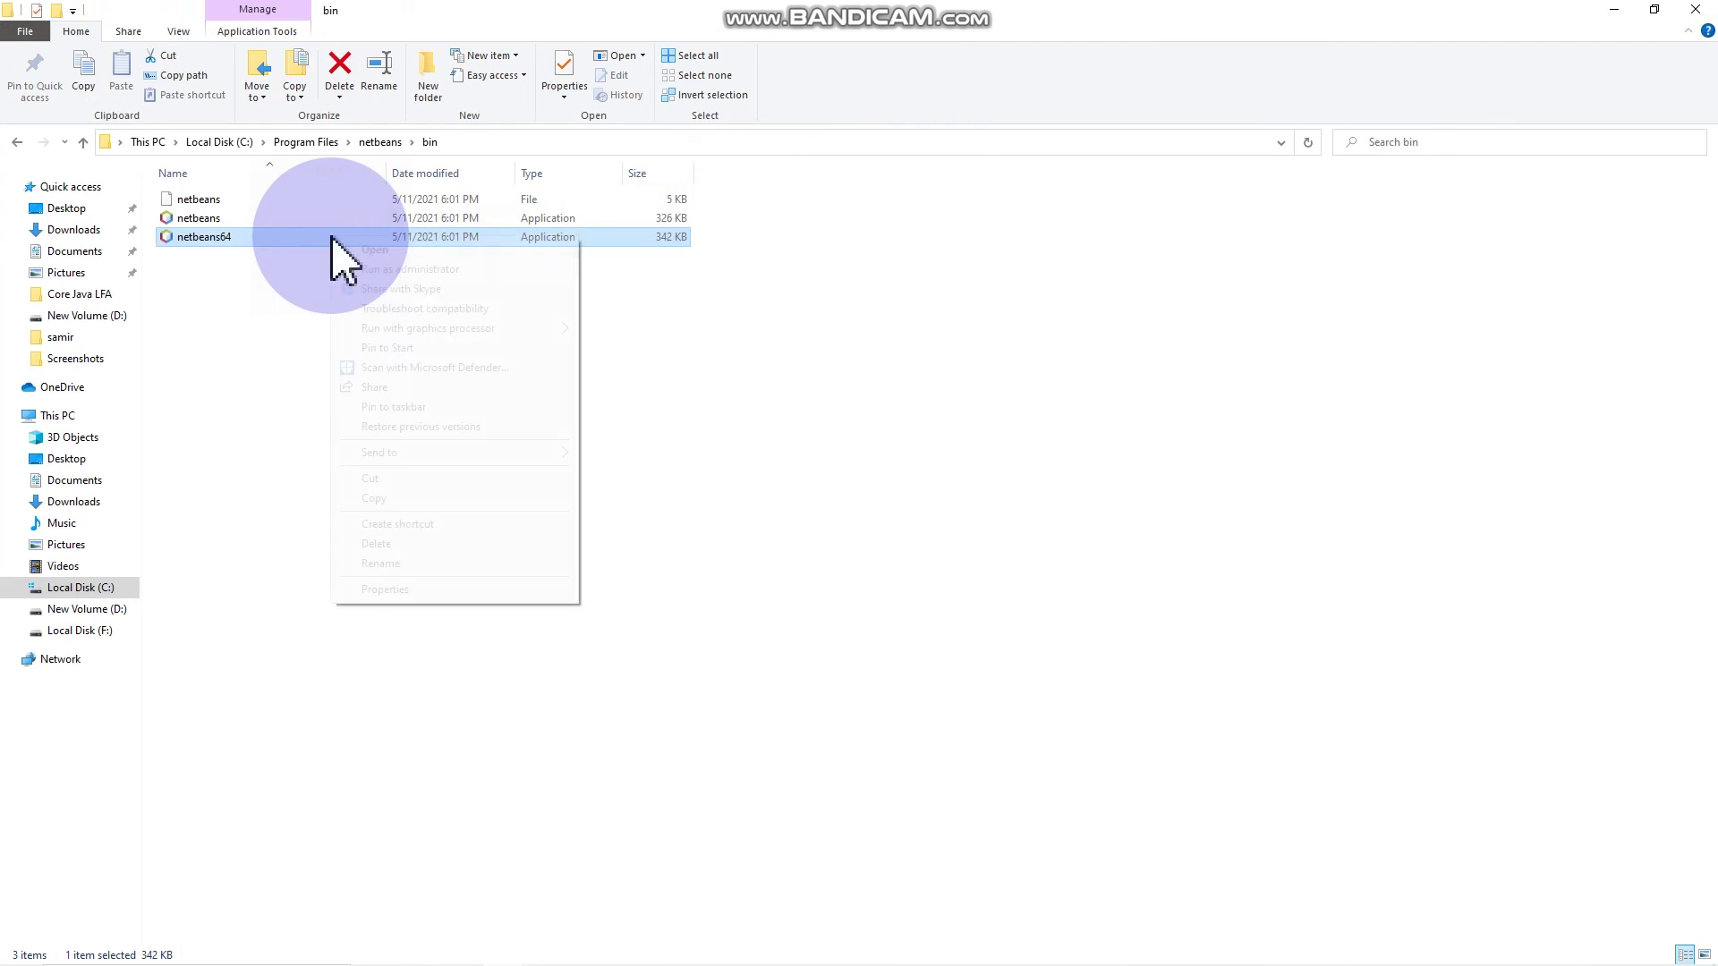
left_click(374, 479)
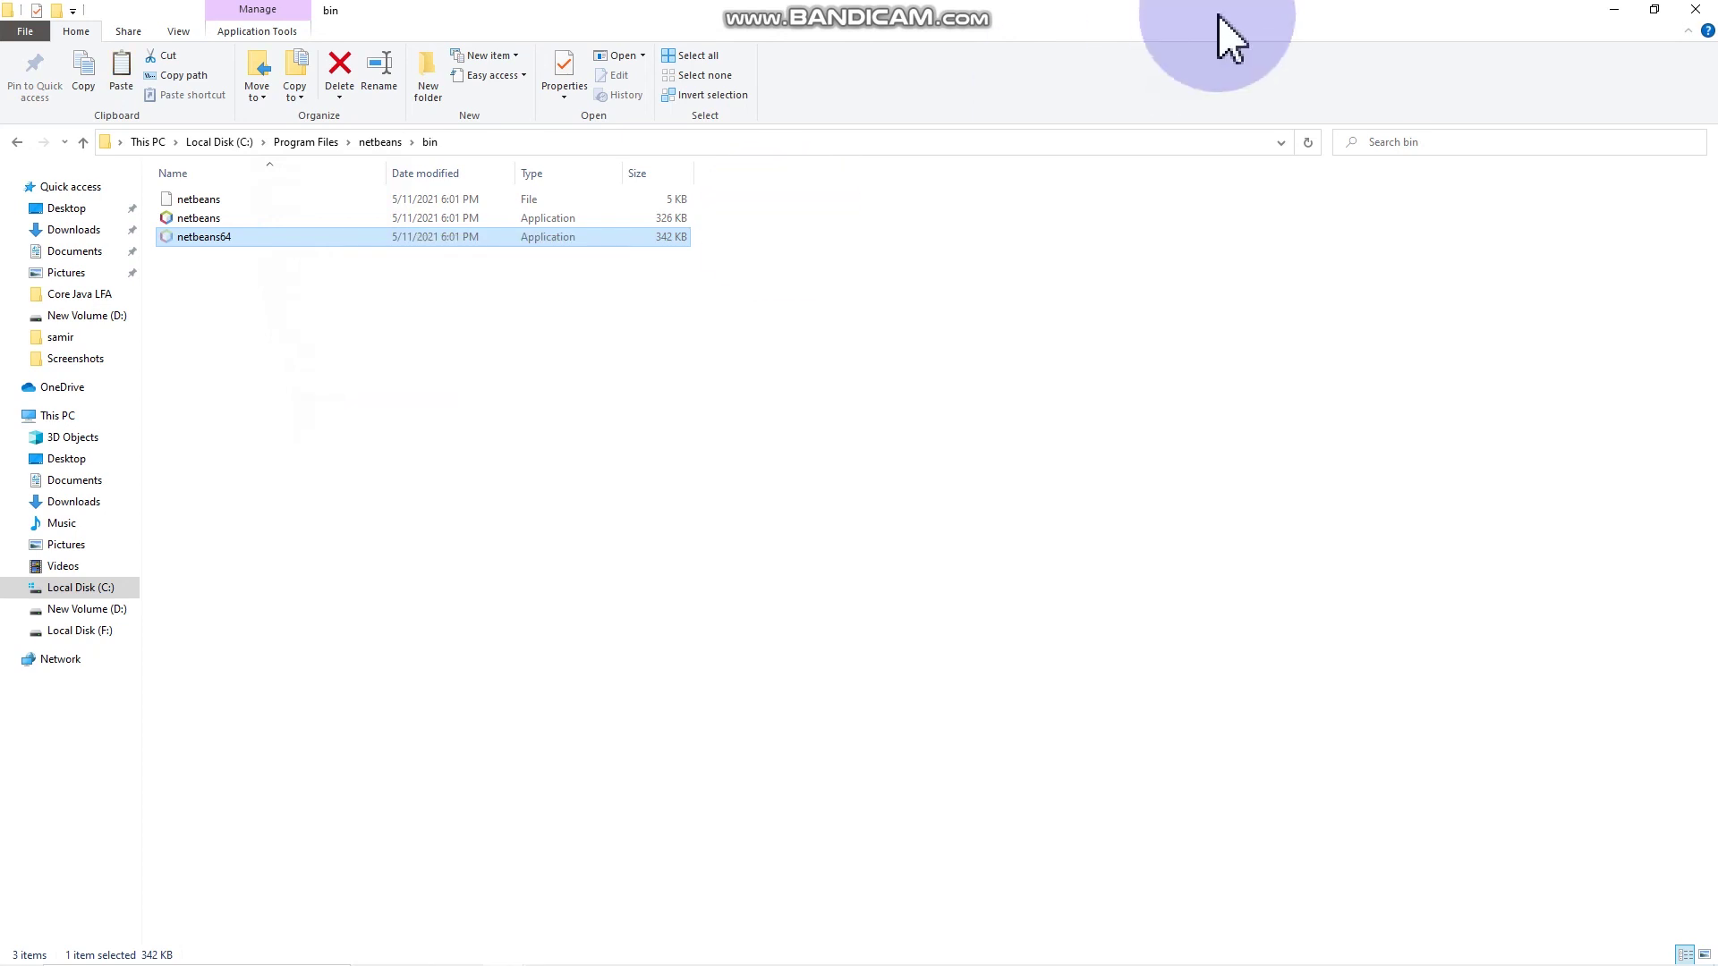
left_click(1620, 7)
left_click(1612, 13)
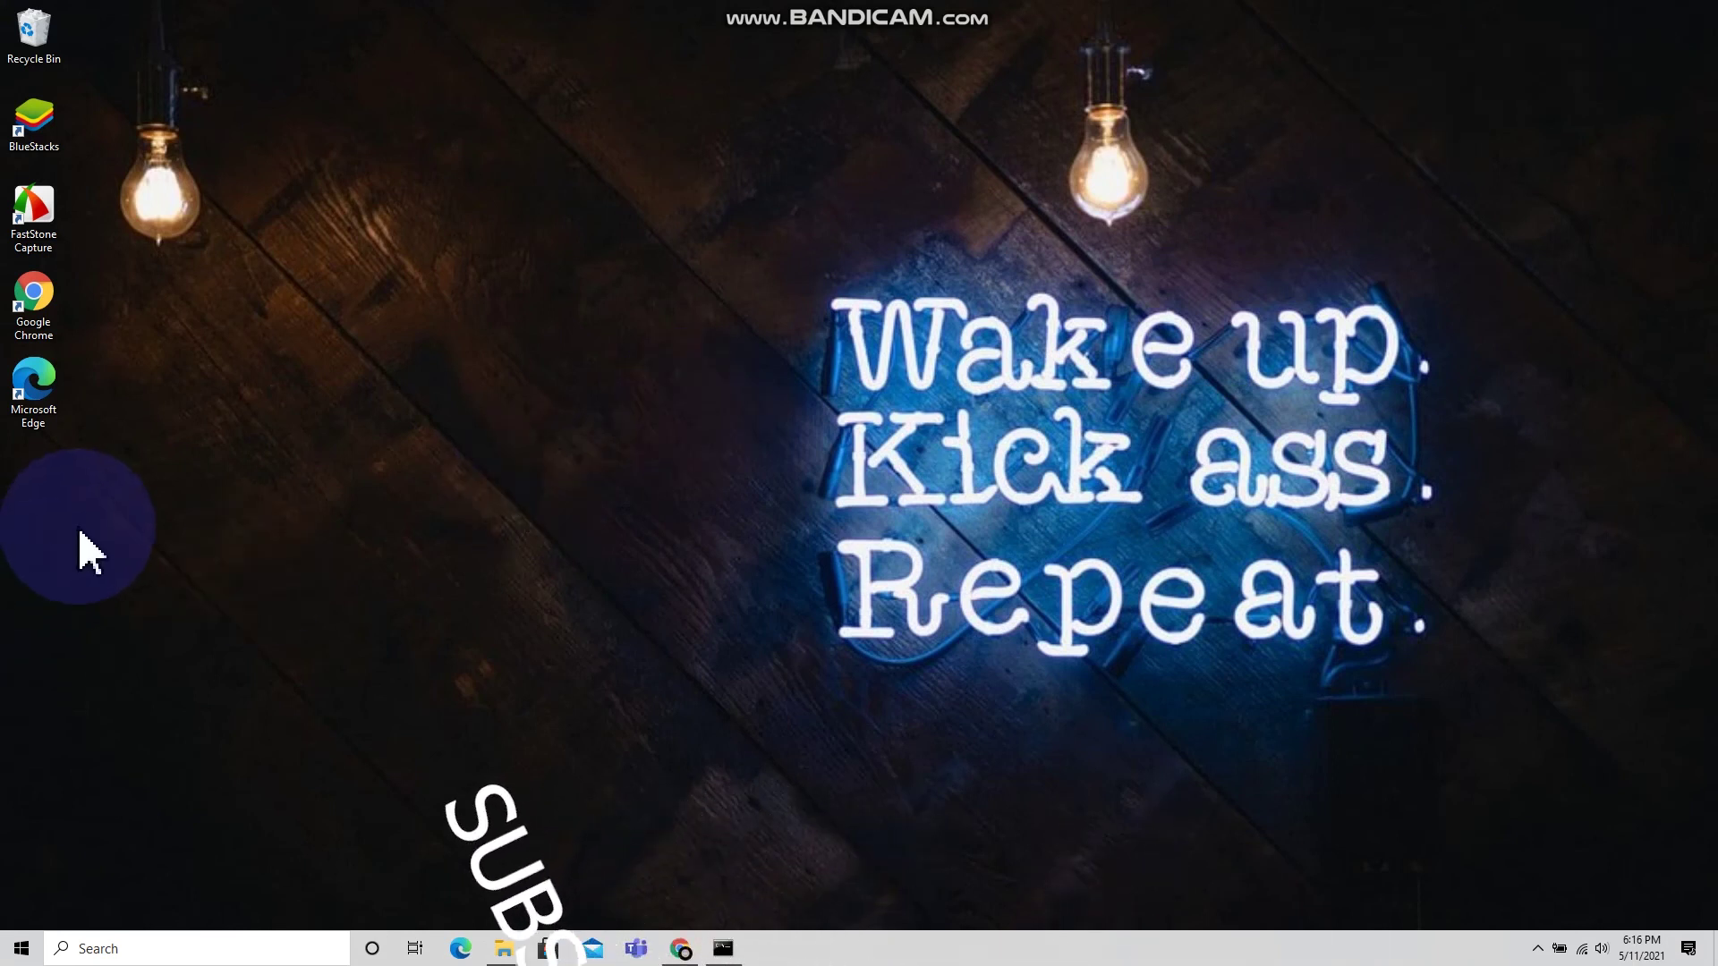
right_click(80, 534)
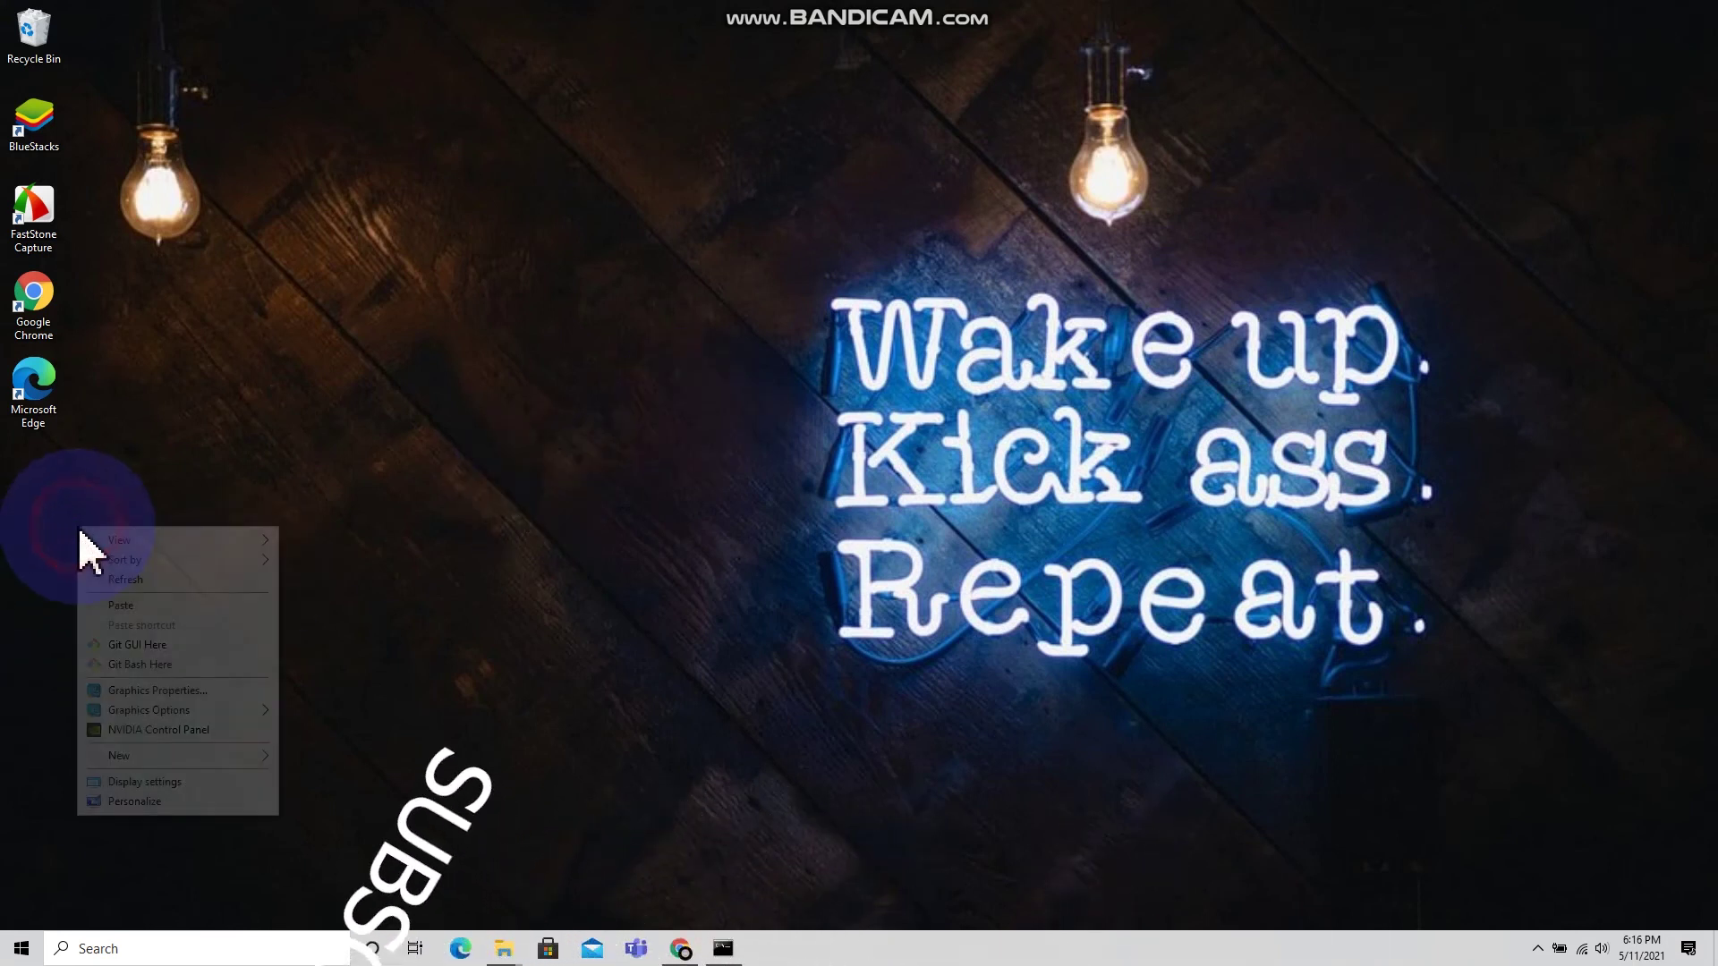
left_click(117, 606)
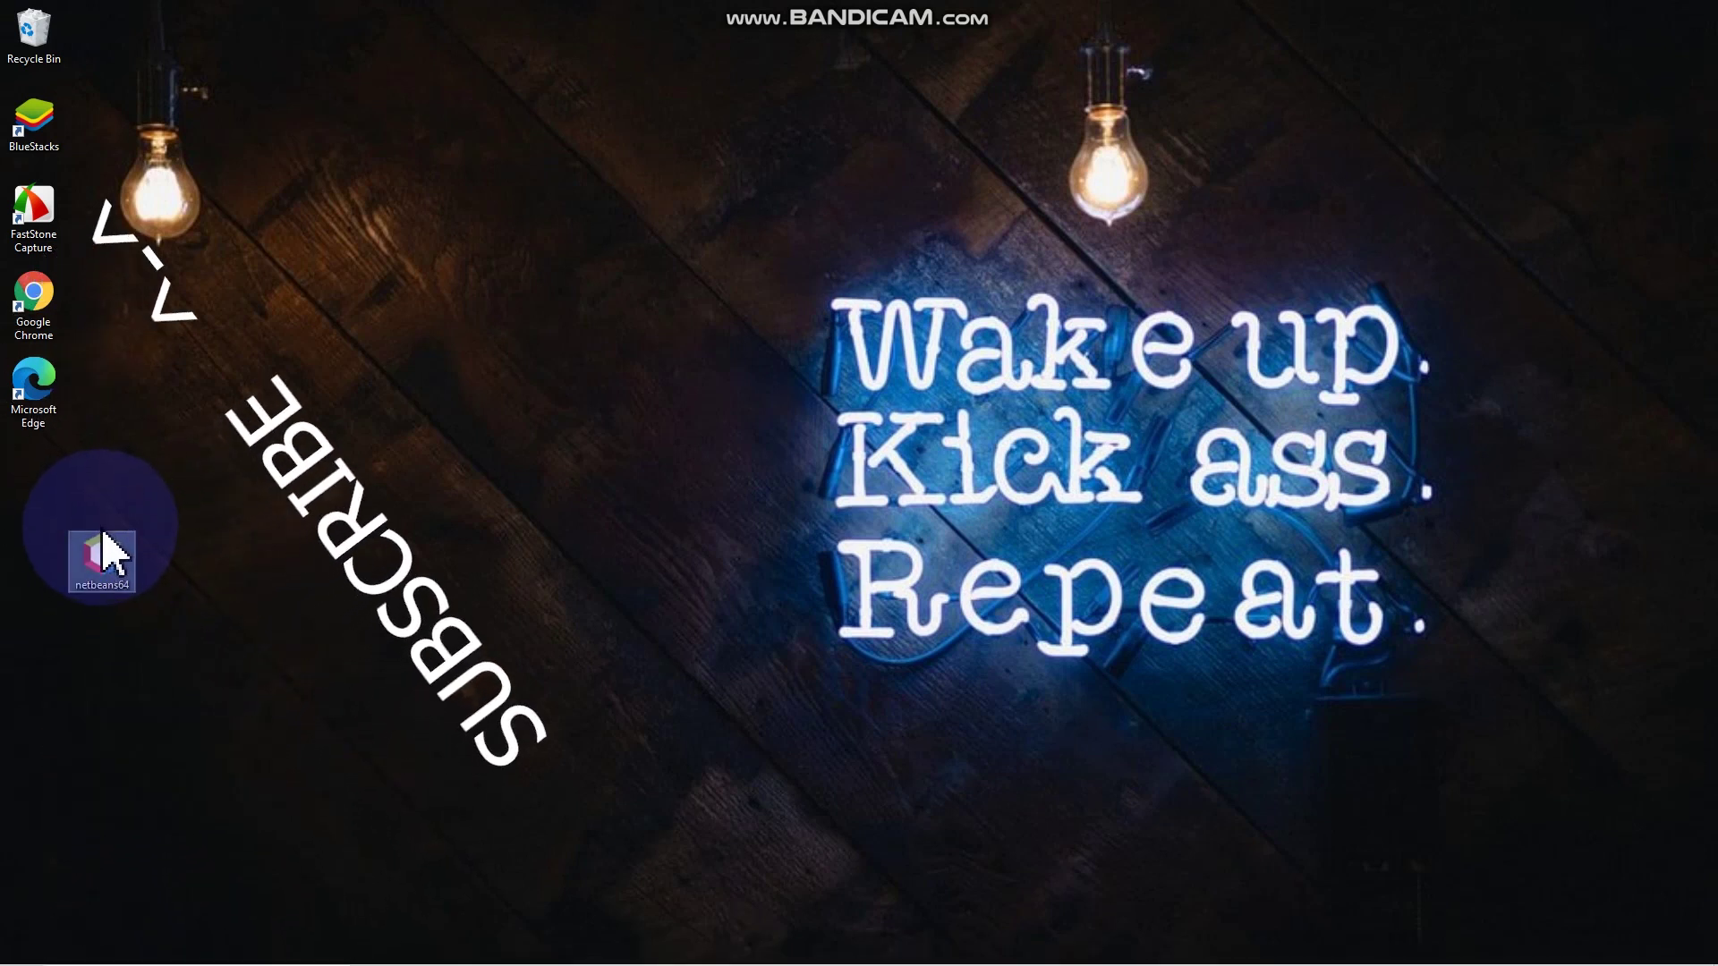